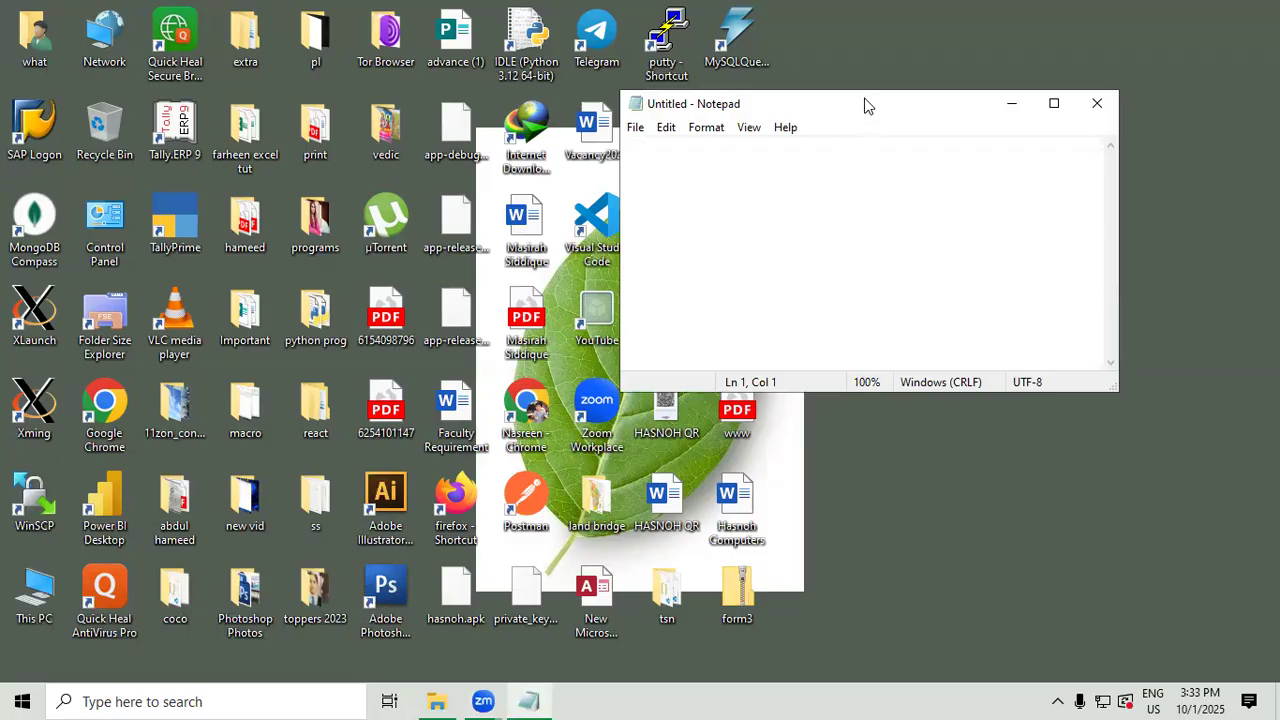
Enter the title DIRECT PURCHASE ORDER on the first line, followed by a blank line.
type("F")
key("BackSpace")
type("DIRECT O")
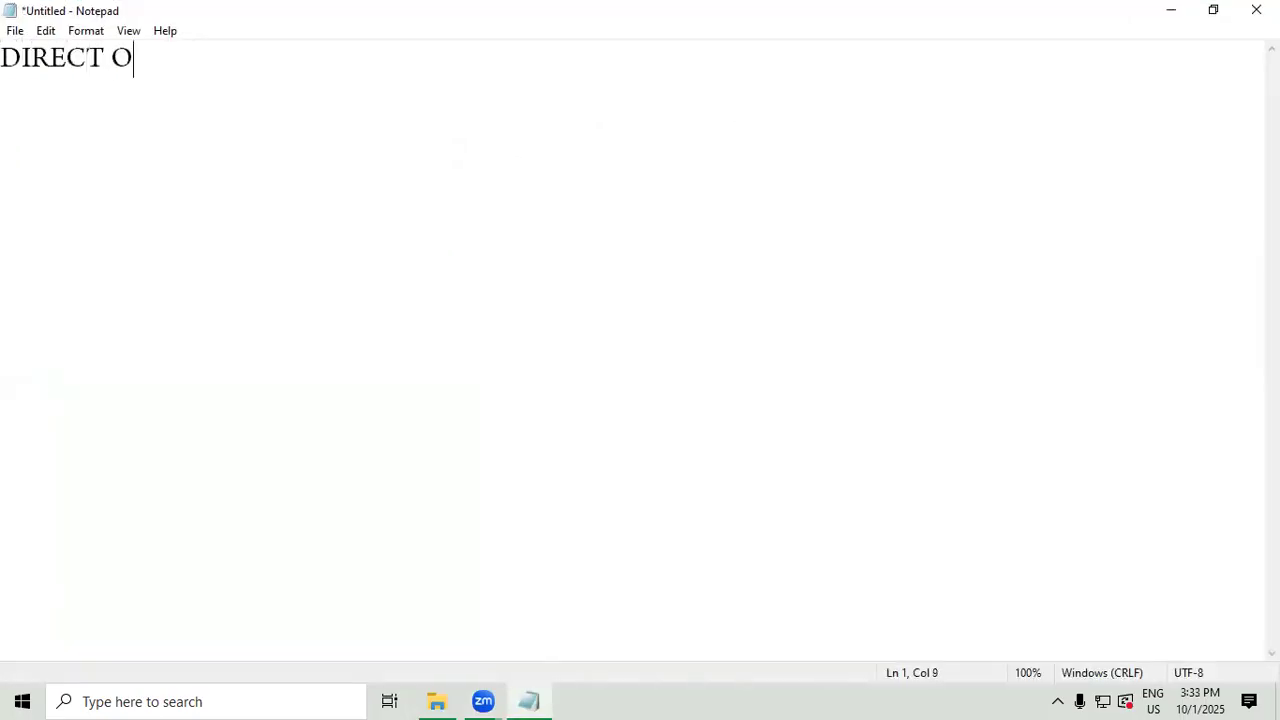
key("BackSpace")
type("PURCHASE ORDER")
key("Return")
key("Return")
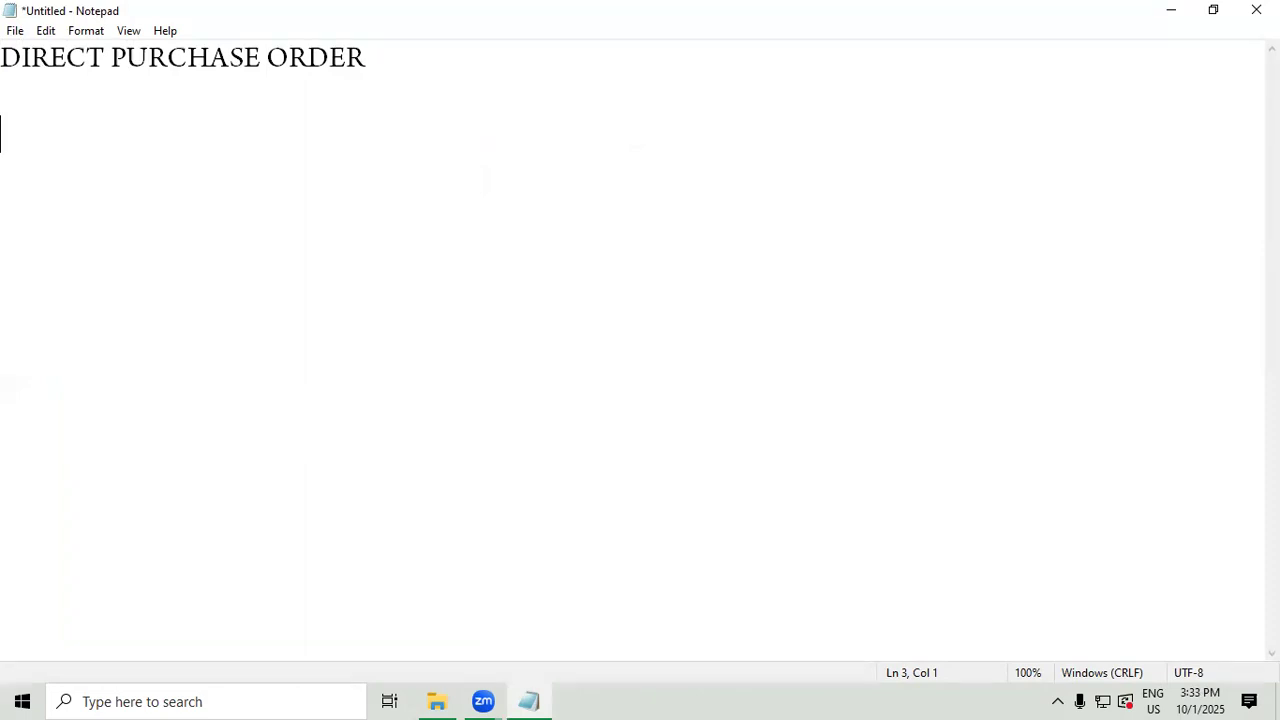
Write ME21N on the third line and put the label TRANSACTION CODE in front of it.
type("ME21N")
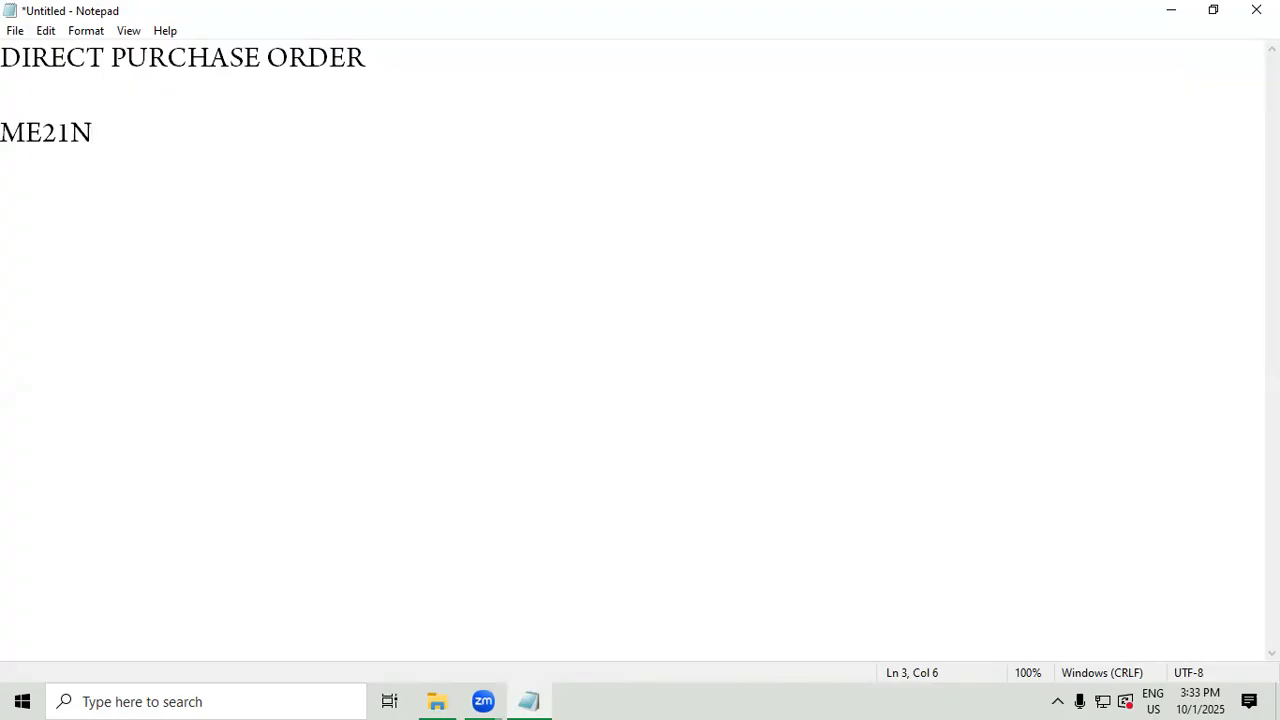
key("Left")
key("Left")
key("Left")
key("Left")
key("Left")
type("TRAN")
type("SACTION COD")
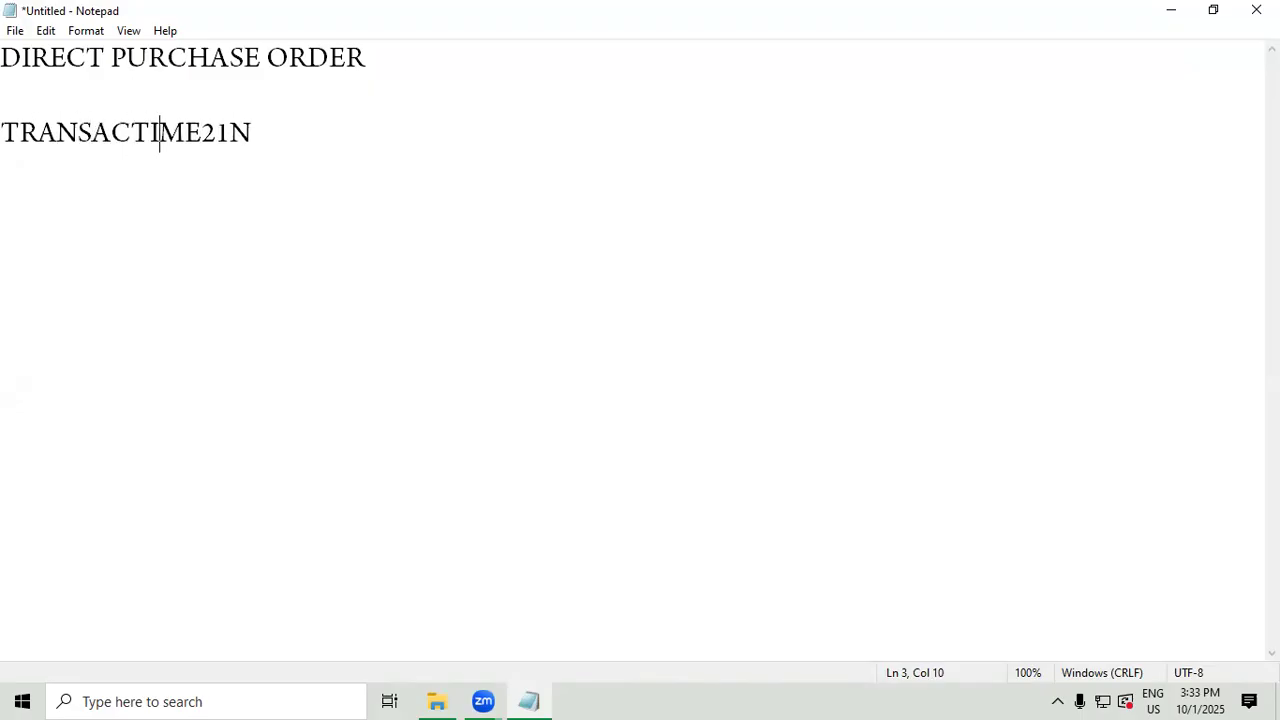
type("E  ")
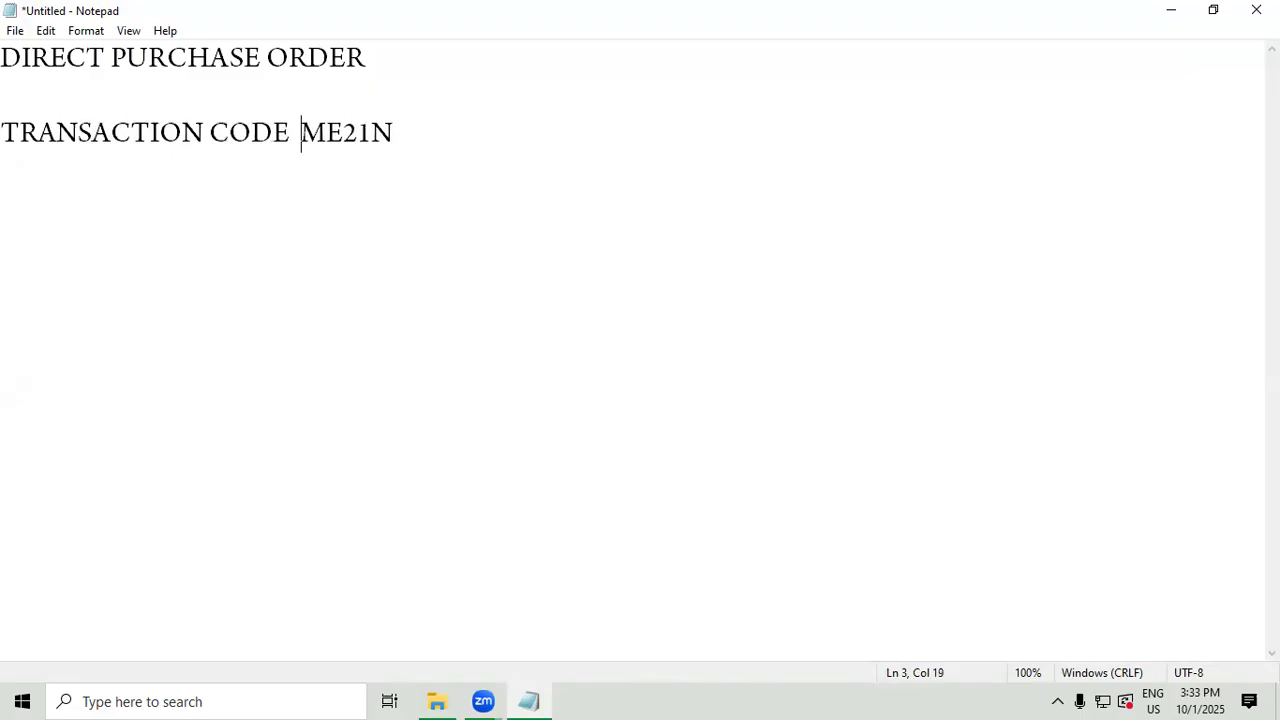
Insert "(TCODE) :" between TRANSACTION CODE and ME21N, and add blank lines below.
type("(TCODE")
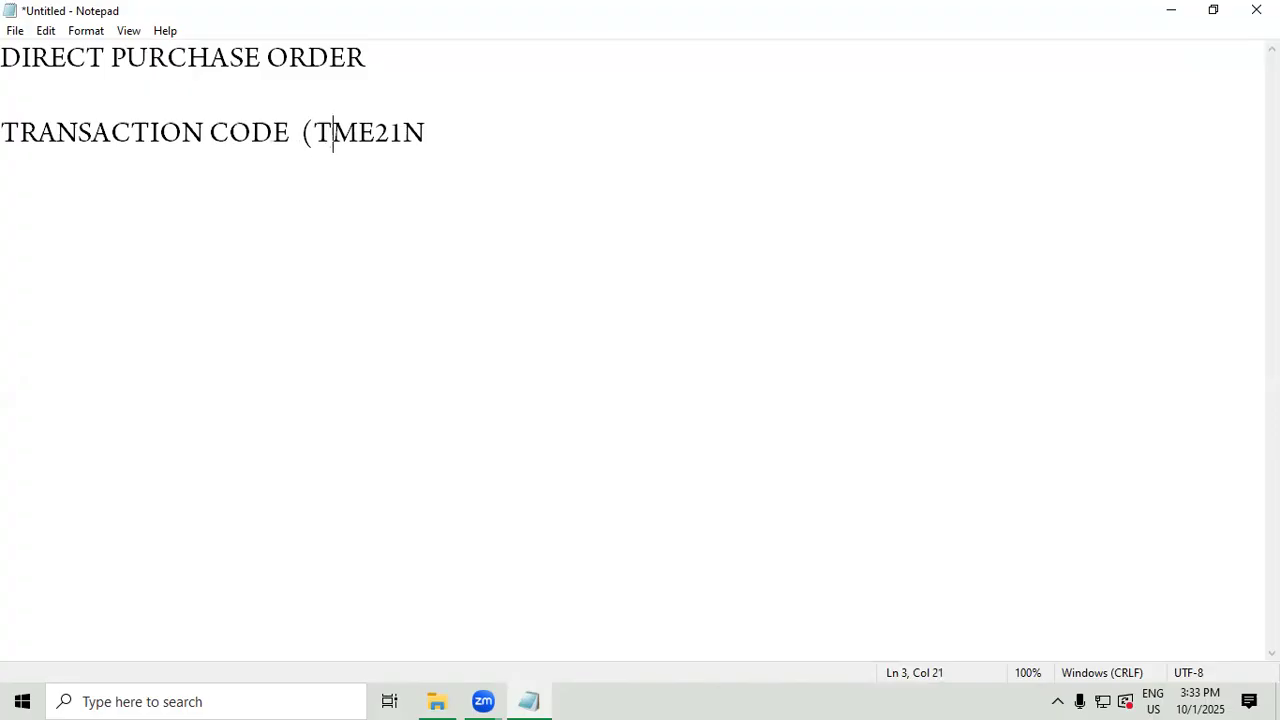
type(")  :")
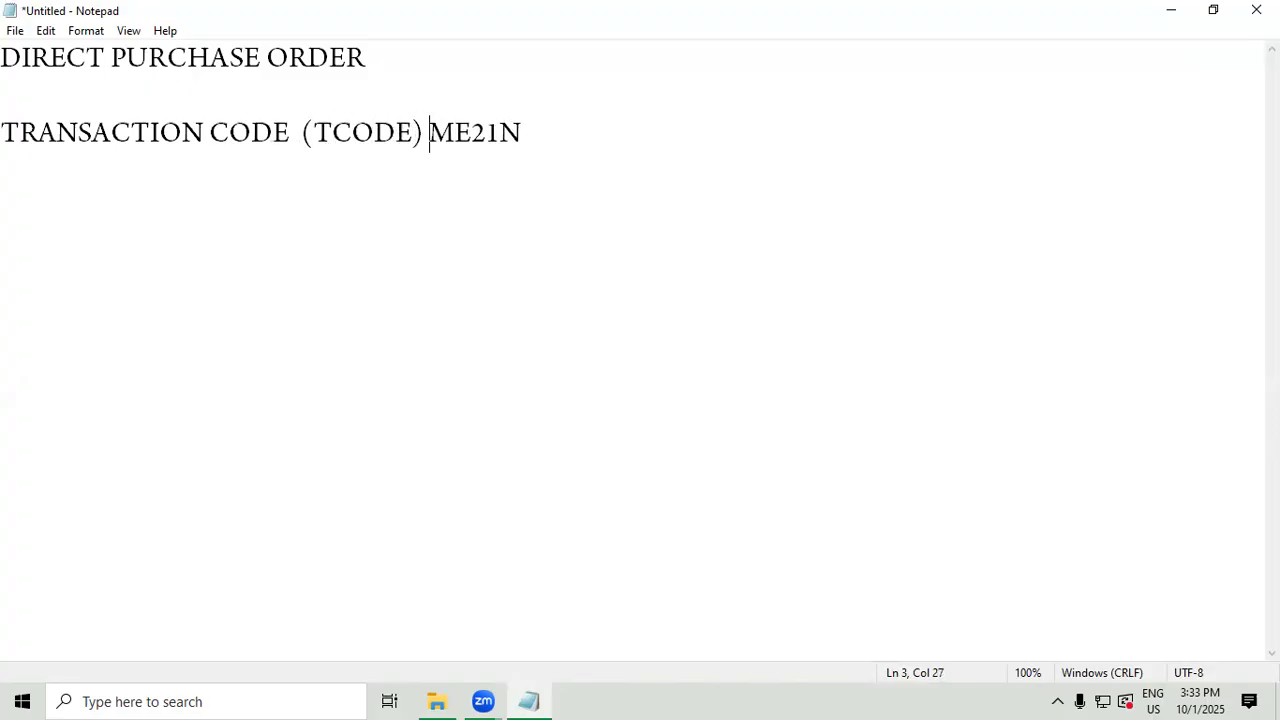
key("Right")
key("Right")
key("Right")
key("Right")
key("Right")
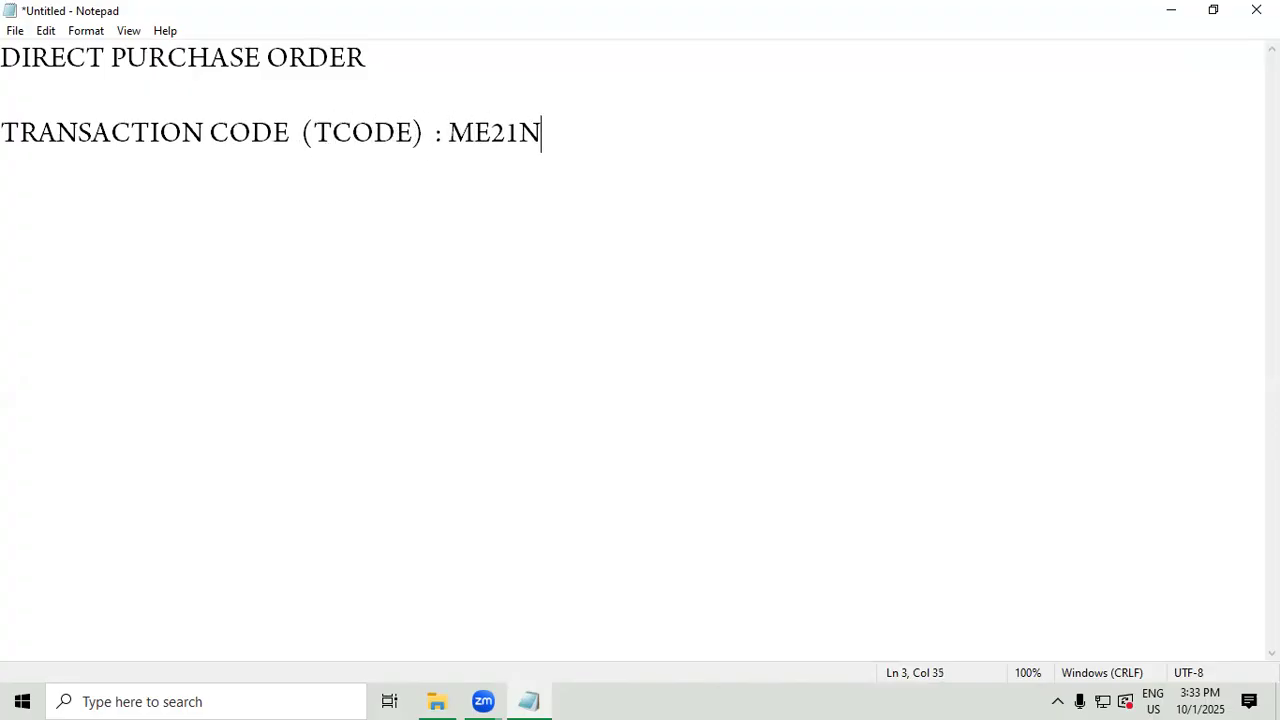
key("Return")
key("Return")
Add the line "VENDOR CODE : (1000)" below the transaction code, separated by a blank line.
left_click_drag(449, 135, 648, 125)
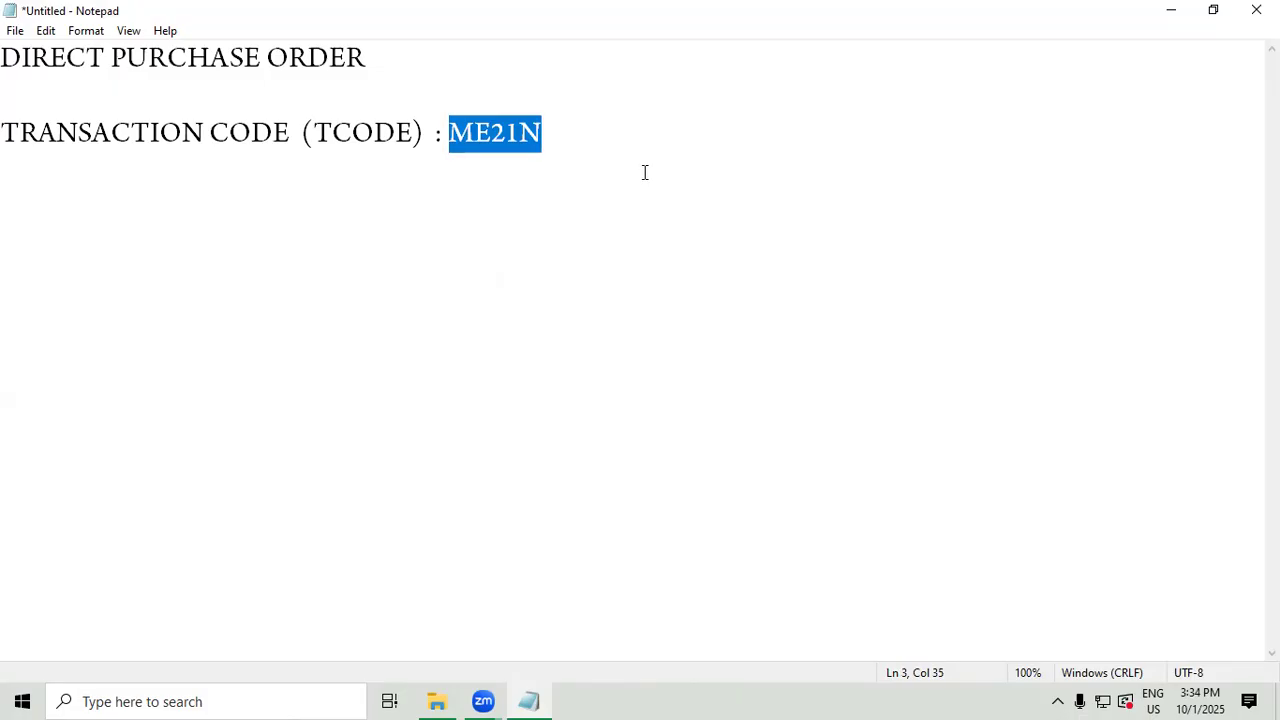
left_click(645, 174)
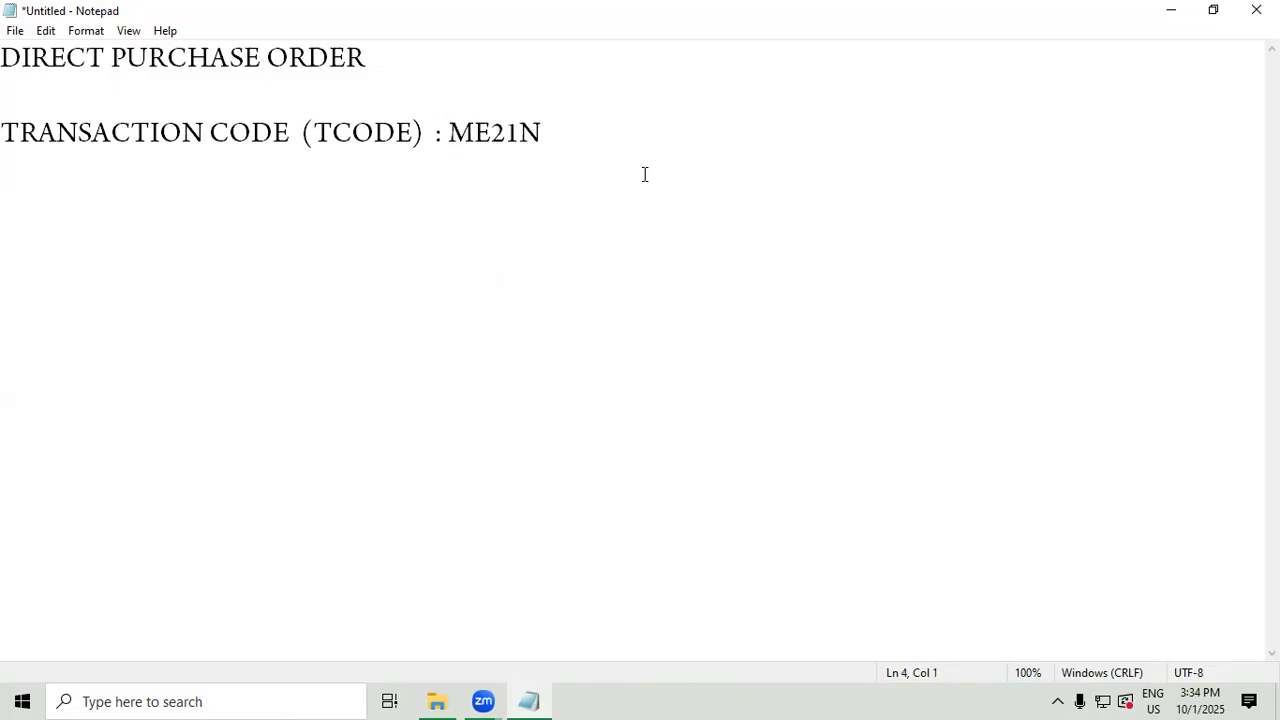
key("Return")
type("VENDOR ")
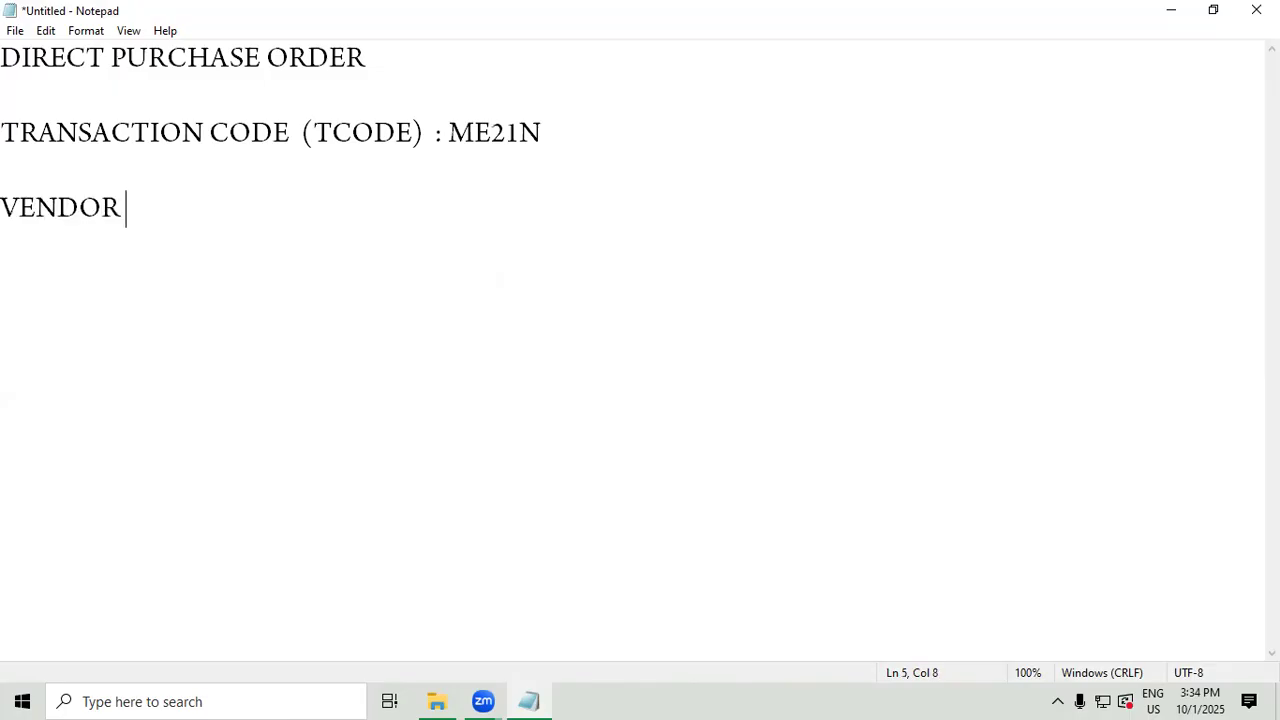
type("CODE")
key("BackSpace")
type("DE ")
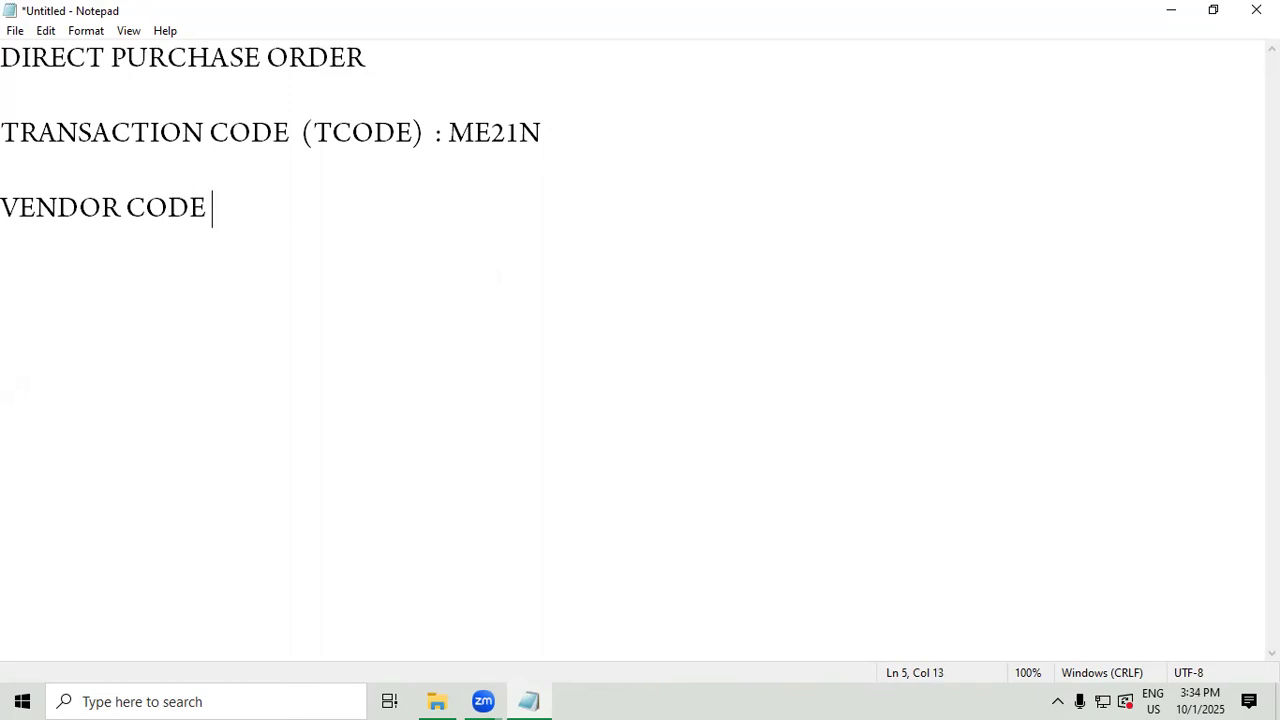
type(": (1000)")
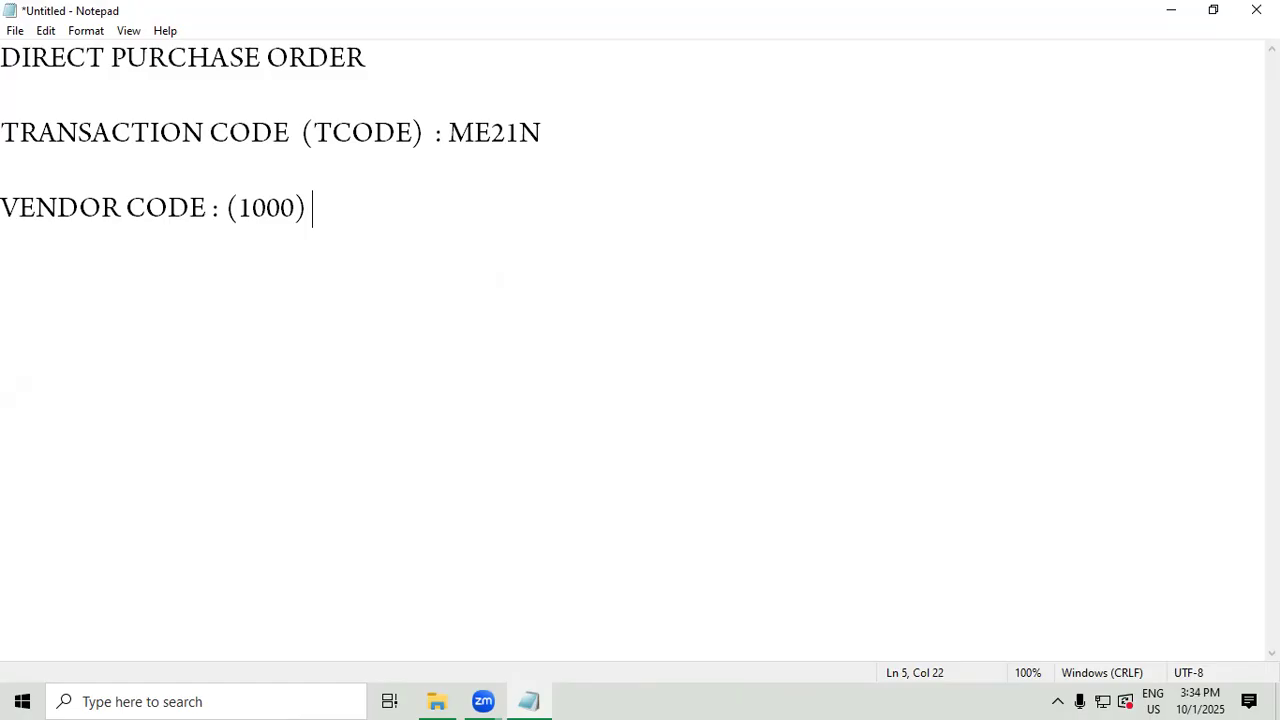
Append the note "Material Purchase from Supplier" to the vendor code line and add new lines below.
type("m")
key("BackSpace")
type("Material Purchass")
key("BackSpace")
type("e from")
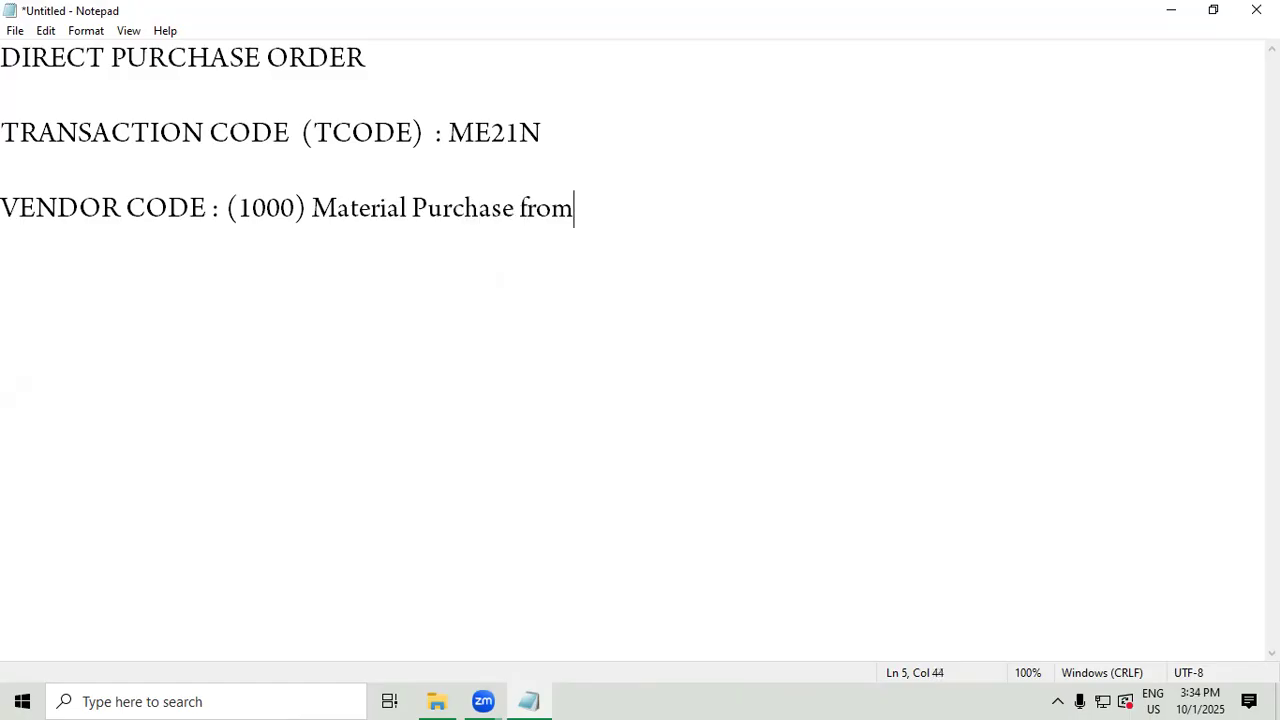
type(" Si[[")
key("BackSpace")
key("BackSpace")
key("BackSpace")
type("upplier")
key("Return")
key("Return")
Add the line "PURCHASE ORG : 1000" directly below the vendor code line.
left_click_drag(238, 207, 291, 207)
left_click(280, 212)
key("Left")
key("Down")
type("VEN")
key("BackSpace")
key("BackSpace")
key("BackSpace")
type("PURCHA")
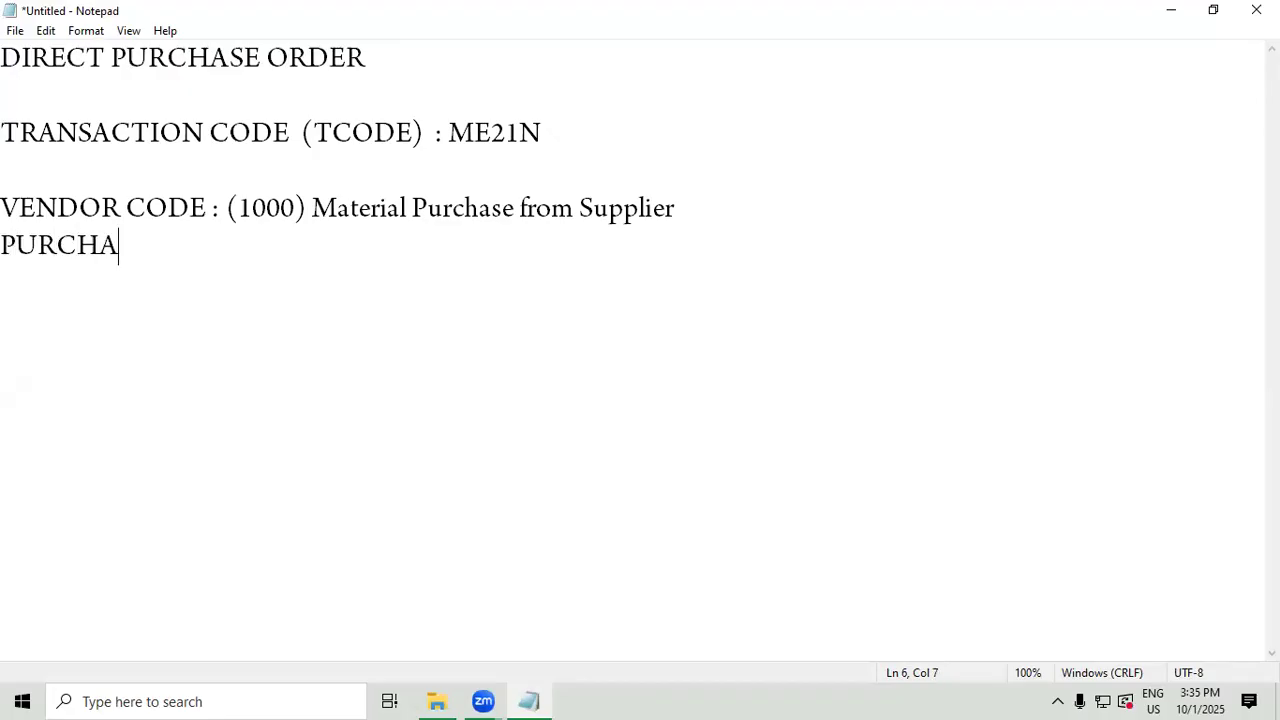
type("SE ORG ")
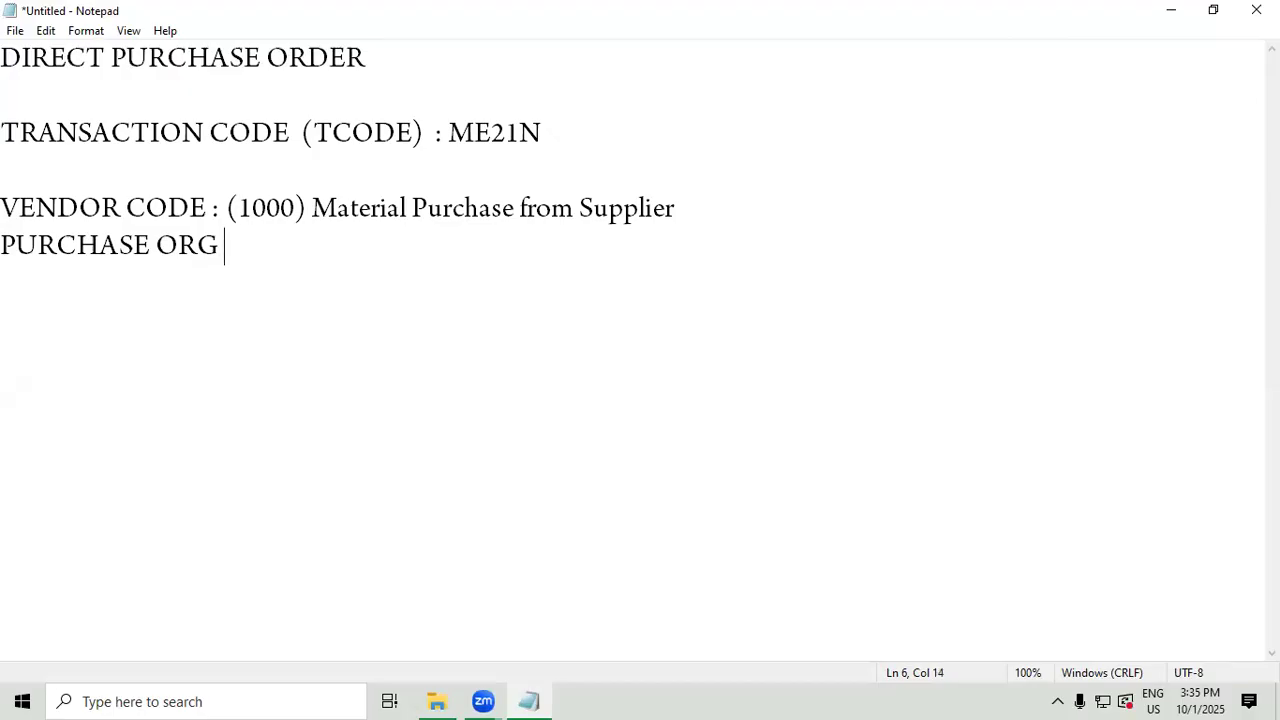
type(": 1000")
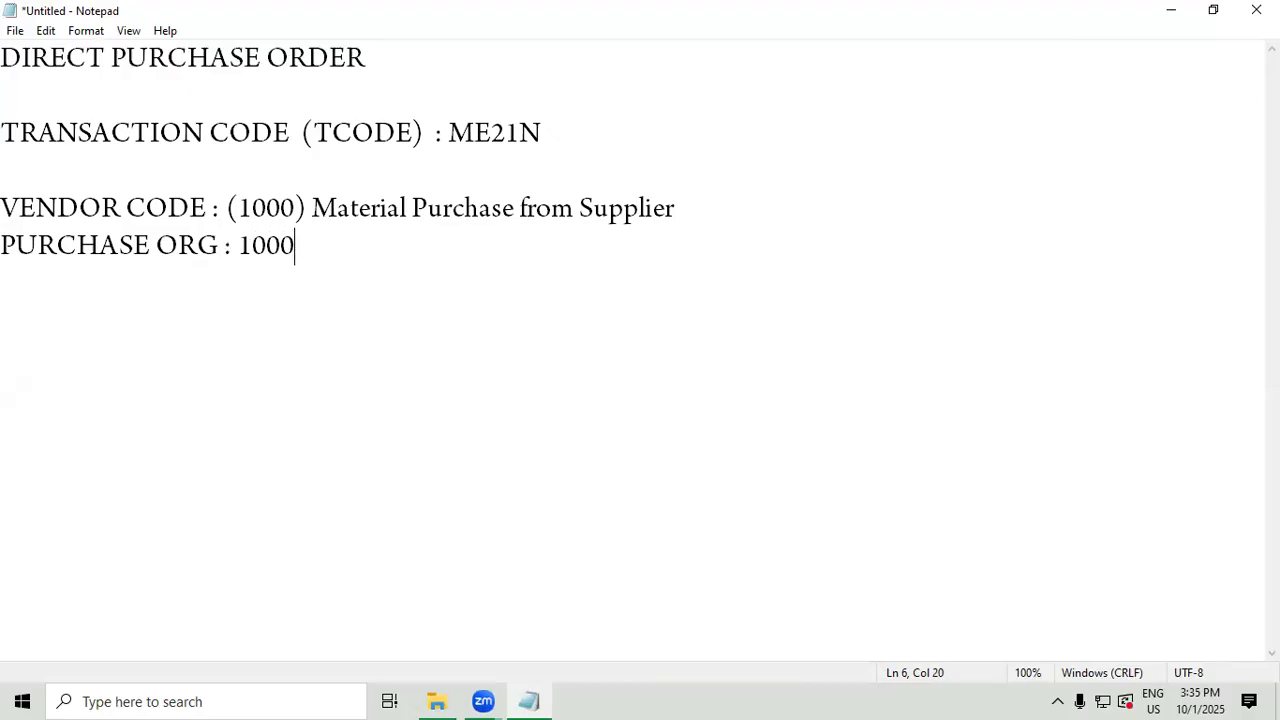
Begin a new line with PURCHASE and expand ORG to ORGANIZATION in the line above.
key("Return")
type("PURCHASE")
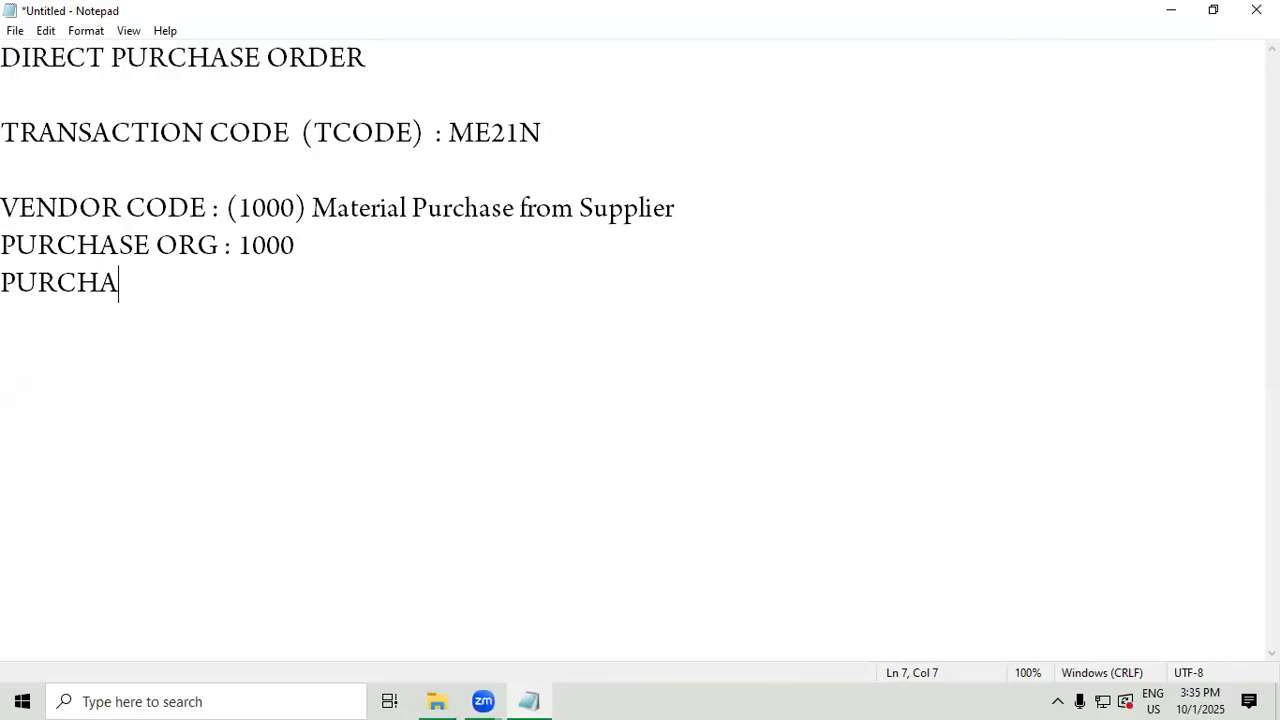
key("Return")
key("Up")
key("End")
key("Up")
key("Right")
key("Right")
key("Right")
key("Right")
type("ANIZATION")
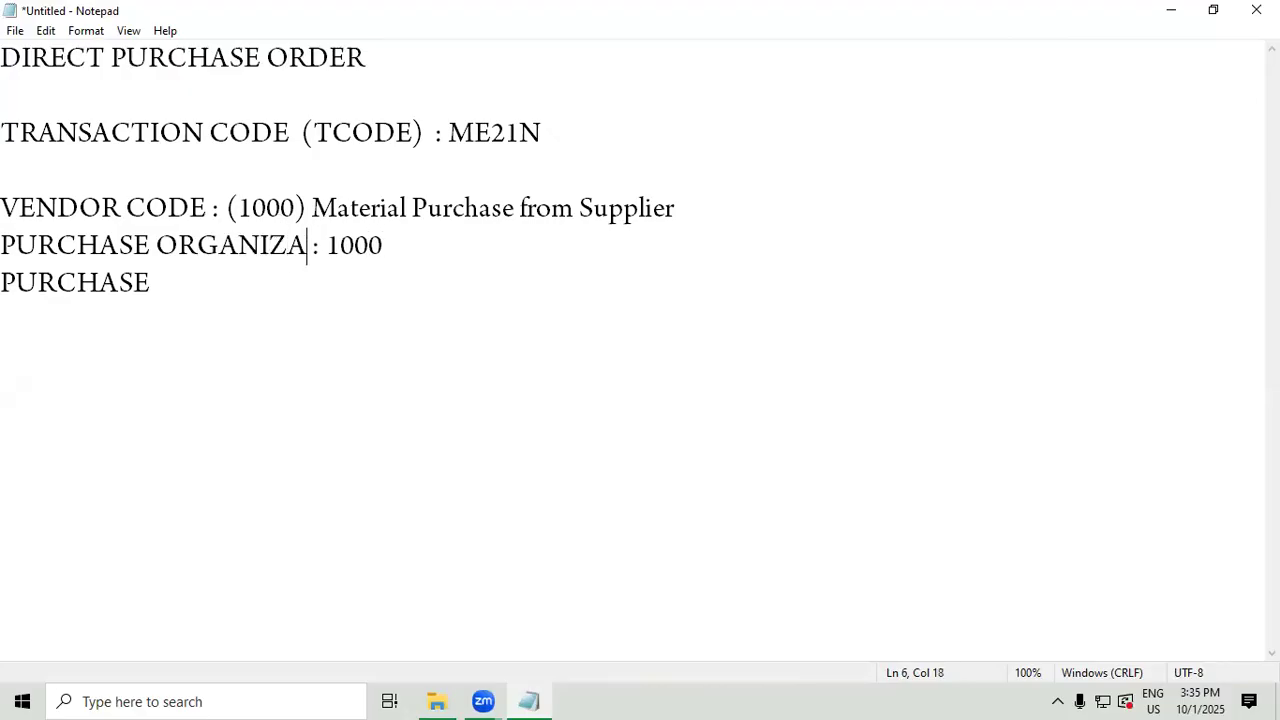
Complete the unfinished PURCHASE line as "PURCHASE GROUP : 001".
key("Down")
type("GROU")
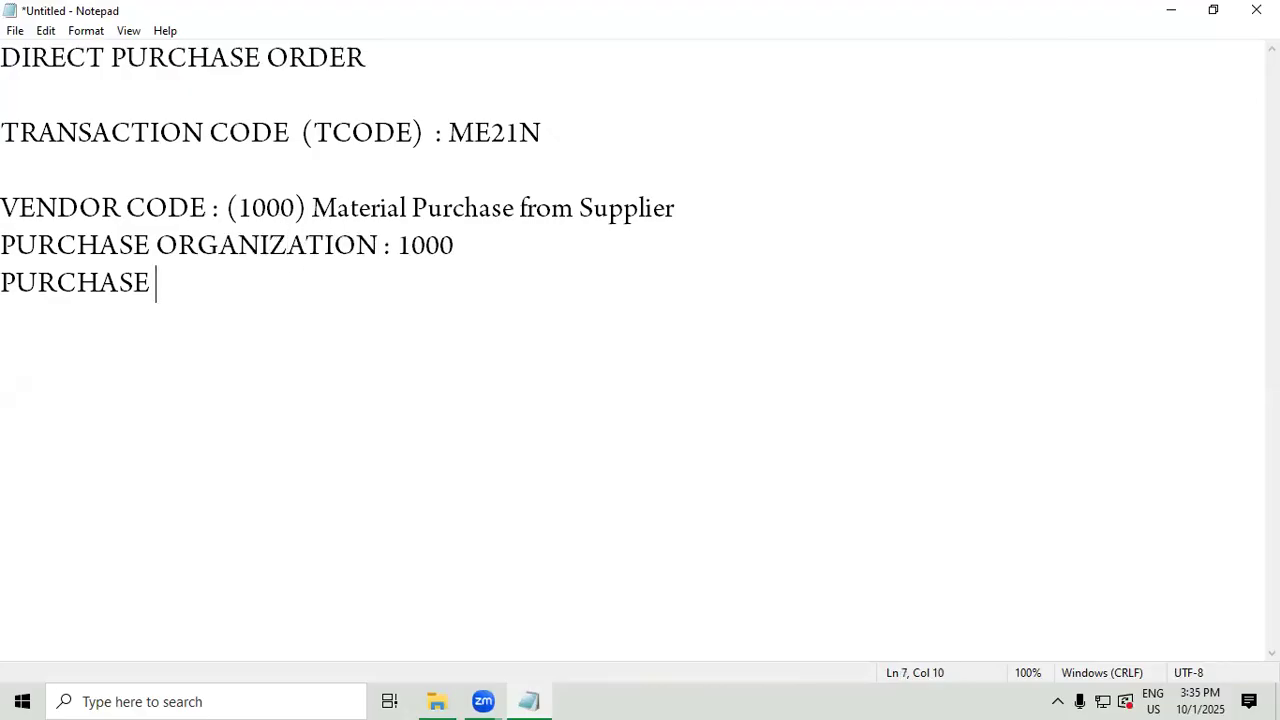
type("P")
key("BackSpace")
type("OUP : 001")
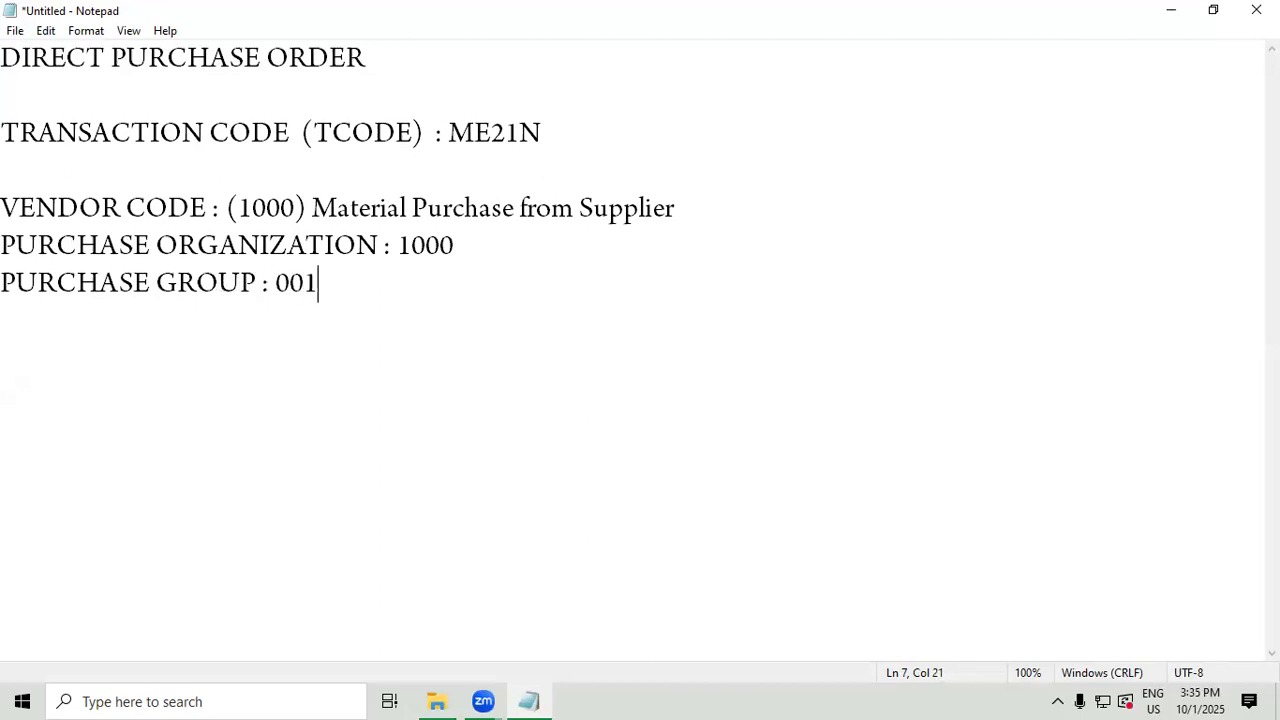
Add the line "COMPANY CODE : 1000" below the purchase group.
key("Return")
type("COMPA")
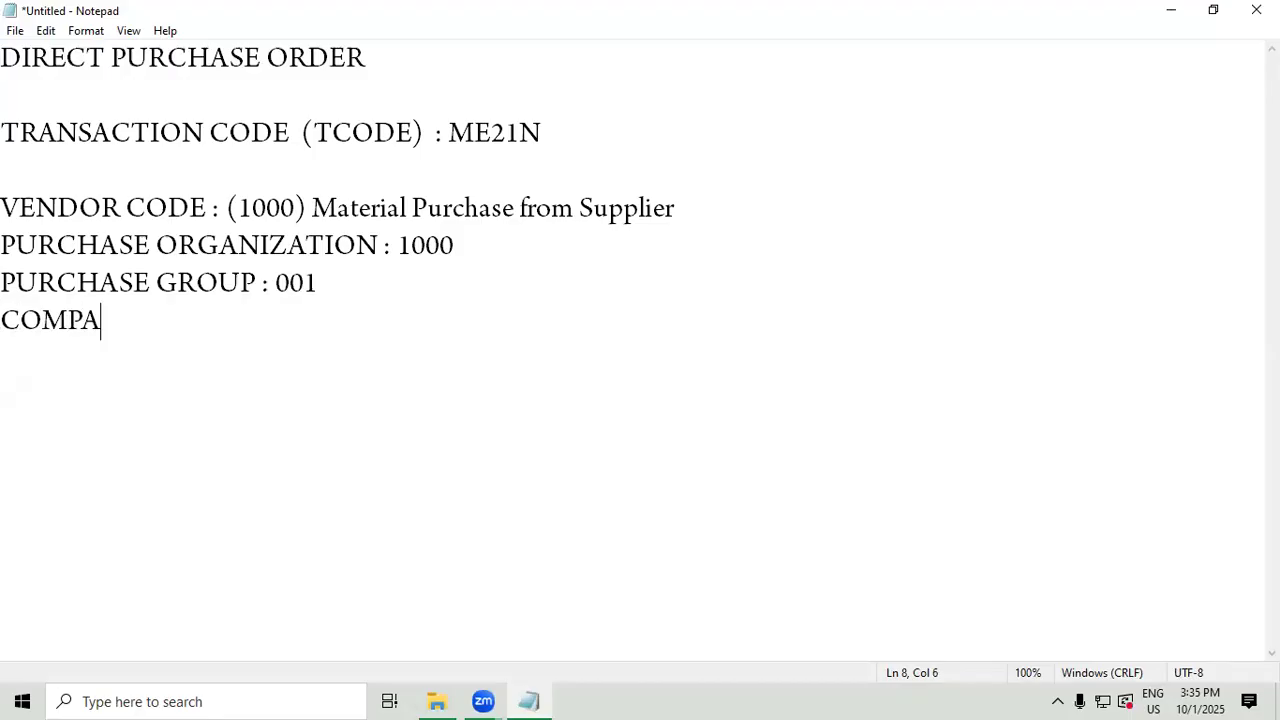
type("NY CODE : 1000")
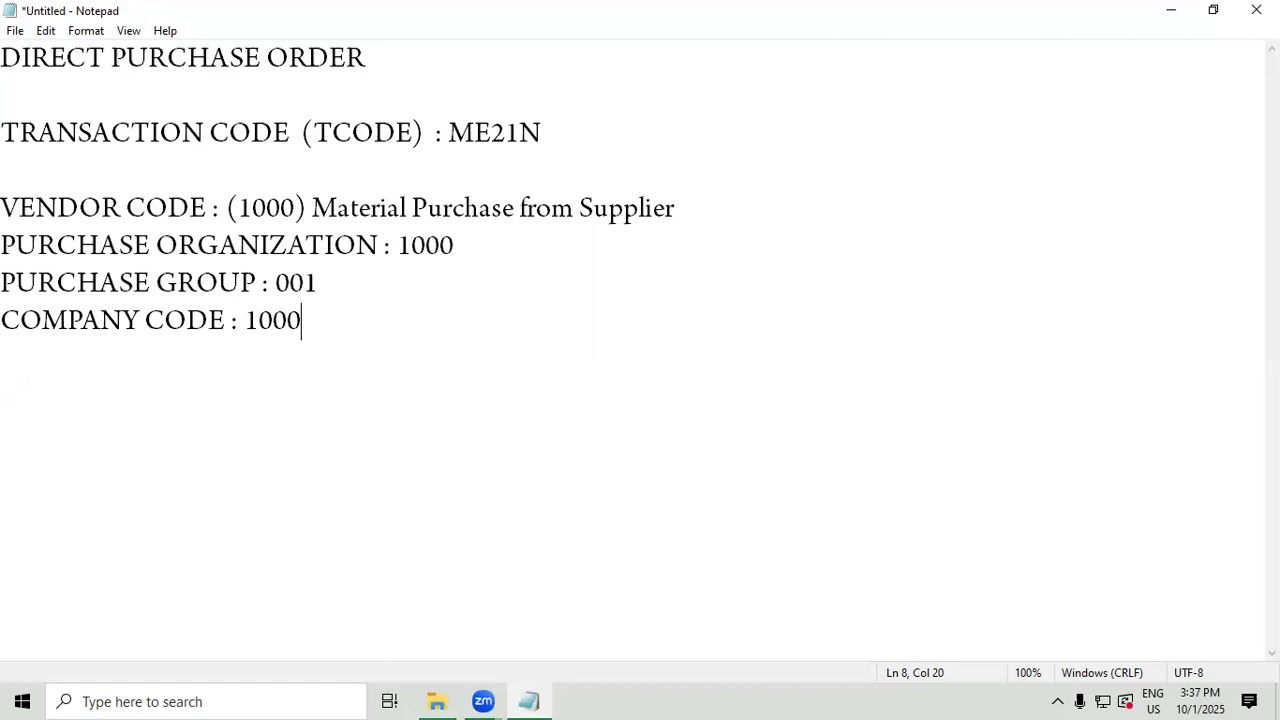
Leave a blank line after the company code and add "MATERIAL : V10".
key("Return")
key("Return")
type("MATER")
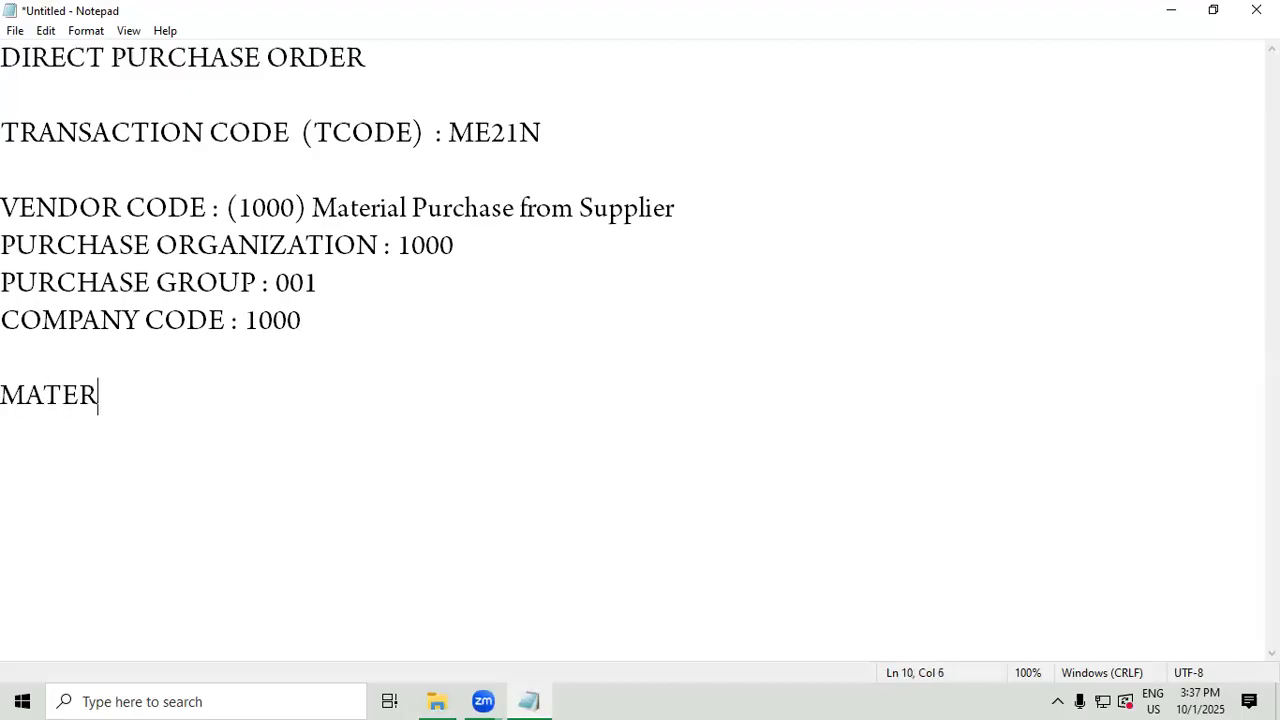
type("IAL : V10")
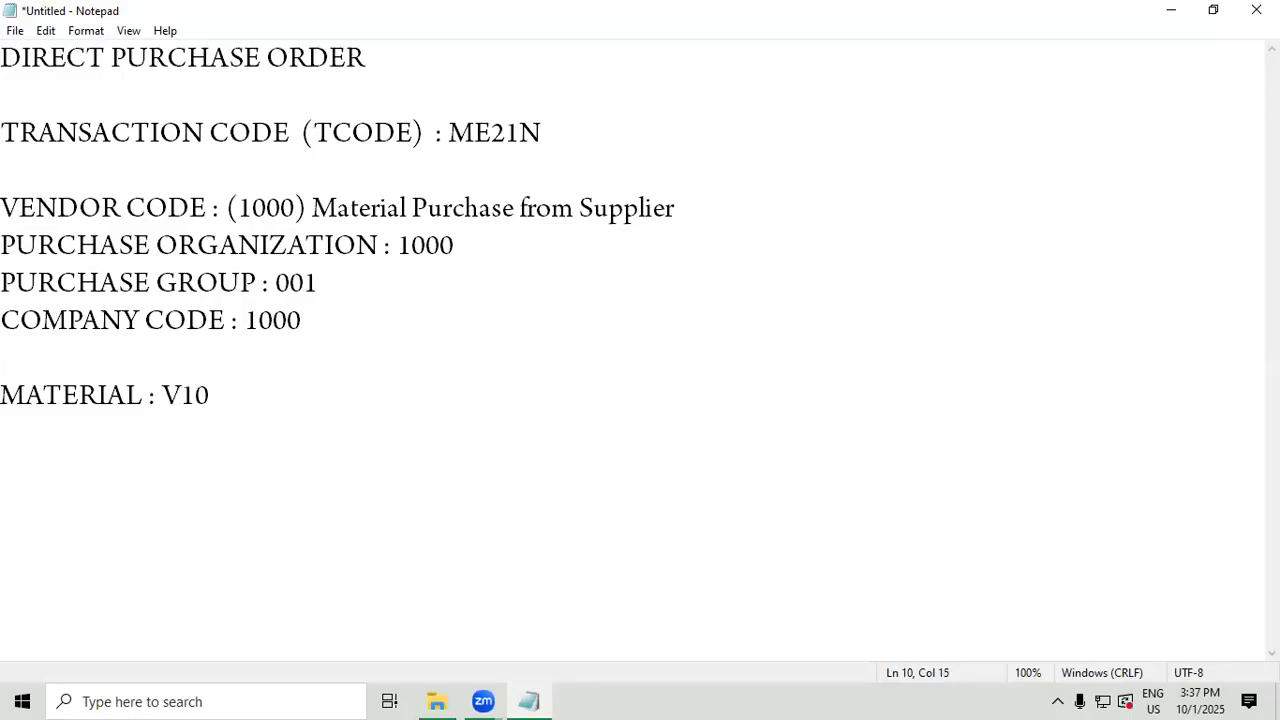
Add the labels "QTY :" and "RATE :" on separate lines below the material.
key("Return")
type("QTY :")
key("Return")
type("RATE :")
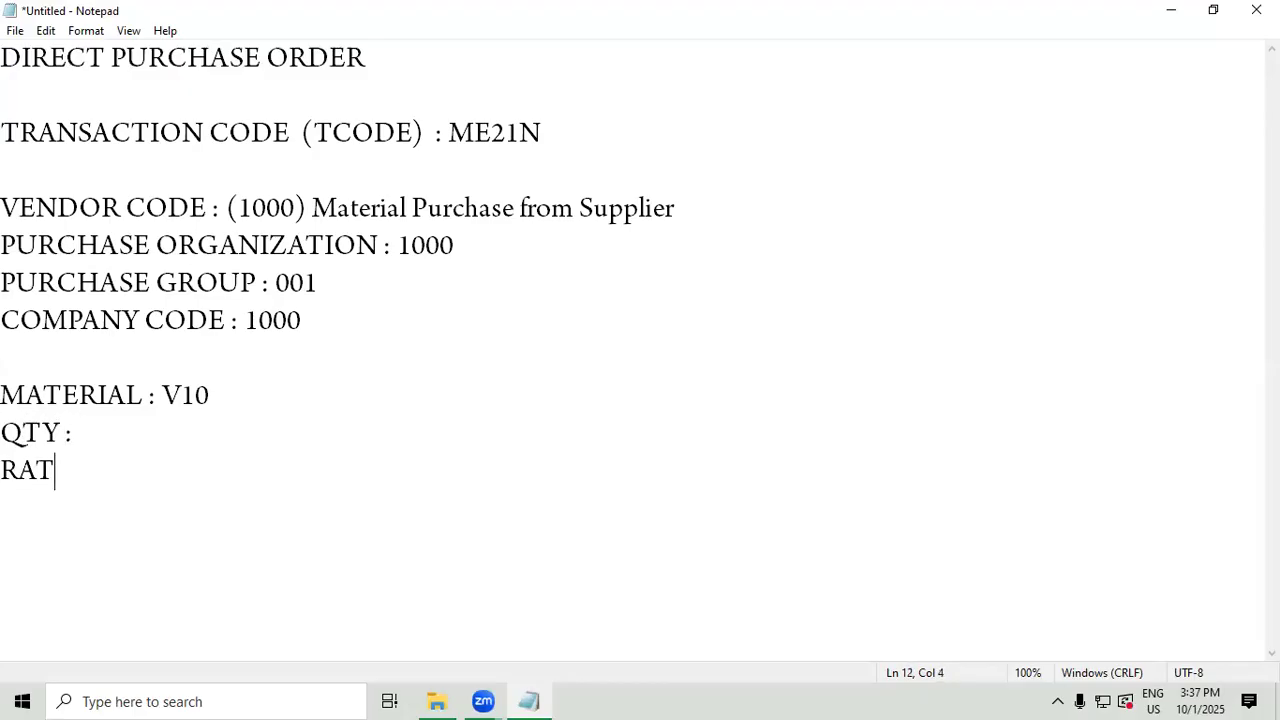
Spell out the QTY label as QUANTITY.
key("Up")
key("Left")
key("Left")
key("Left")
key("Left")
key("Left")
key("Left")
type("UANTITY")
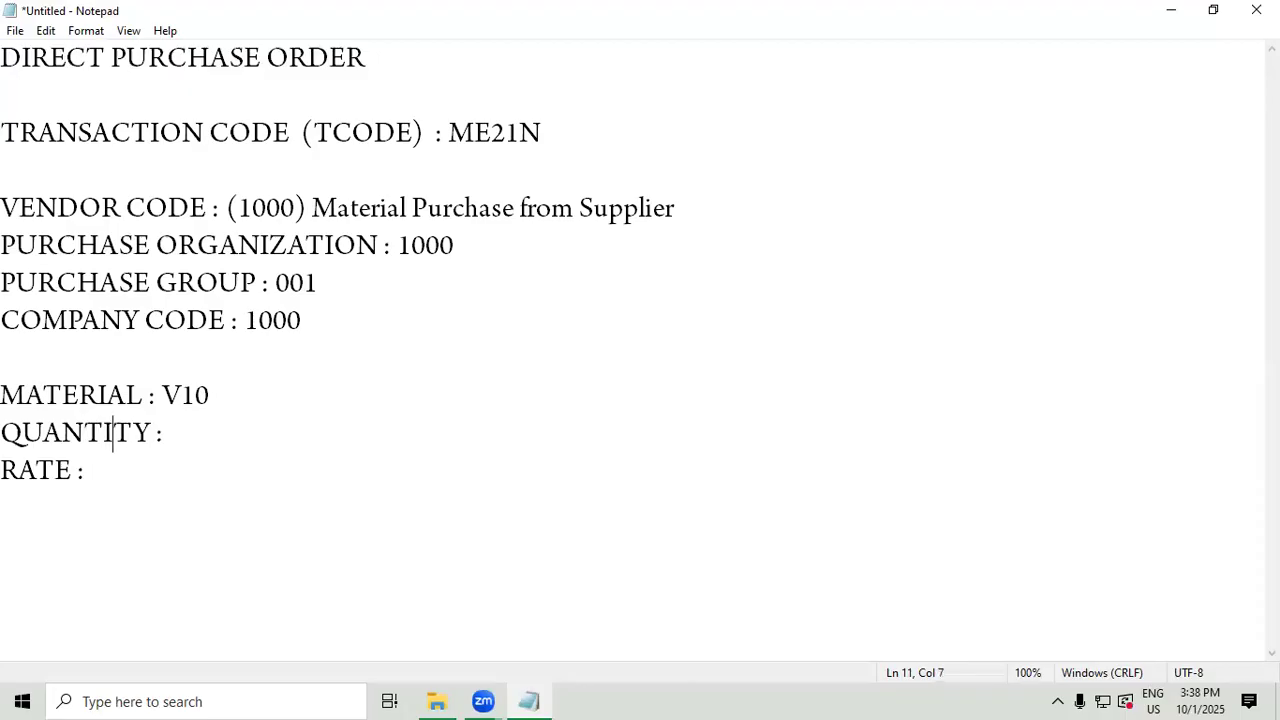
key("shift+Right")
key("shift+Right")
key("BackSpace")
key("Right")
Fill in 5 for the quantity and 10 for the rate.
key("Down")
key("Left")
key("Right")
key("Up")
key("Right")
key("Right")
key("Right")
key("Right")
key("Right")
key("Right")
key("Right")
key("Right")
type("5")
key("Down")
key("Right")
type("10")
Add the lines "PLANT : 1000" and "STORAGE LOCATION : 0001" below the rate.
key("Return")
type("PLANT : 1000")
key("Return")
type("STORAGE ")
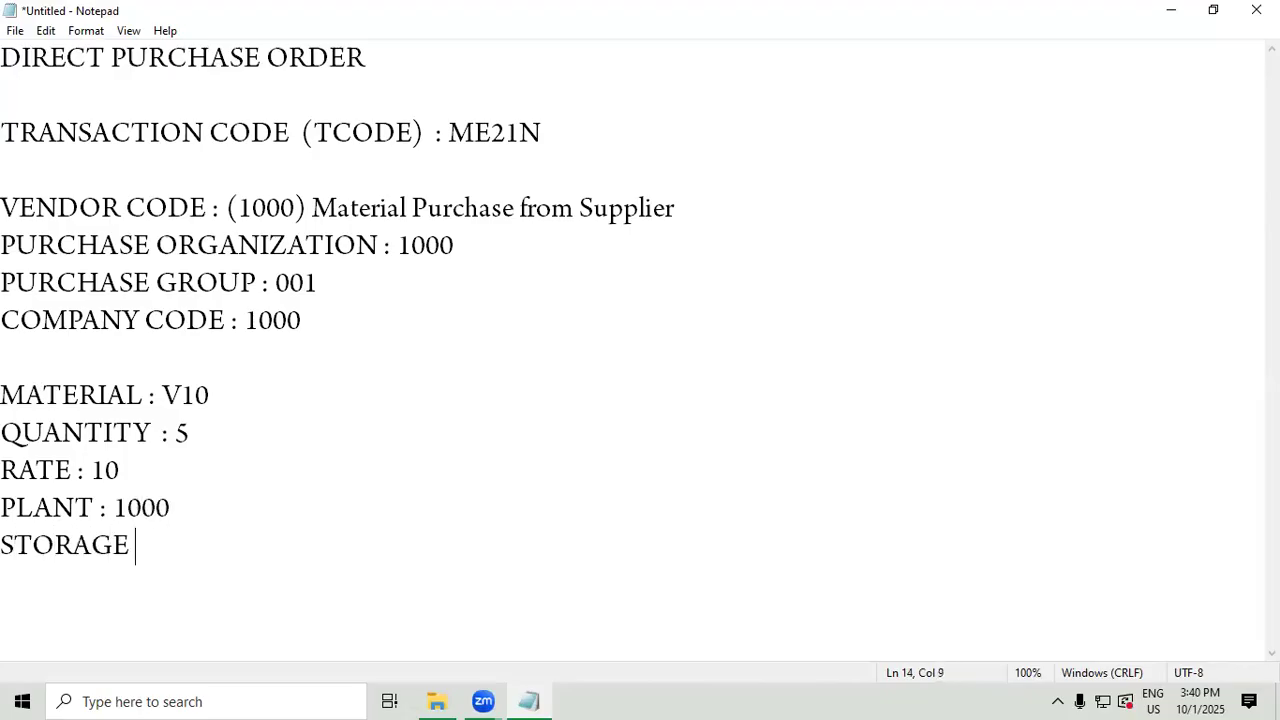
type("LOCATION ")
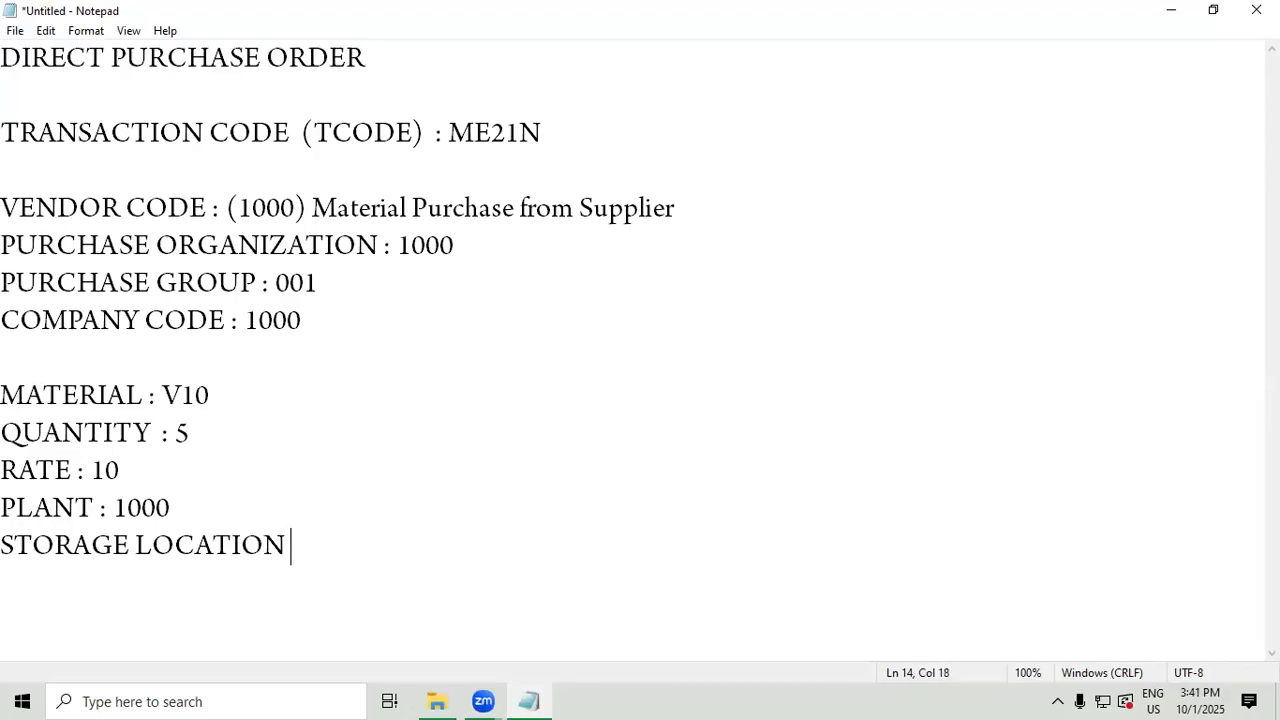
type(": 0001")
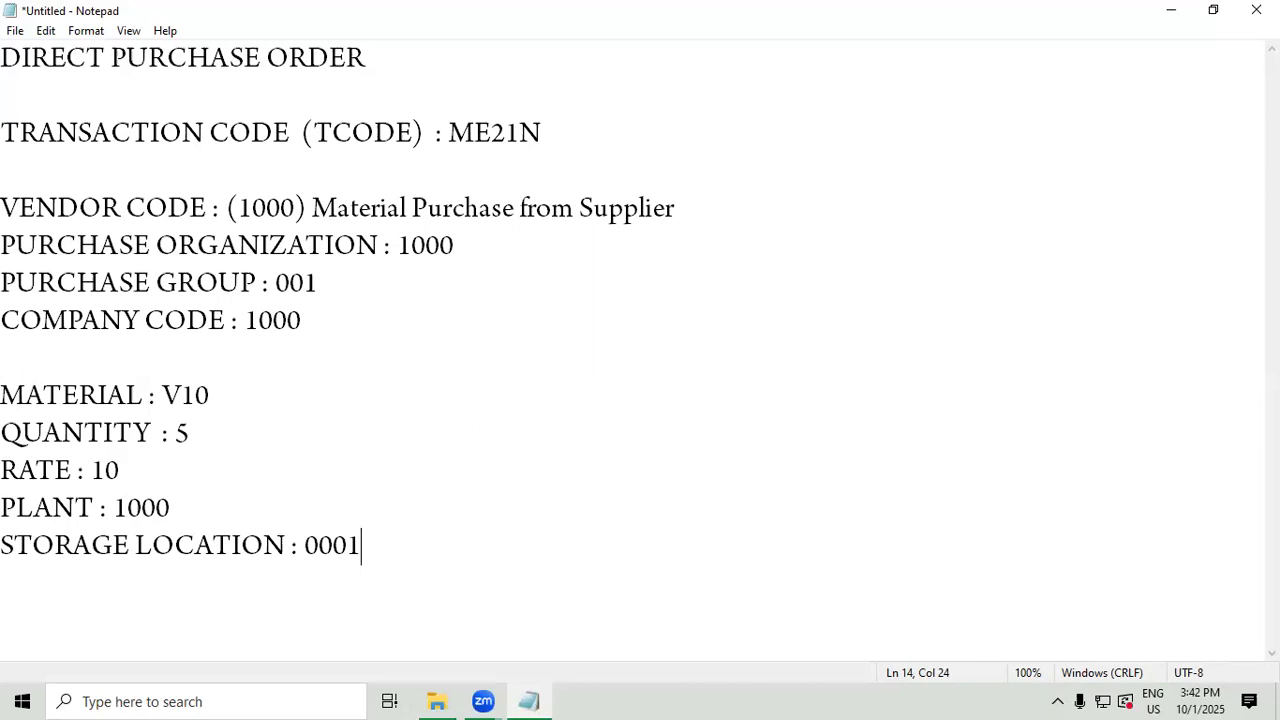
Review the noted purchase order values from the vendor code down to the storage location.
left_click_drag(240, 209, 292, 208)
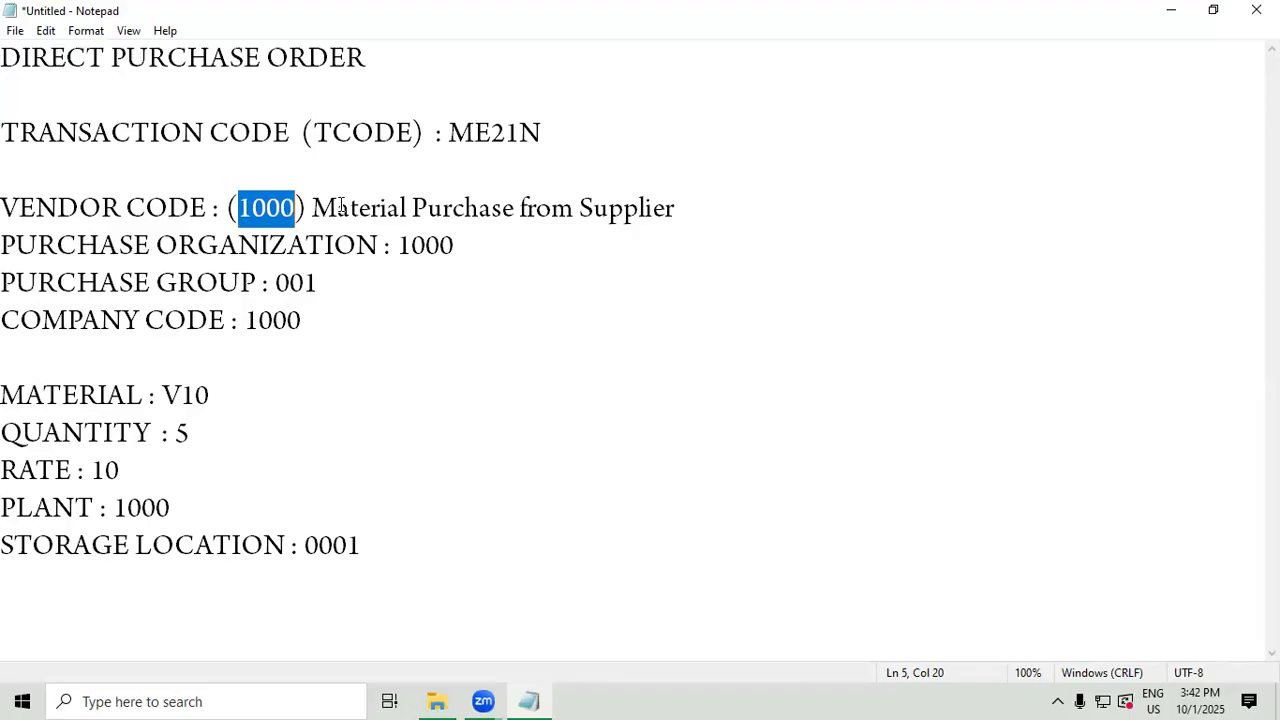
left_click_drag(401, 245, 466, 246)
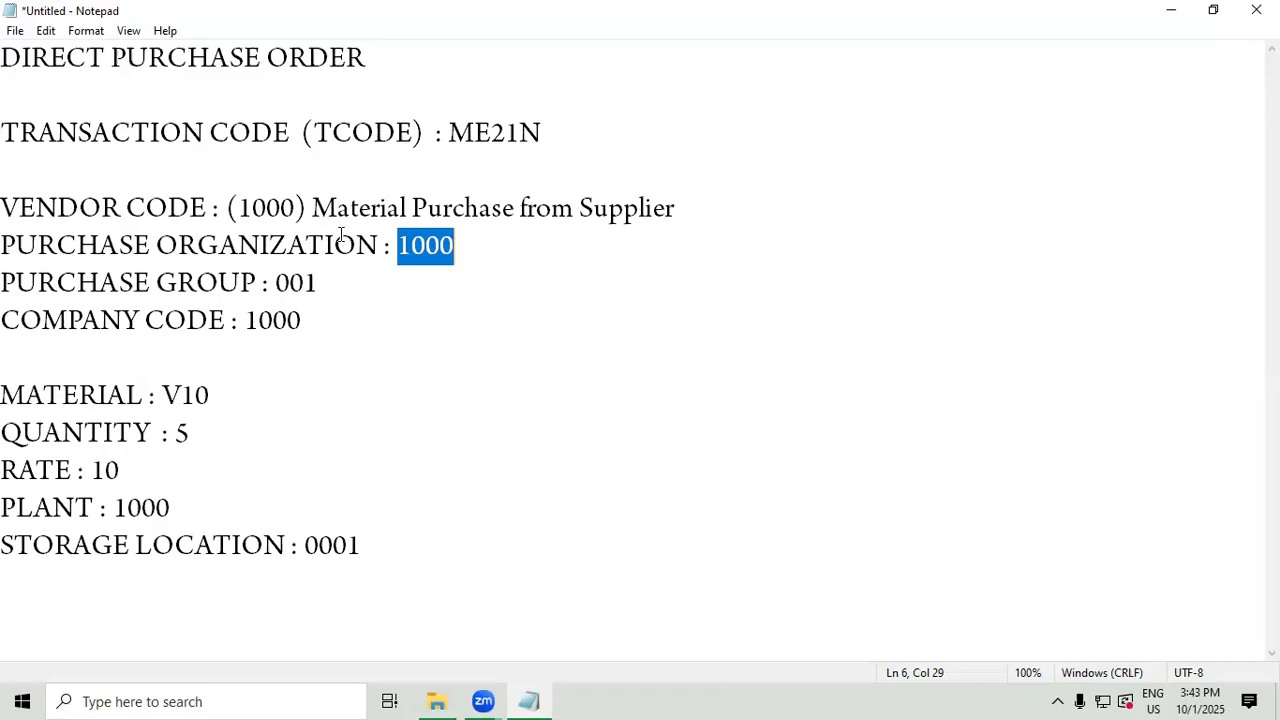
left_click(276, 283)
left_click(264, 321)
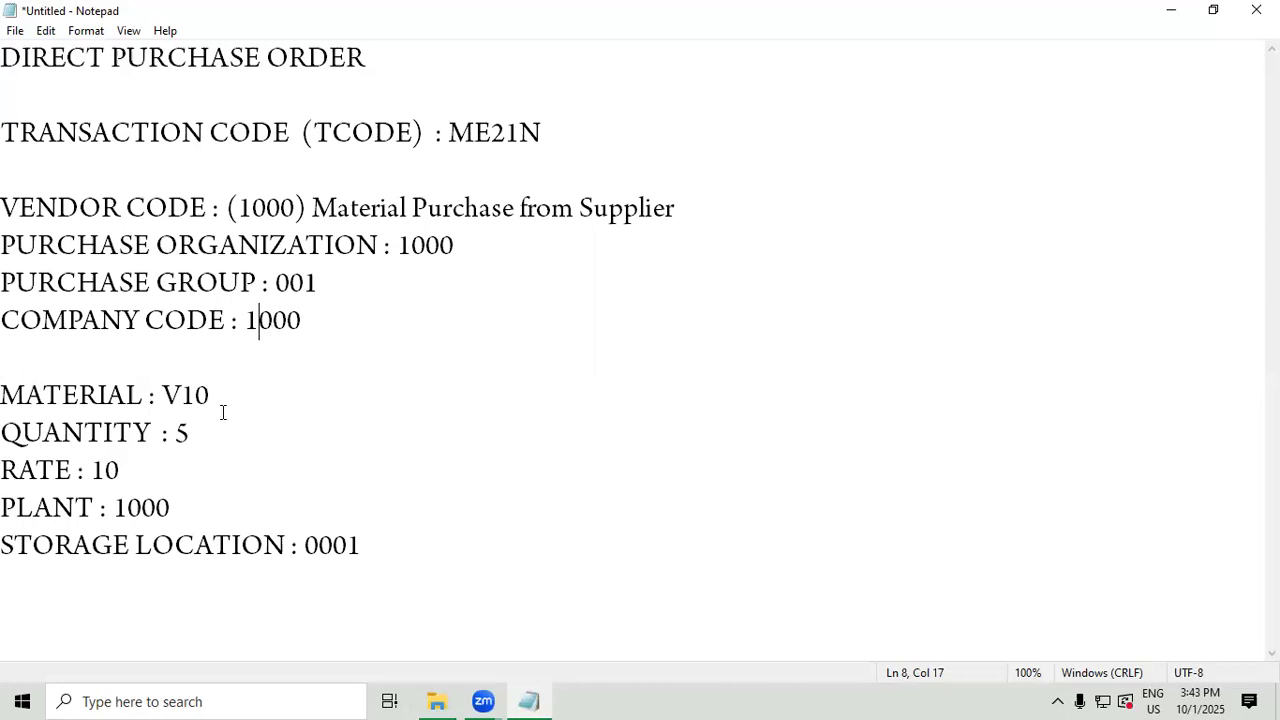
left_click(281, 402)
left_click_drag(377, 537, 2, 207)
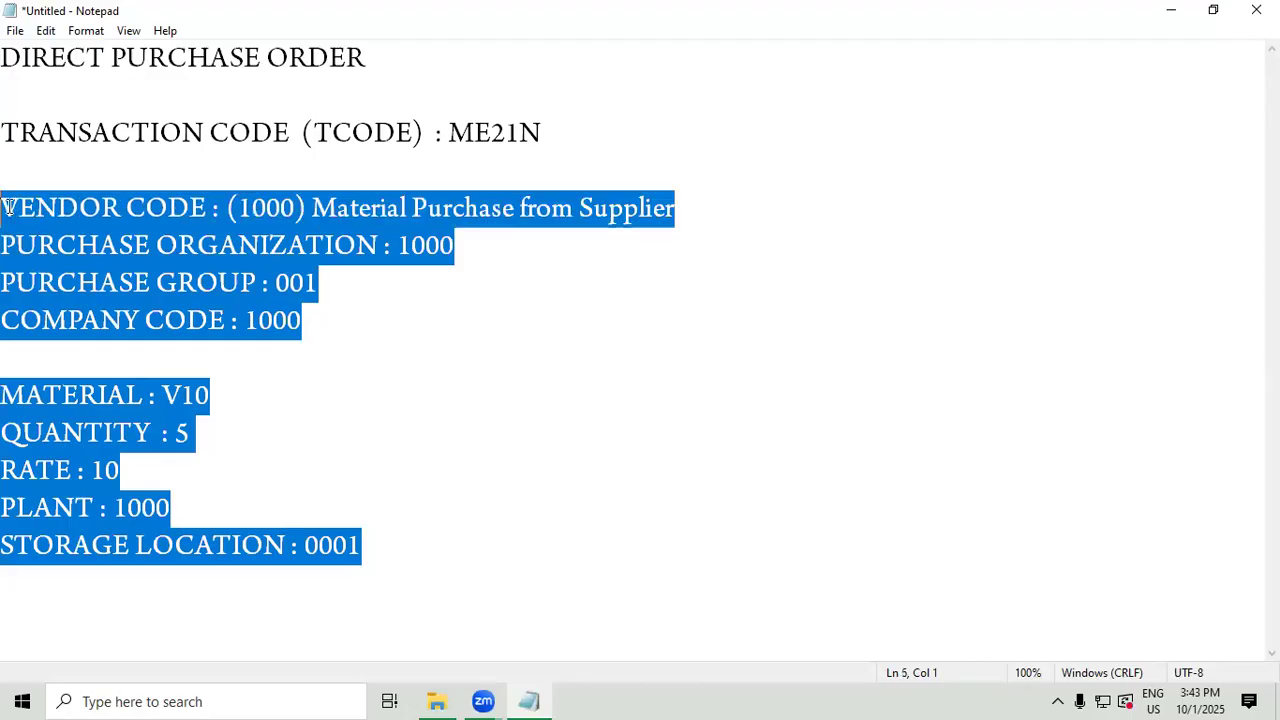
left_click(486, 366)
Show the desktop, leaving the notes open in the background.
key("super+d")
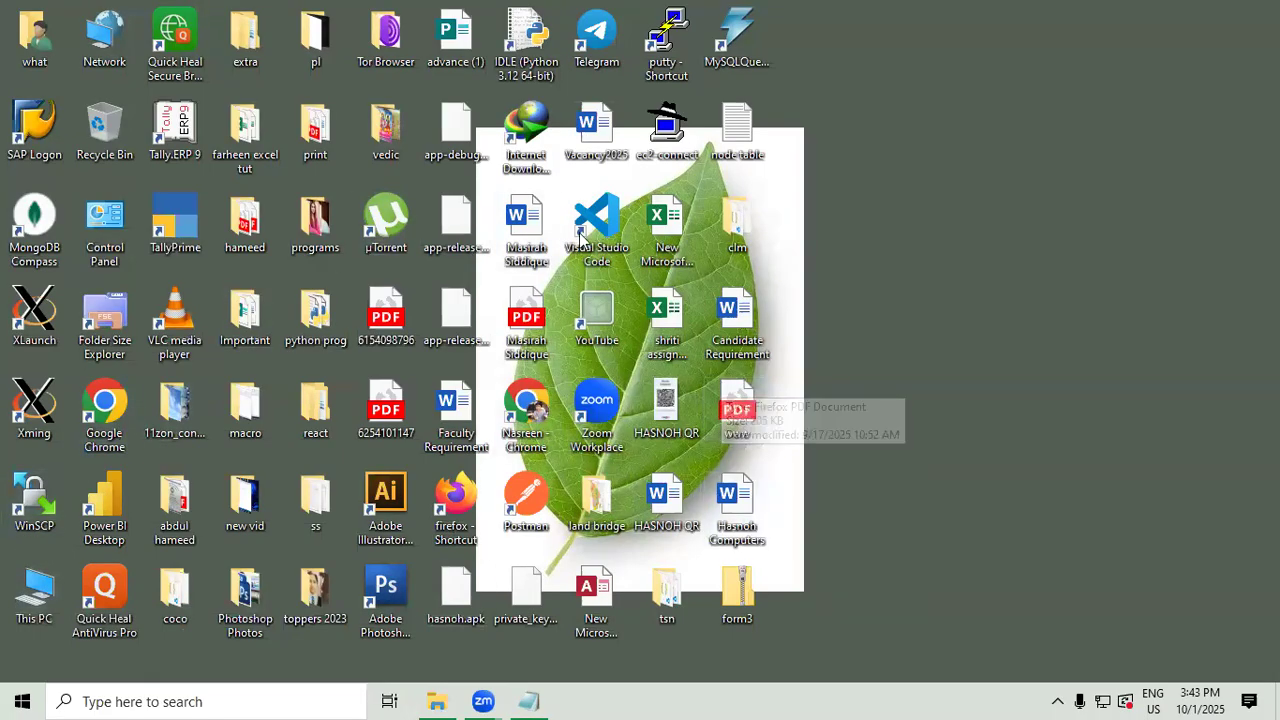
Launch SAP Logon, maximize its window and open the Hasnoh sap connection.
double_click(22, 114)
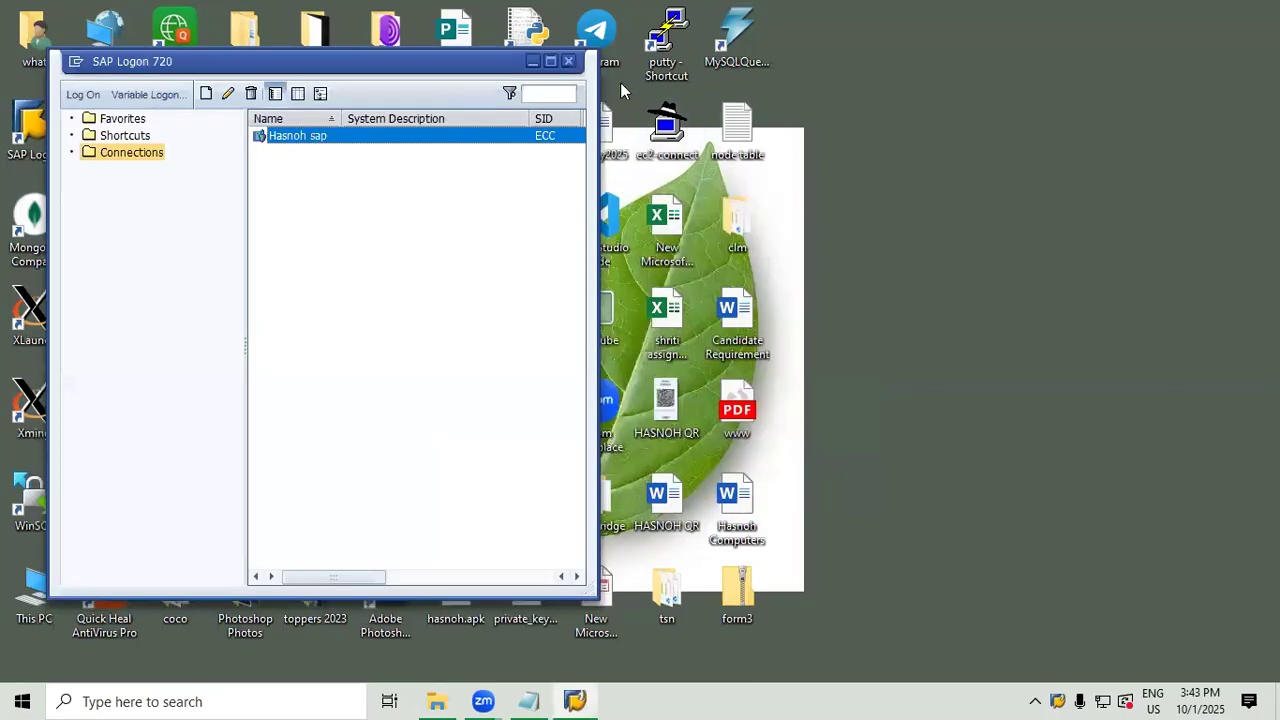
left_click(551, 61)
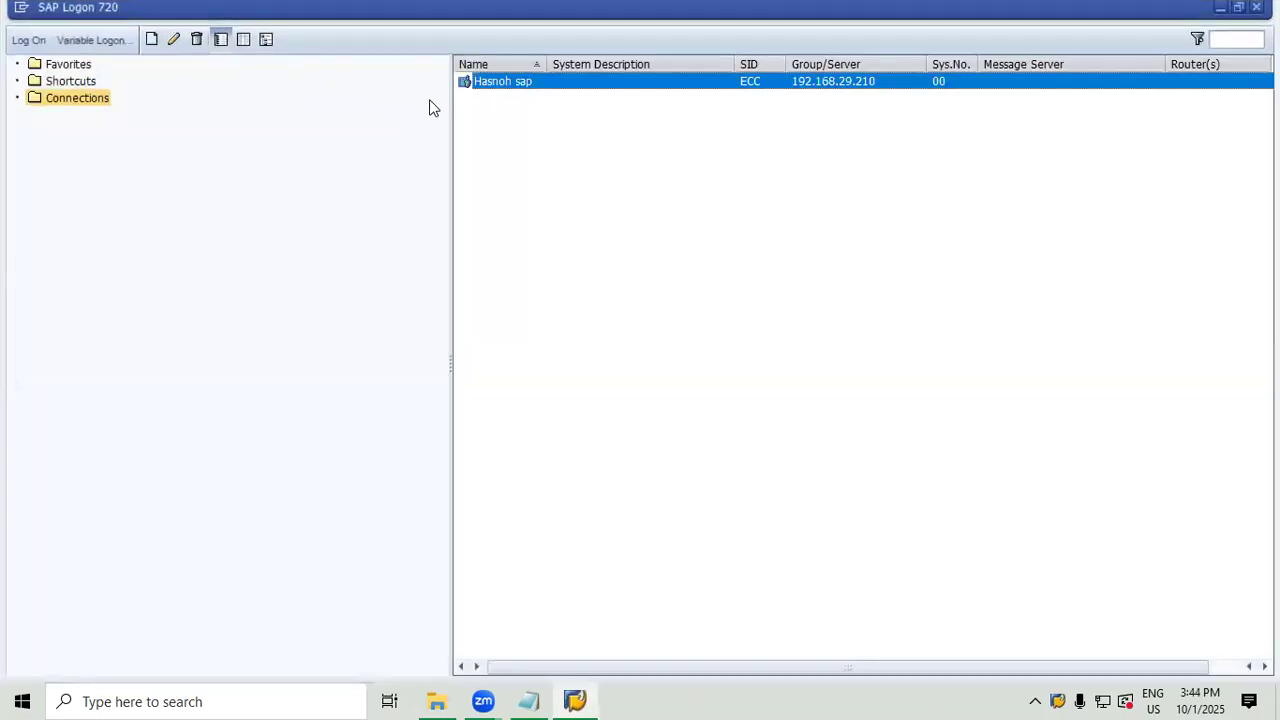
double_click(487, 92)
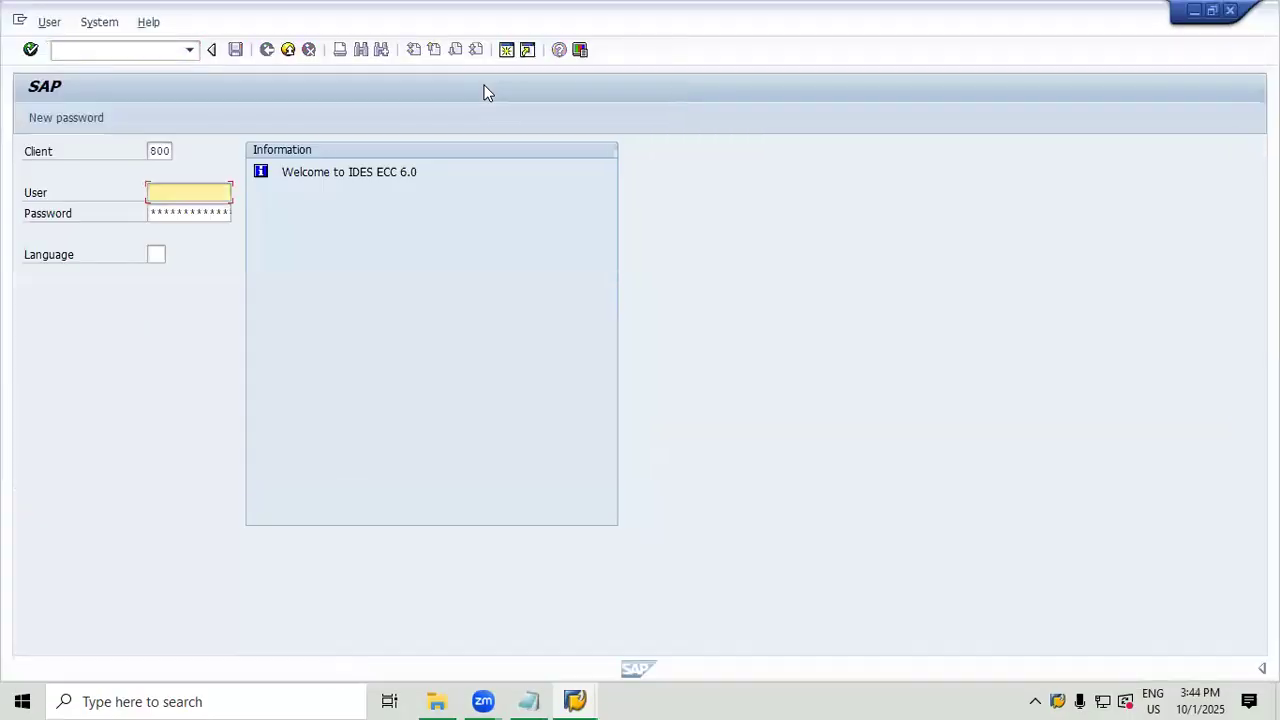
Log on to client 800 with the user name, the account password and the language en.
type("AS")
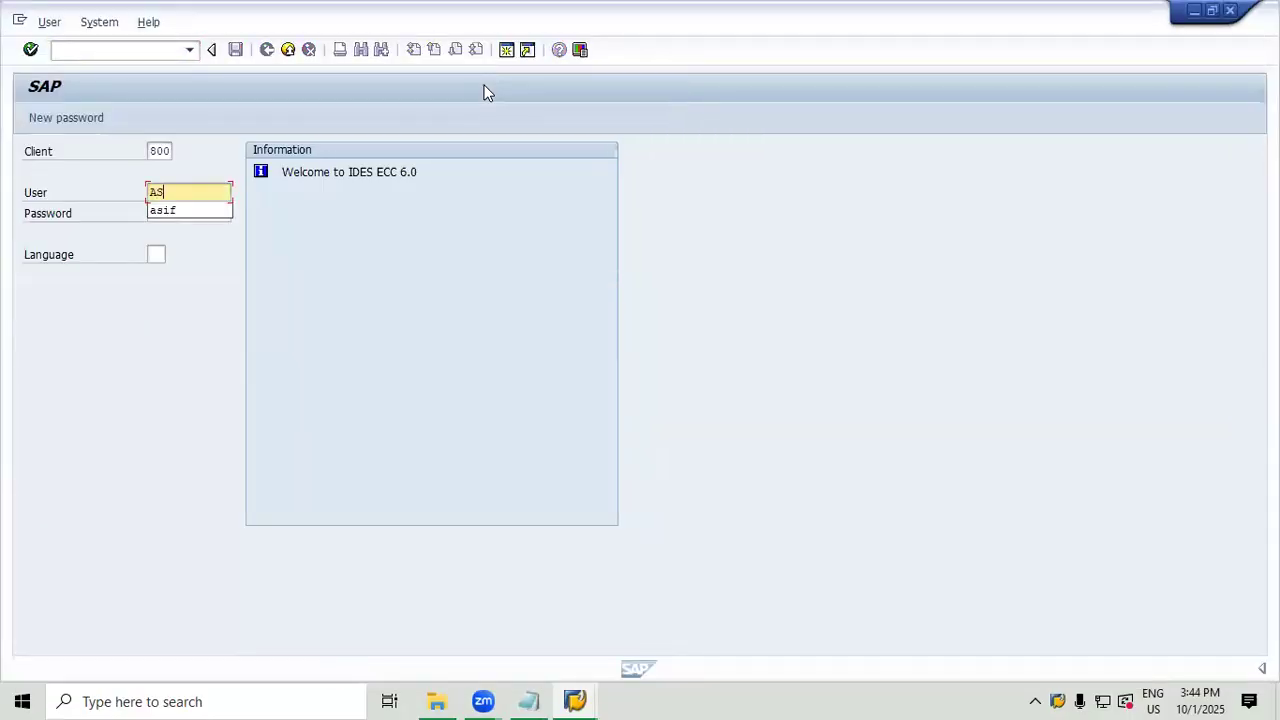
key("BackSpace")
key("BackSpace")
type("asif")
key("Tab")
type("****")
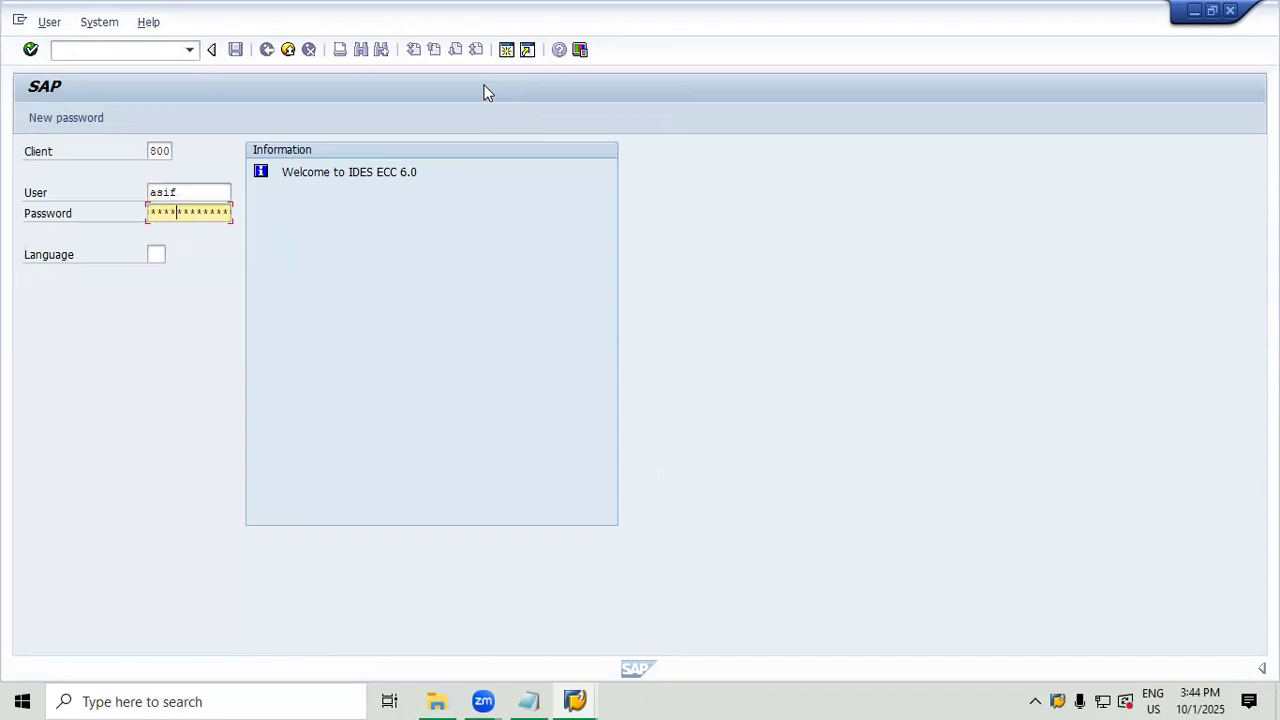
type("*")
key("Tab")
type("en")
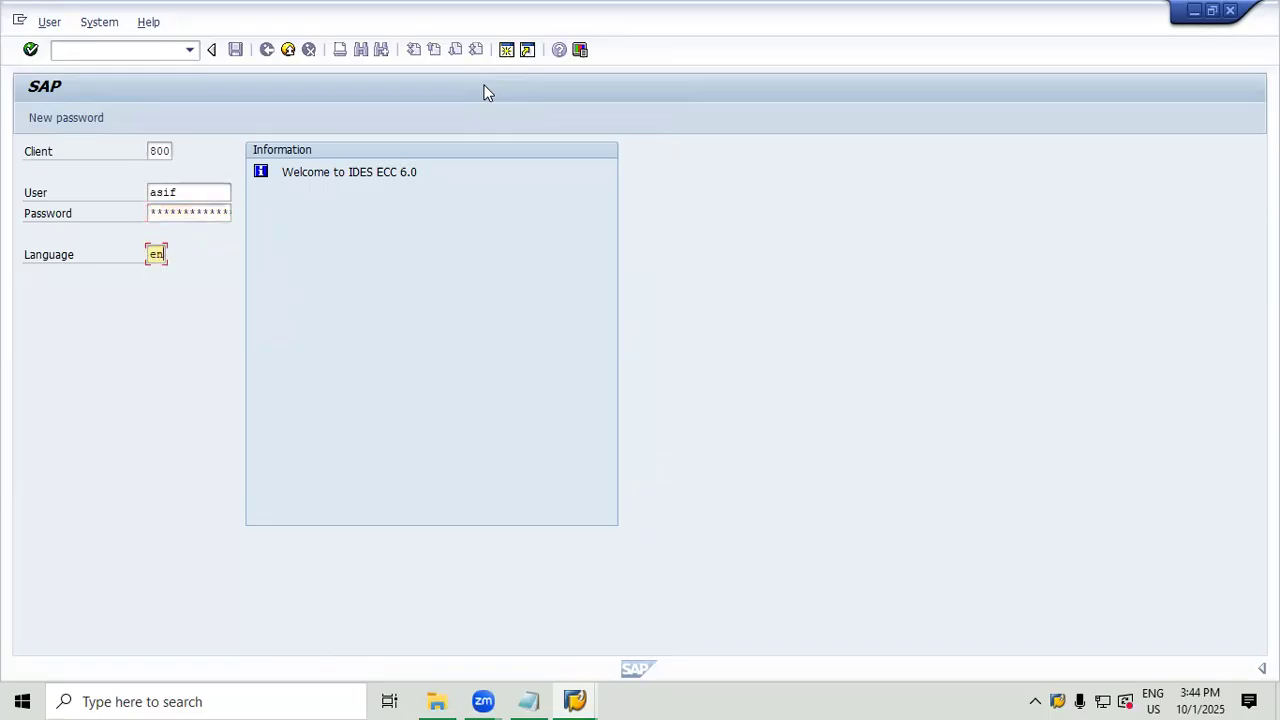
key("Return")
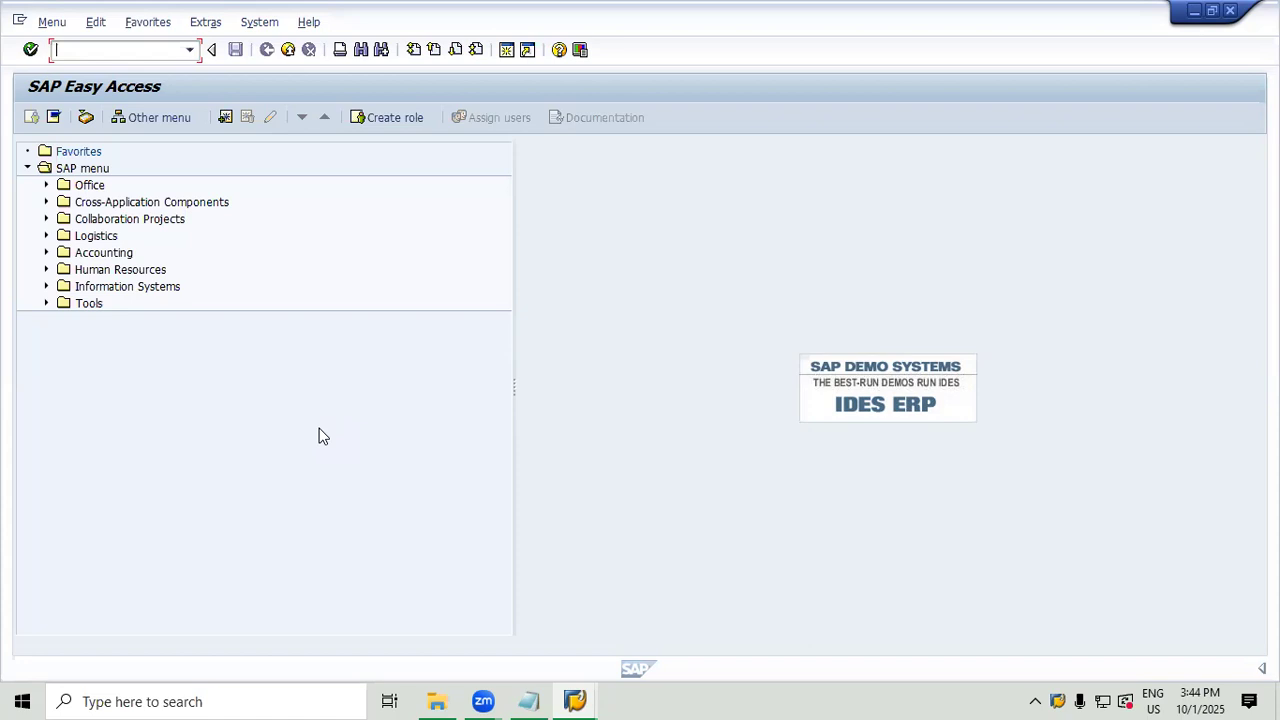
Start transaction ME21N from the SAP Easy Access screen.
left_click(319, 436)
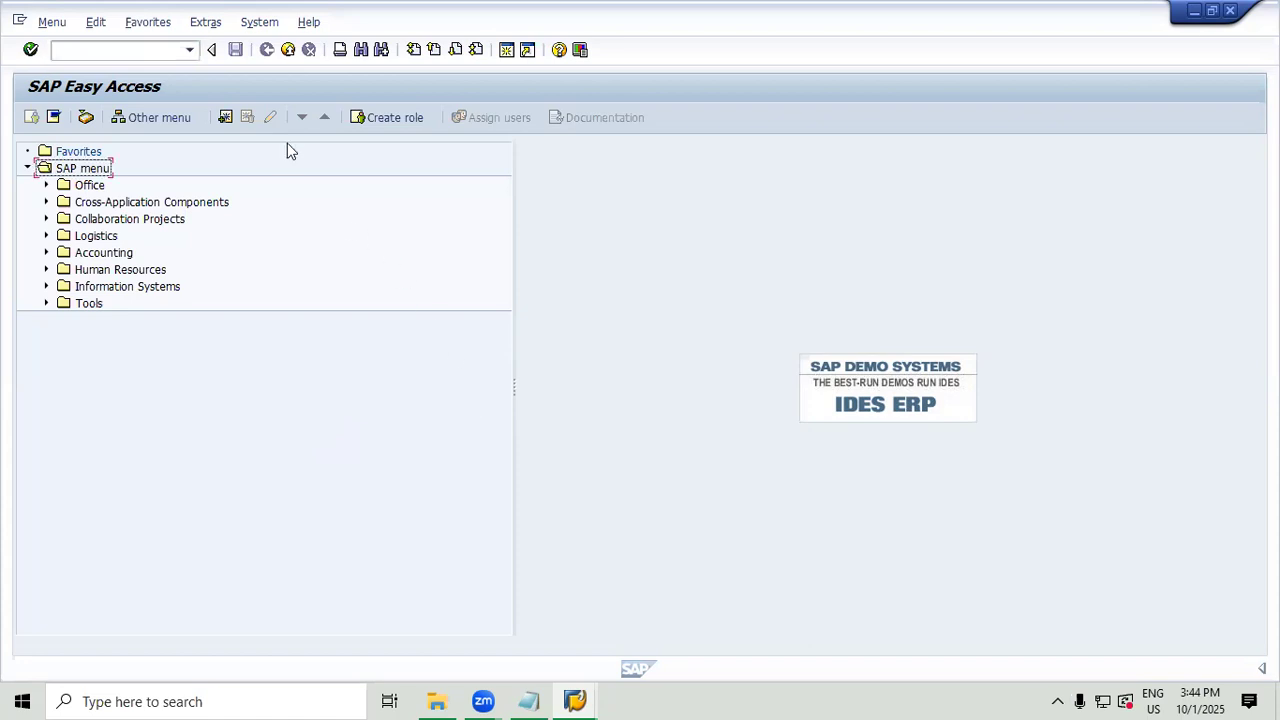
left_click(143, 46)
type("me2")
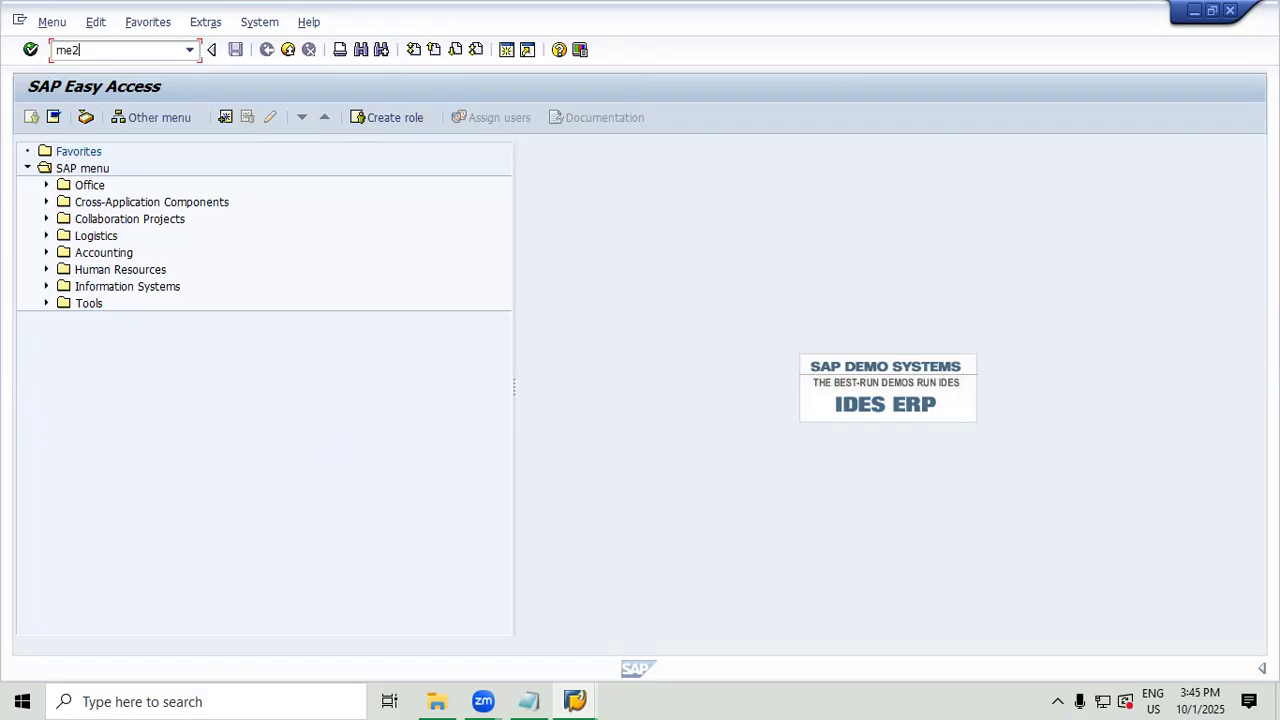
type("1n")
key("Return")
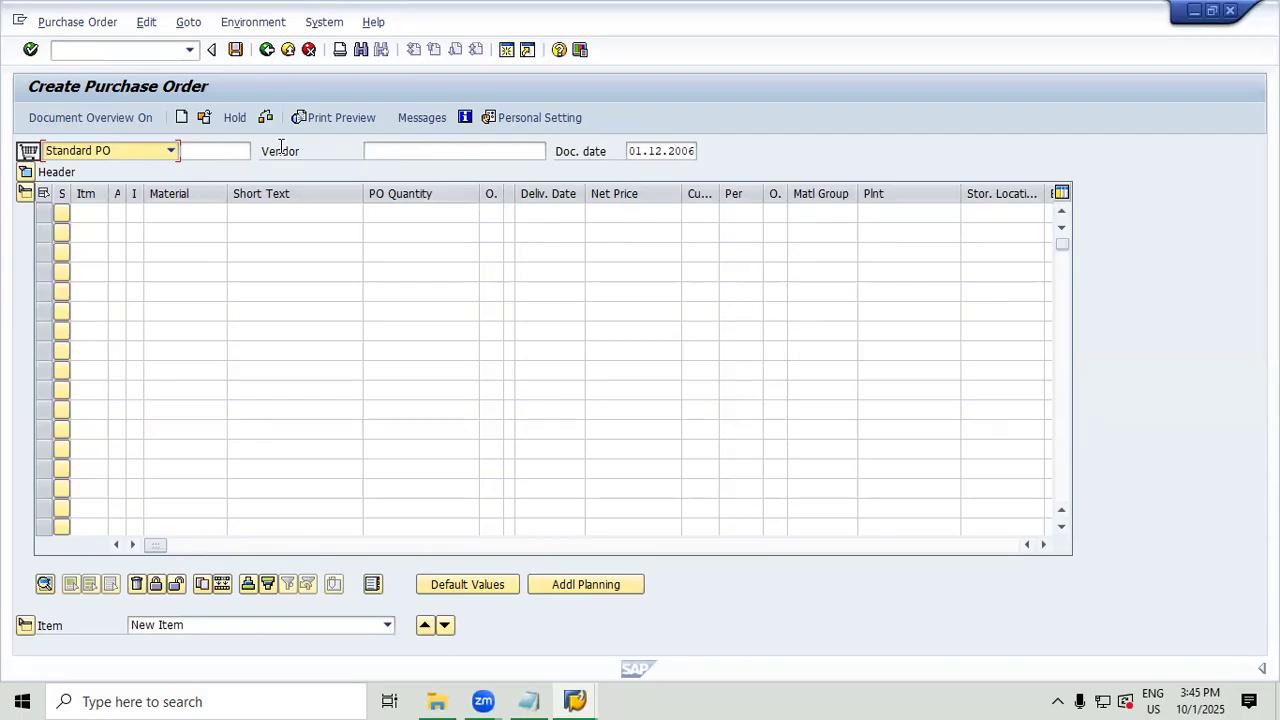
Look up the vendor code in the notes and set the purchase order's vendor to 1000.
left_click(368, 152)
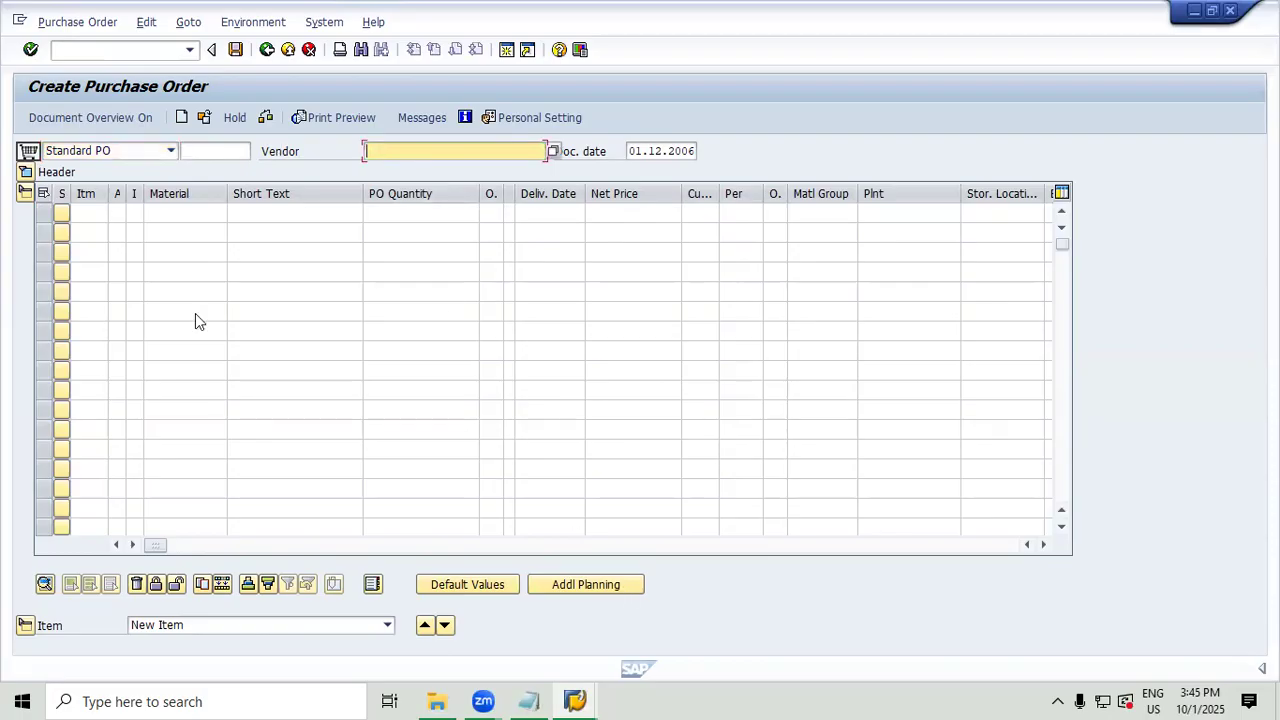
key("alt+Tab")
left_click_drag(238, 208, 296, 208)
key("alt+Tab")
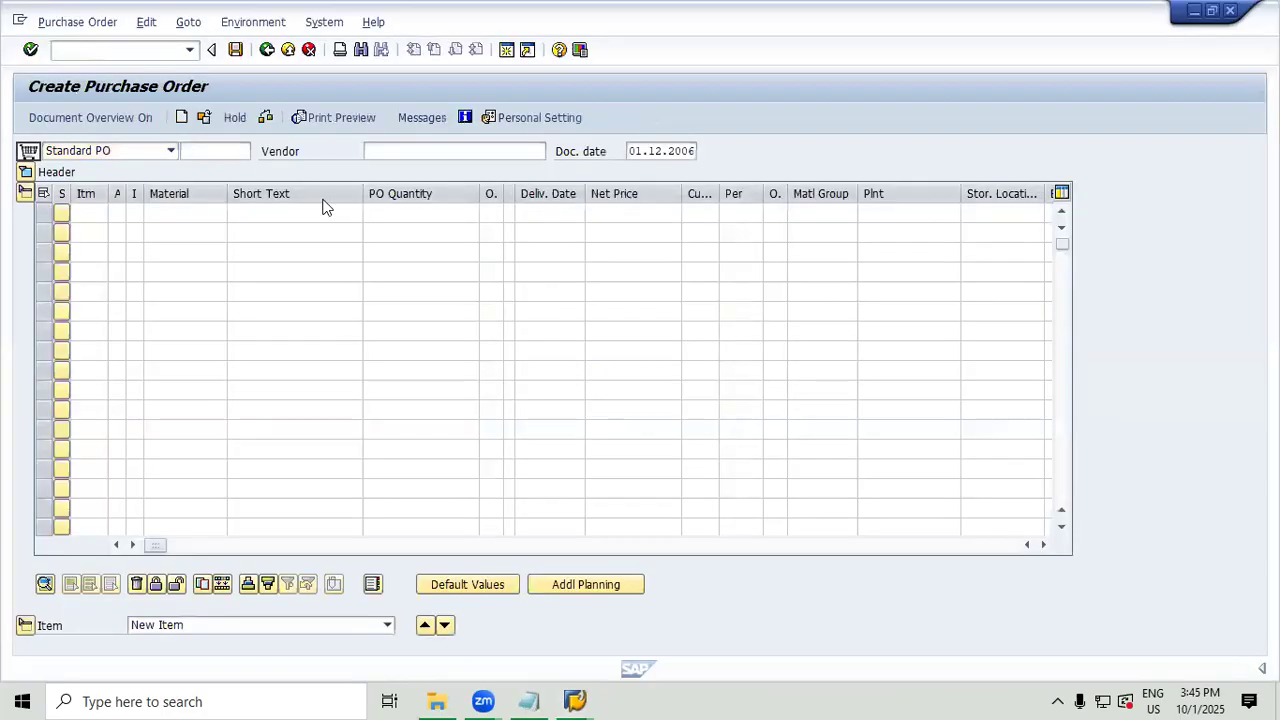
left_click(372, 153)
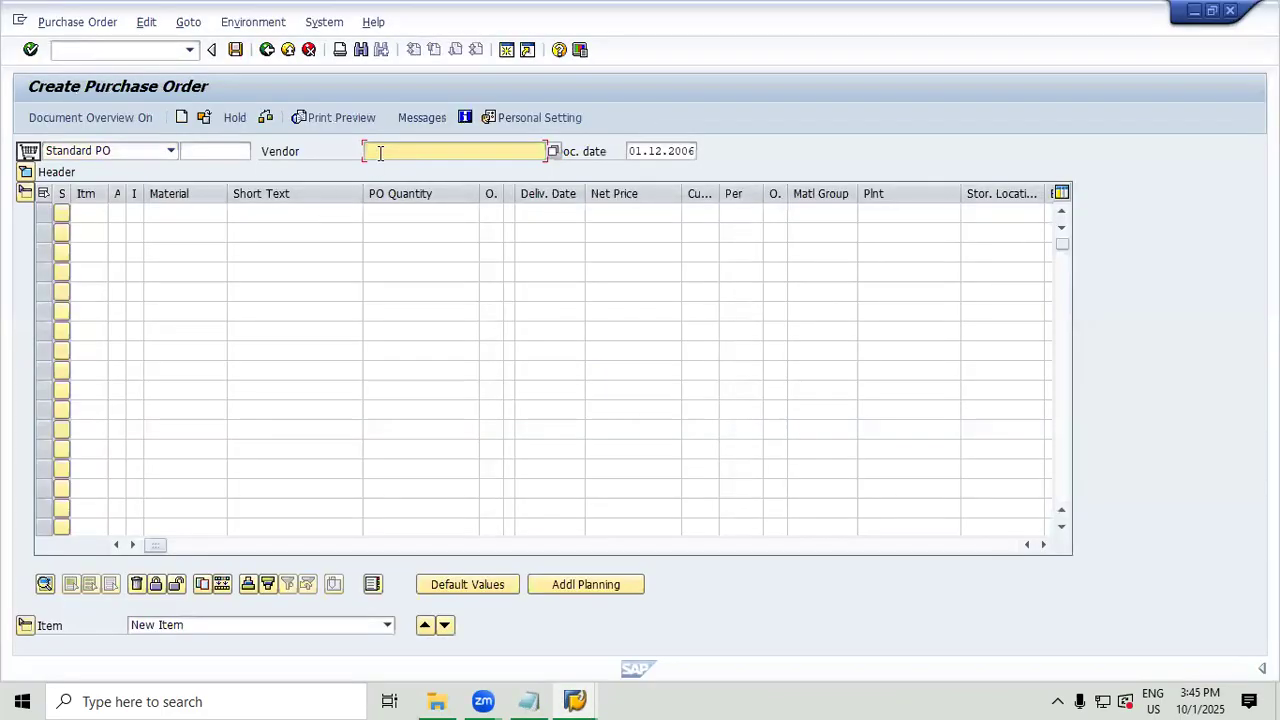
type("1000")
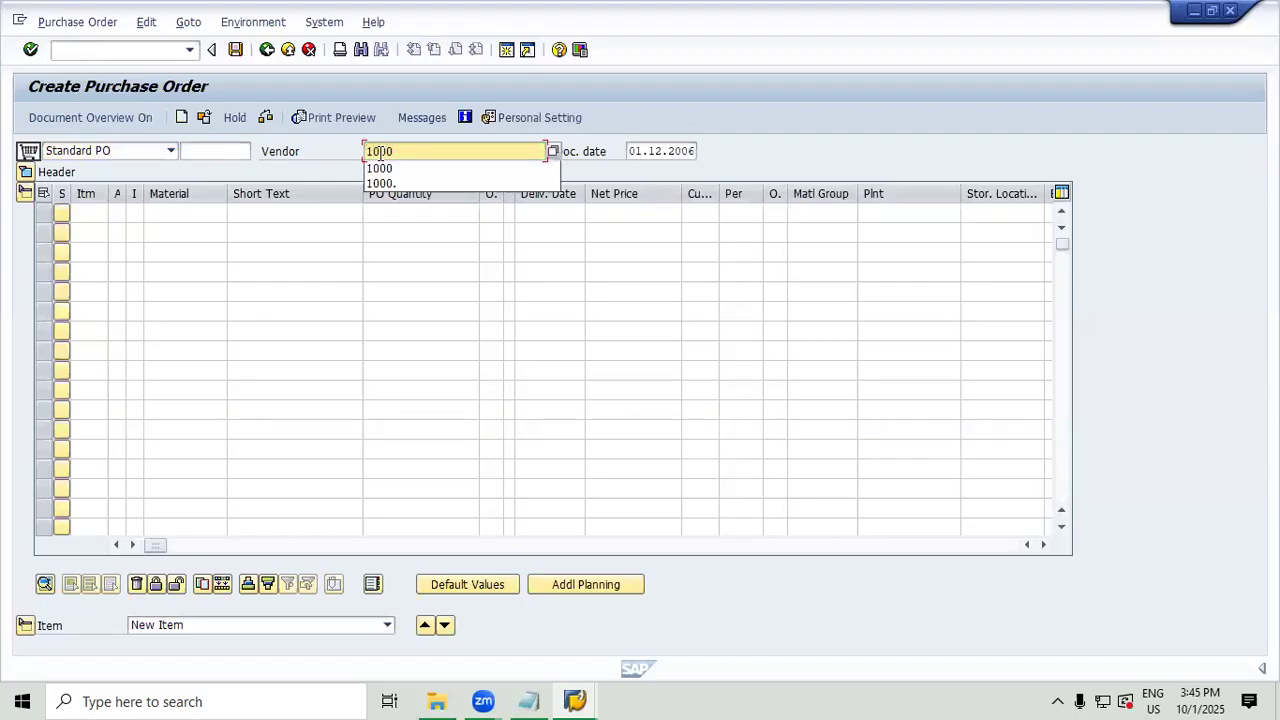
key("Return")
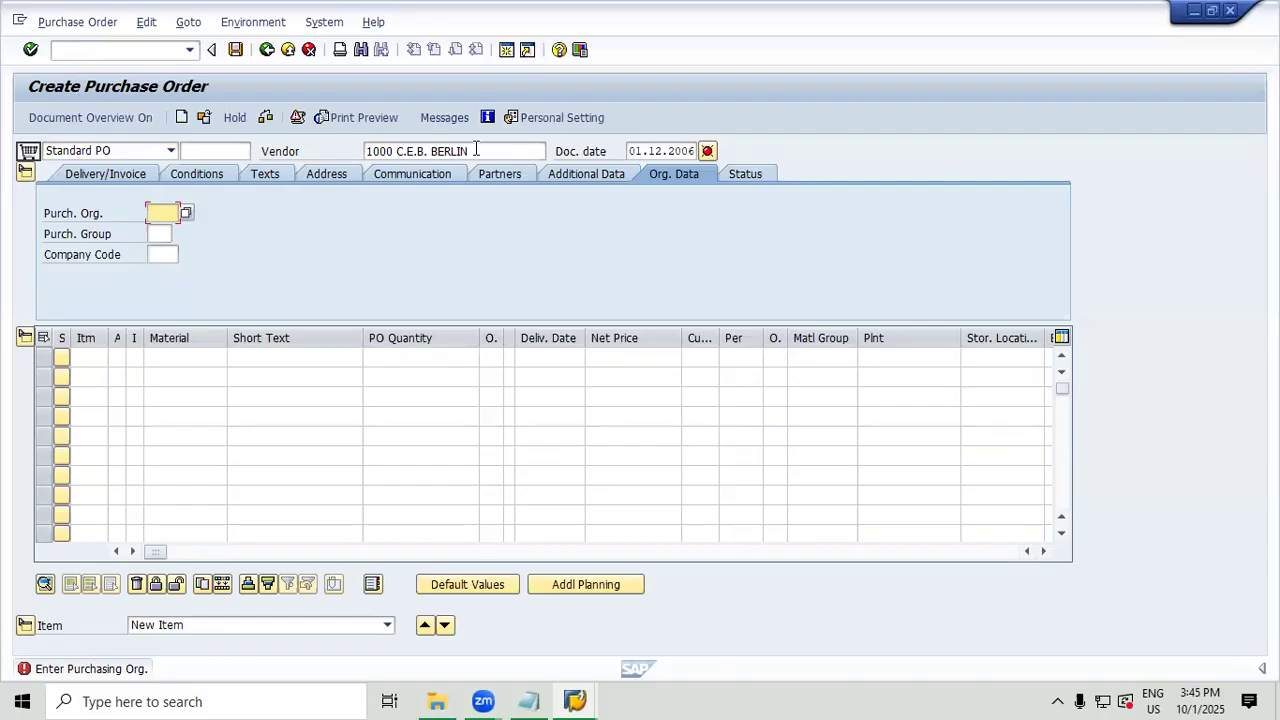
Fill in the organizational data with purchasing organization 1000, purchasing group 001 and company code 1000.
type("1000")
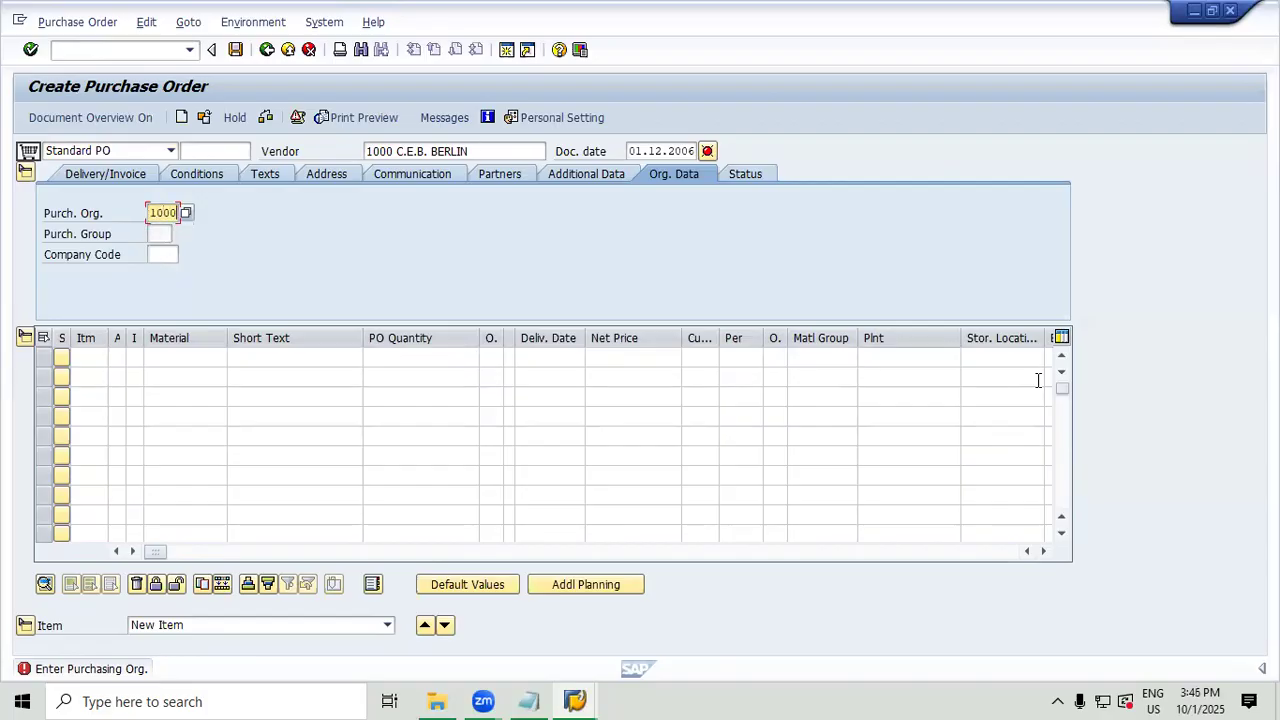
key("Tab")
type("001")
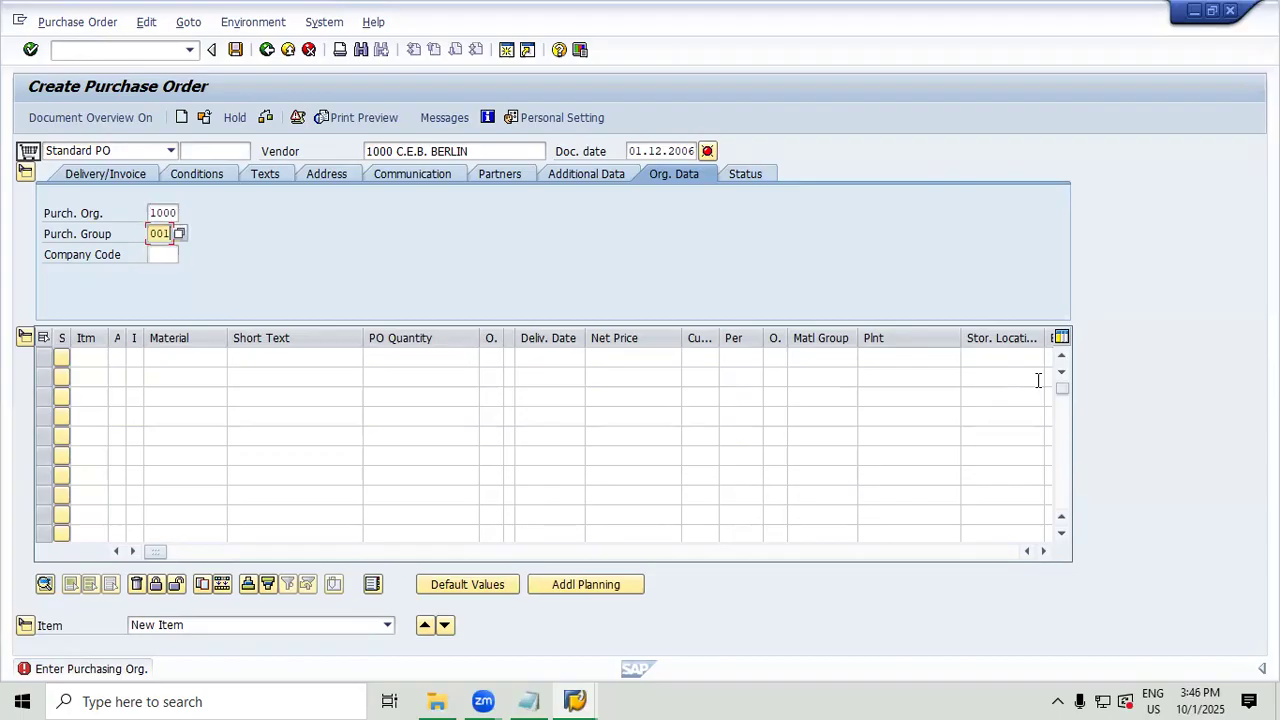
key("Tab")
type("1000")
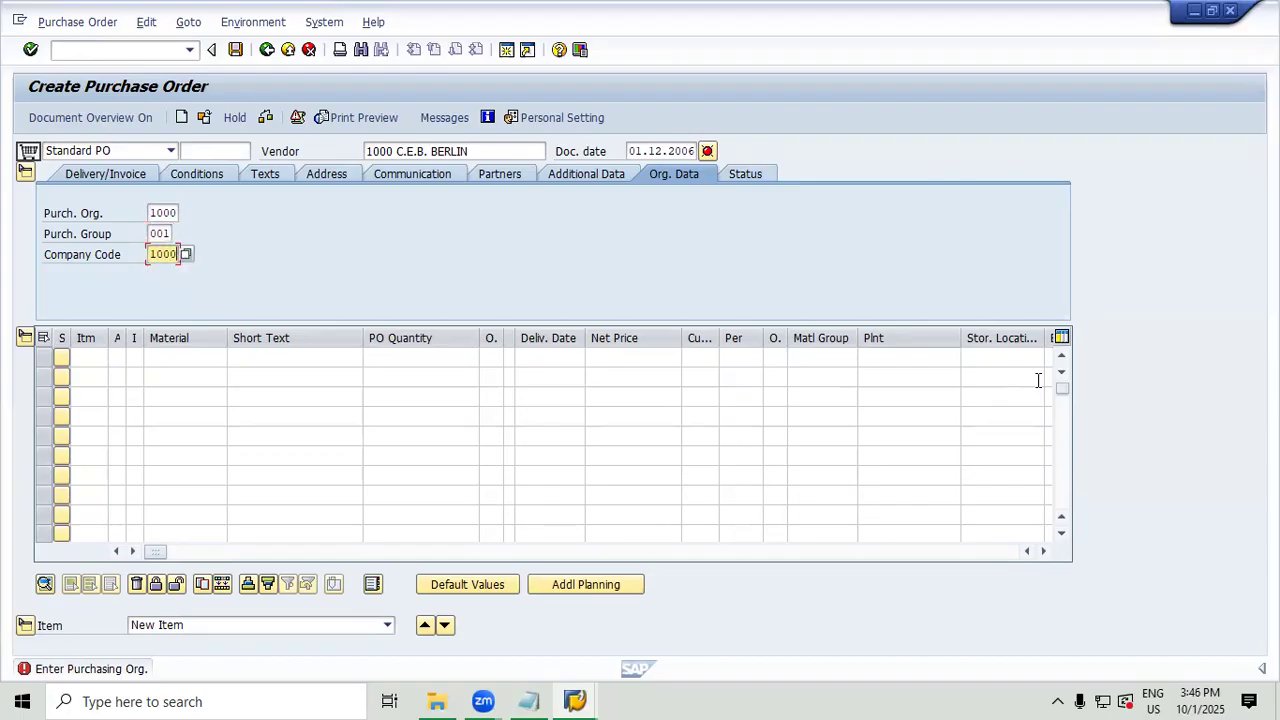
Check the purchasing organization, purchasing group and company code against the notes, and apply the organizational data to the order.
key("alt+Tab")
left_click_drag(398, 245, 568, 258)
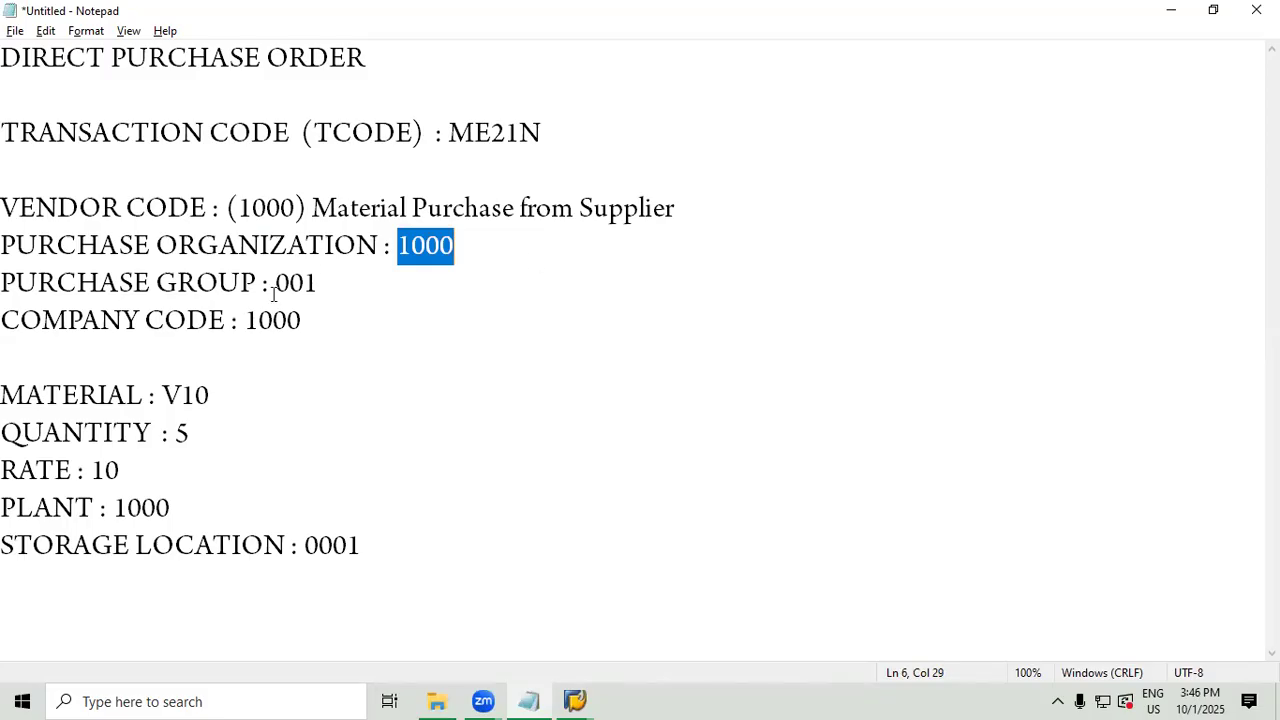
left_click_drag(277, 284, 380, 298)
left_click_drag(246, 320, 367, 326)
key("alt+Tab")
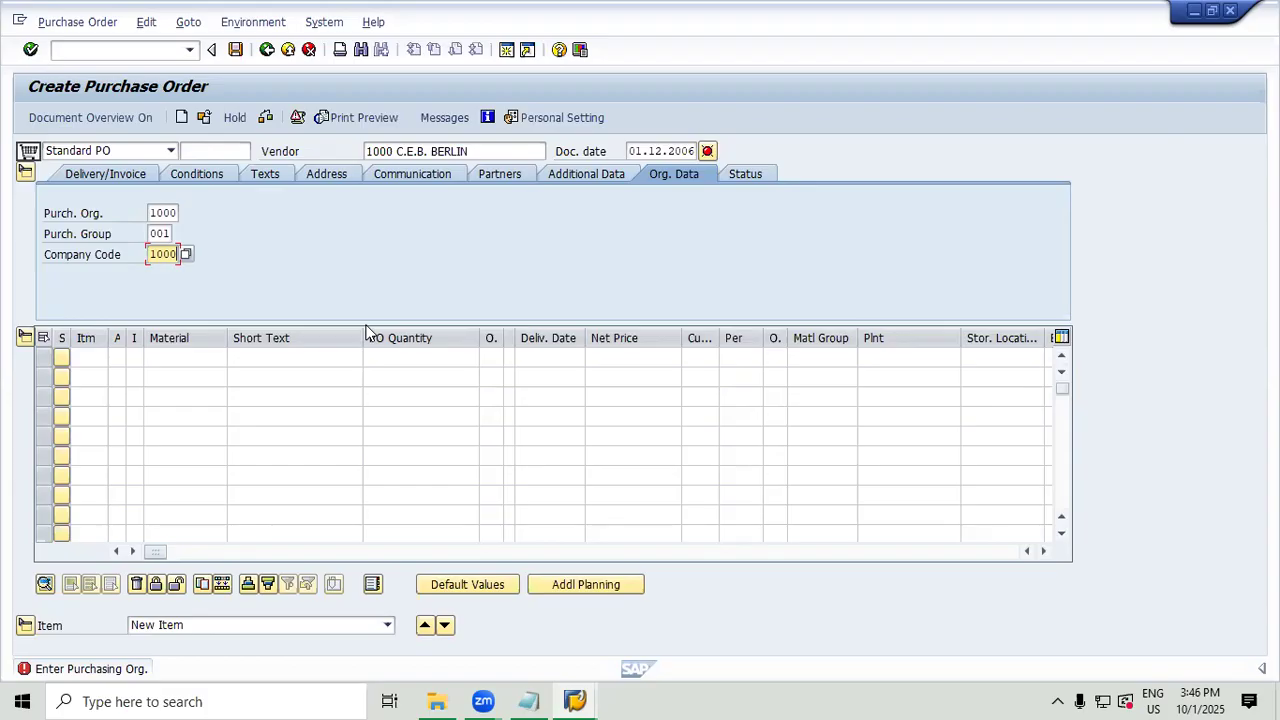
key("Return")
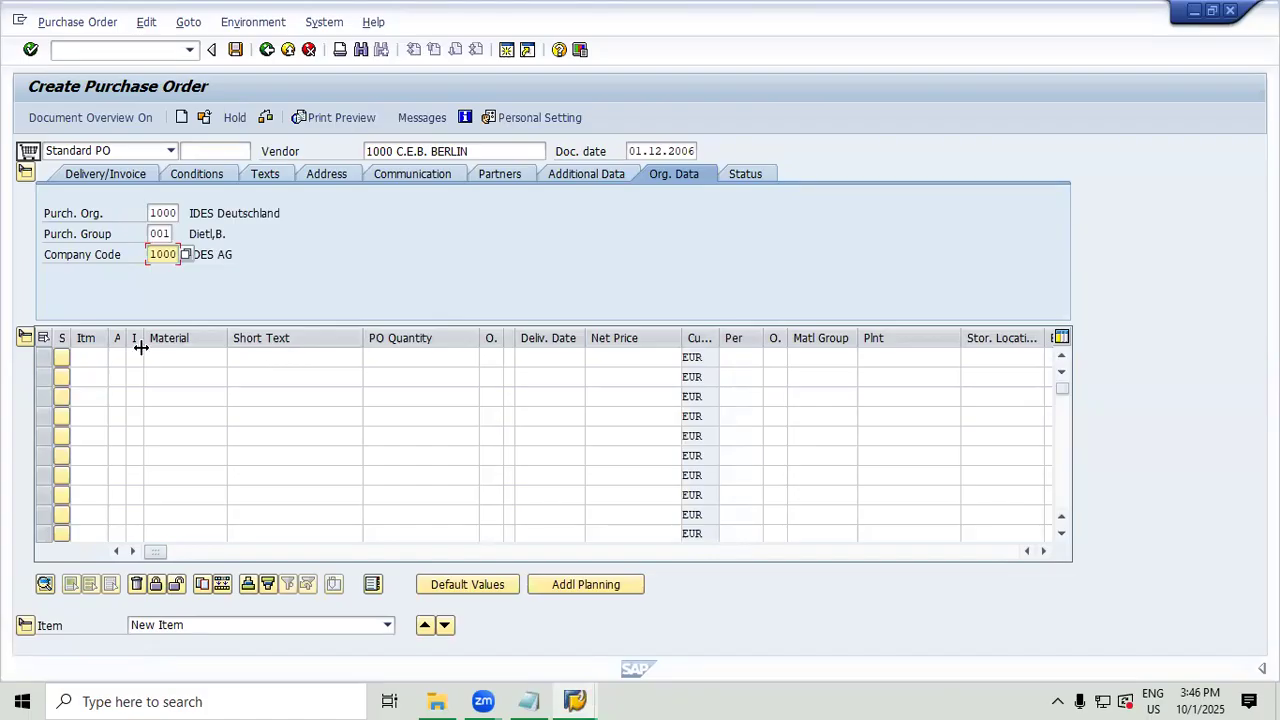
Enter material V10 in the first item row of the purchase order.
left_click(180, 357)
type("v10")
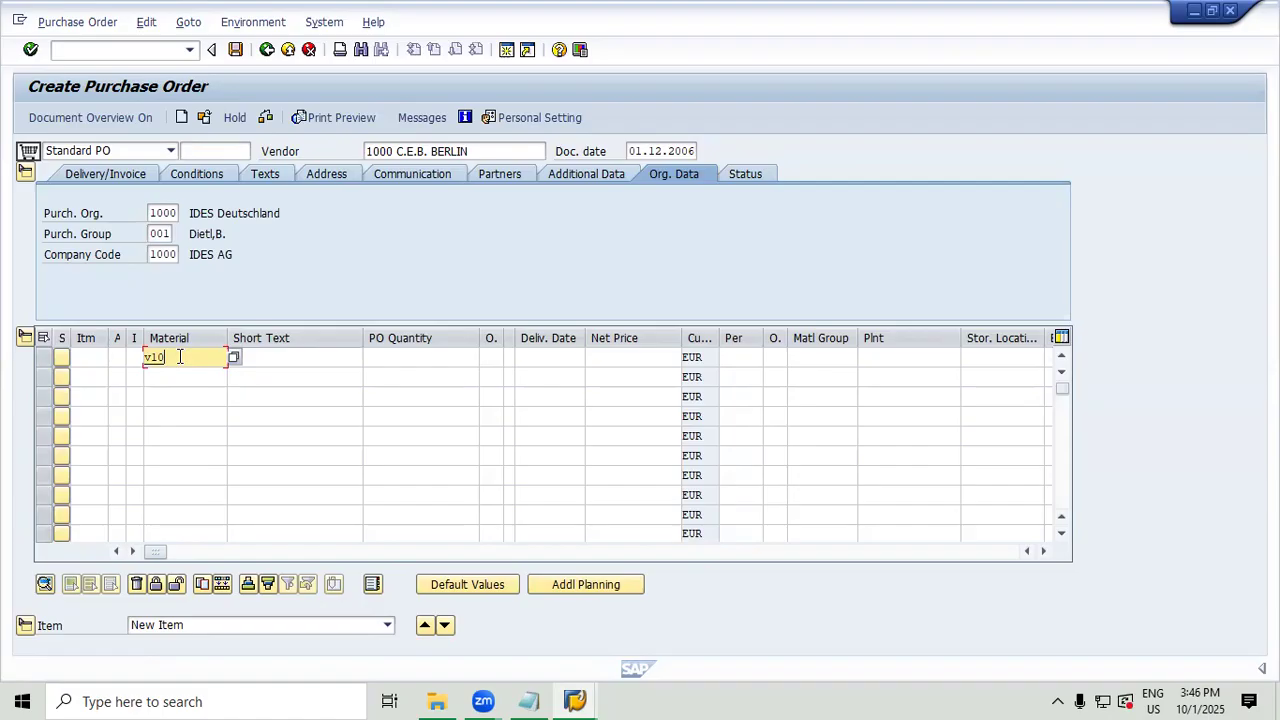
key("Return")
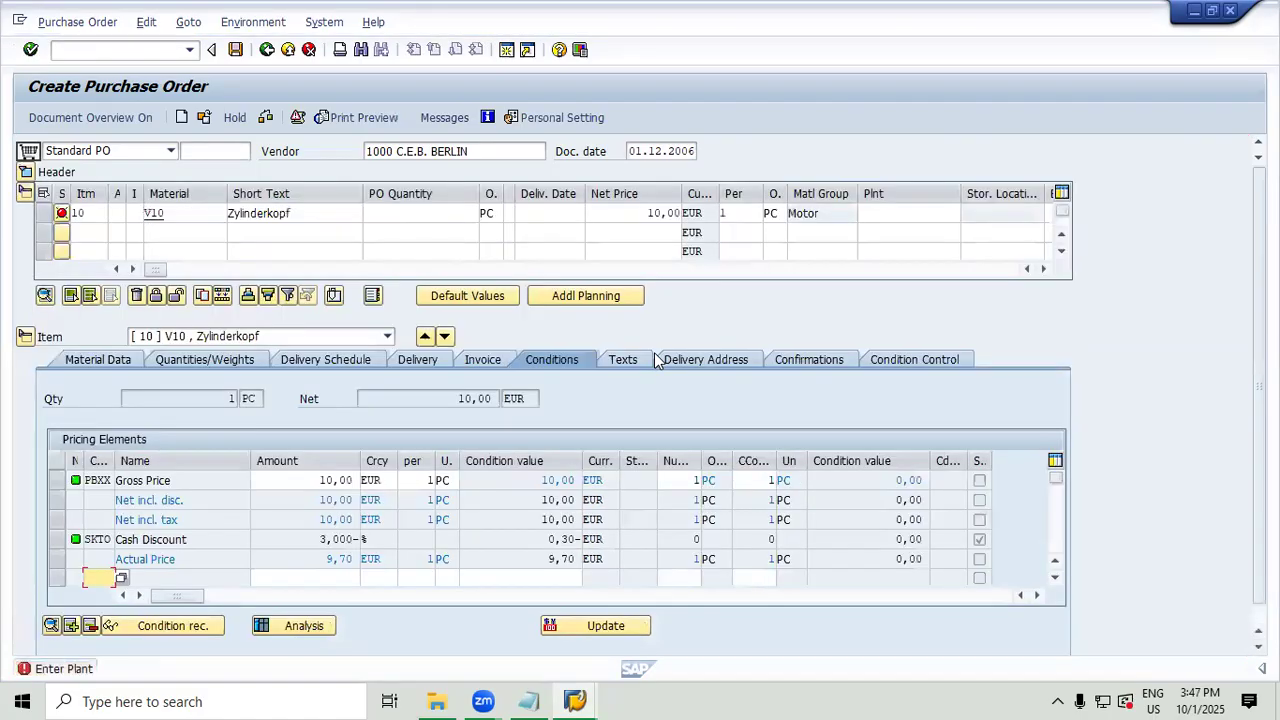
Set the V10 item's PO quantity to 5 and its plant to 1000.
left_click(676, 213)
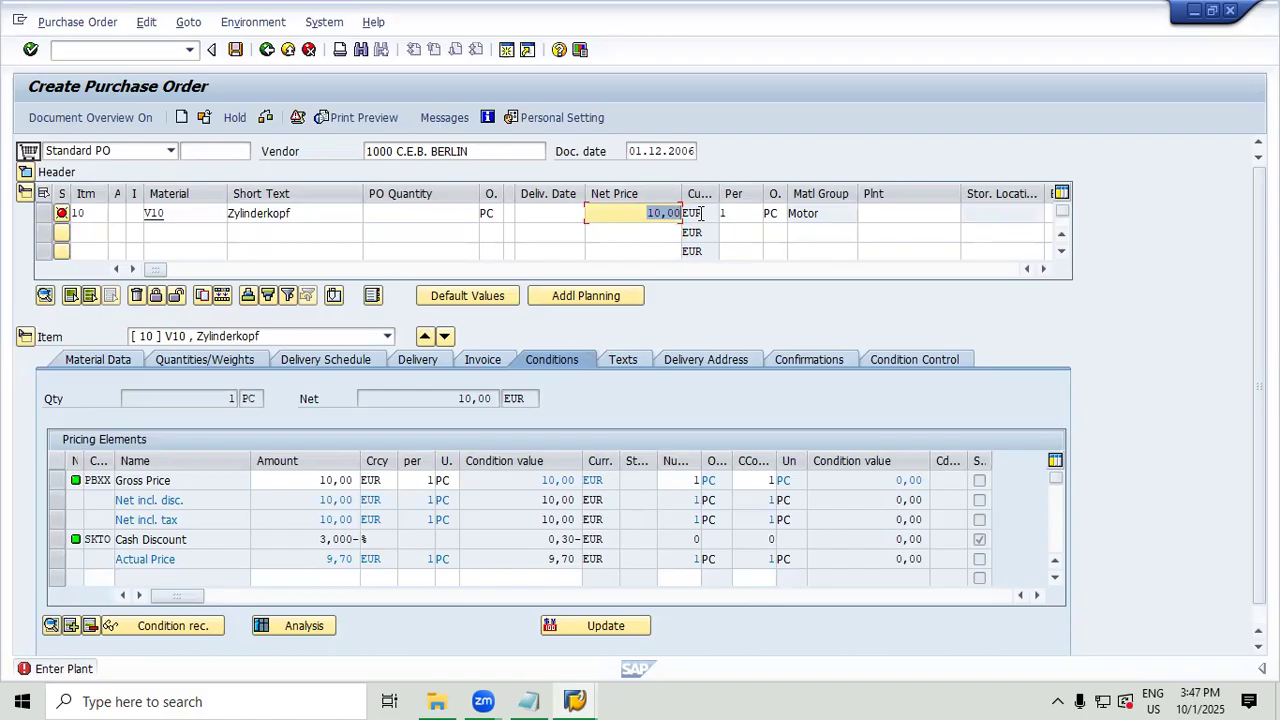
left_click(429, 214)
type("5")
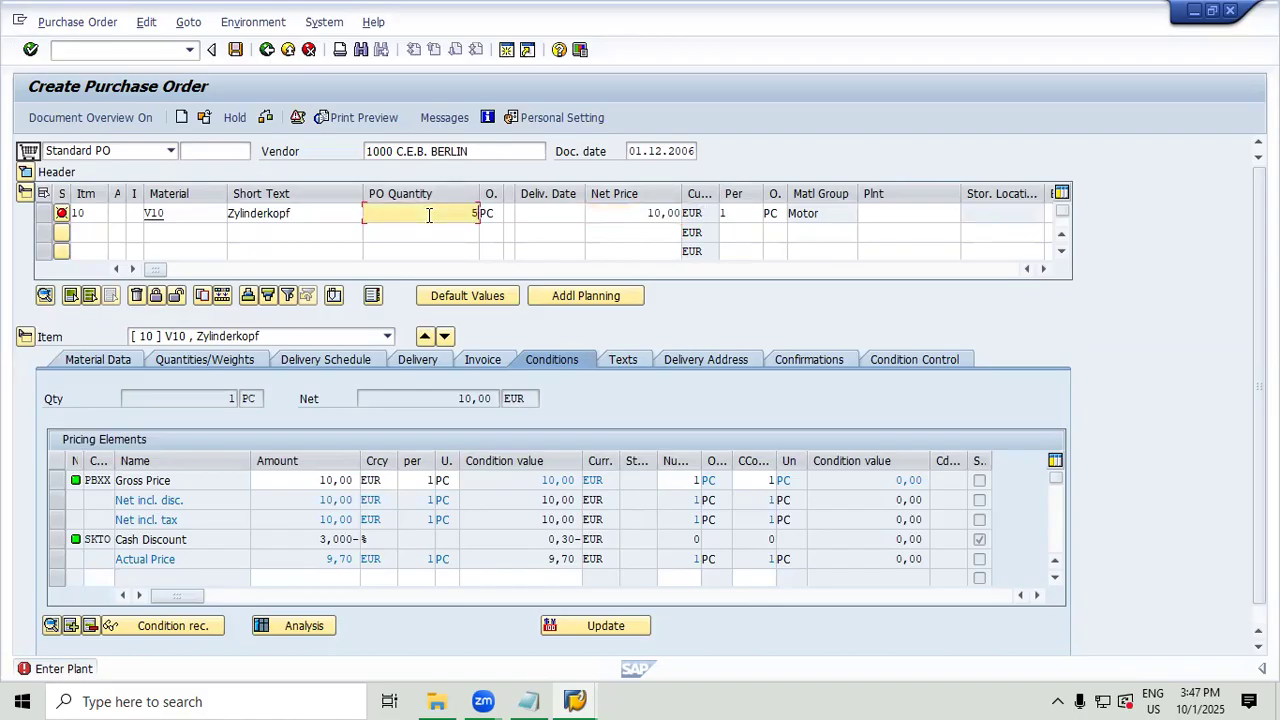
left_click(940, 213)
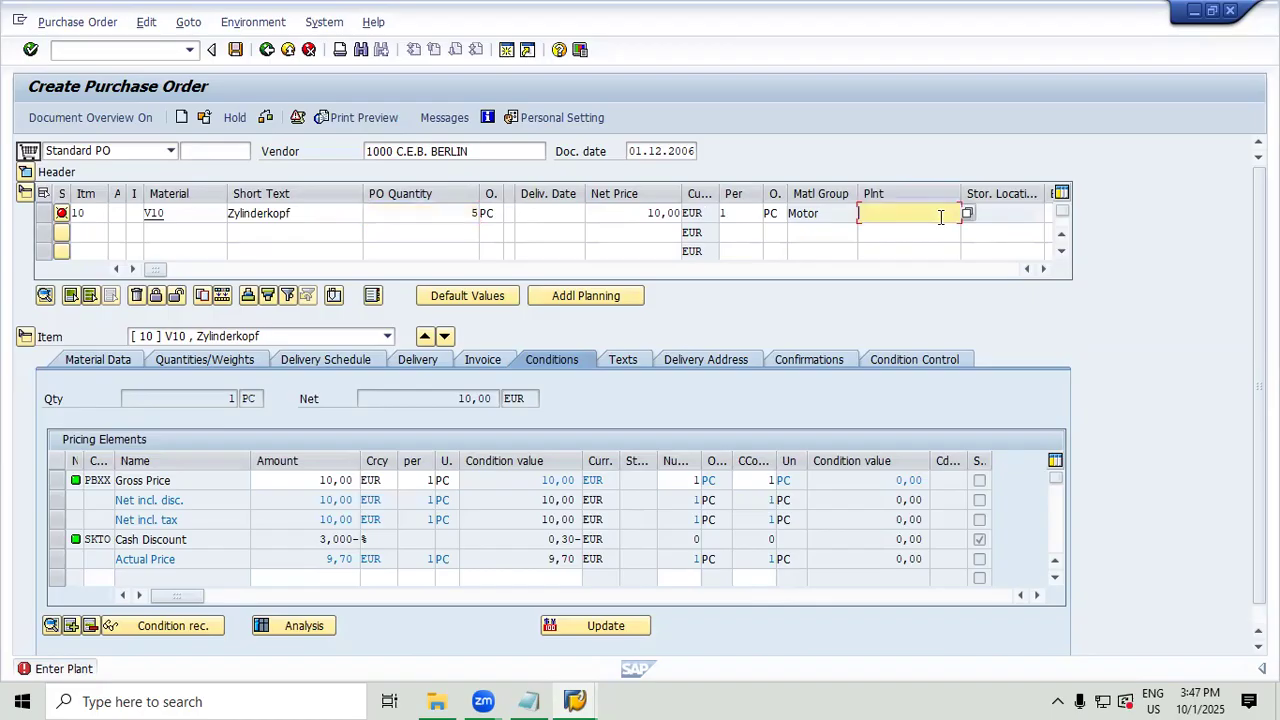
type("1000")
key("Return")
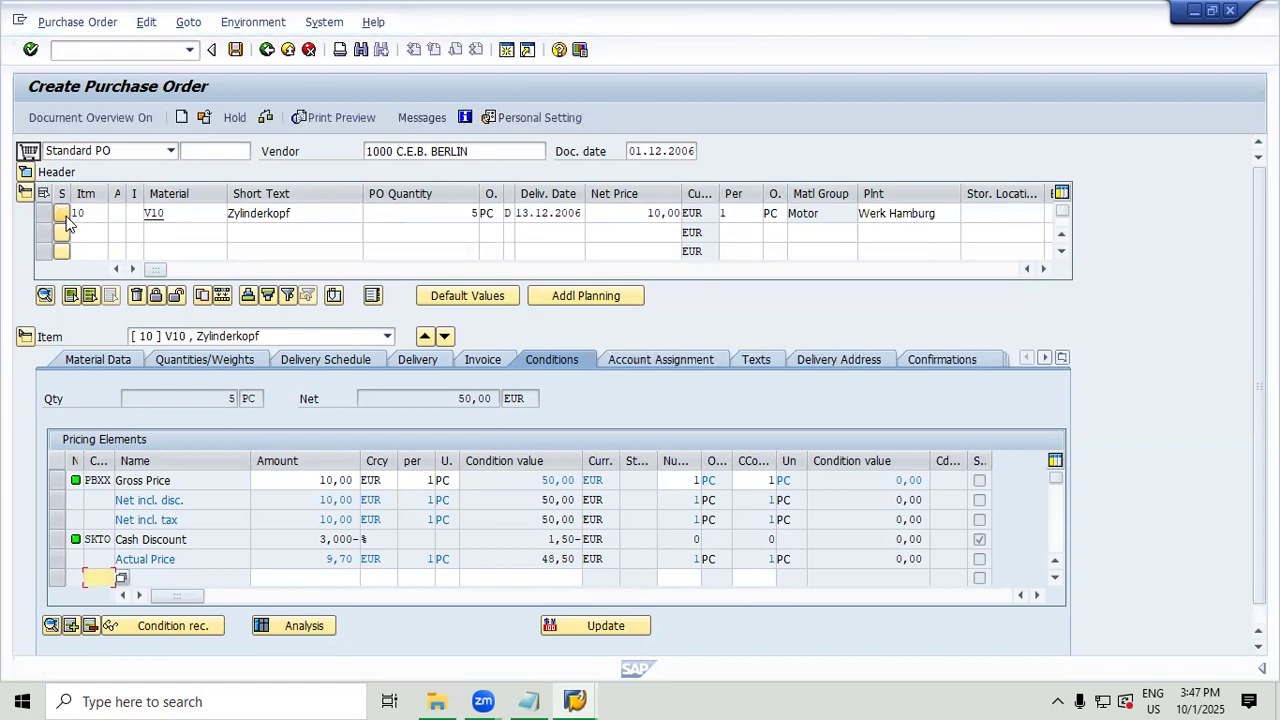
Set the V10 item's storage location to 0001.
left_click(1000, 217)
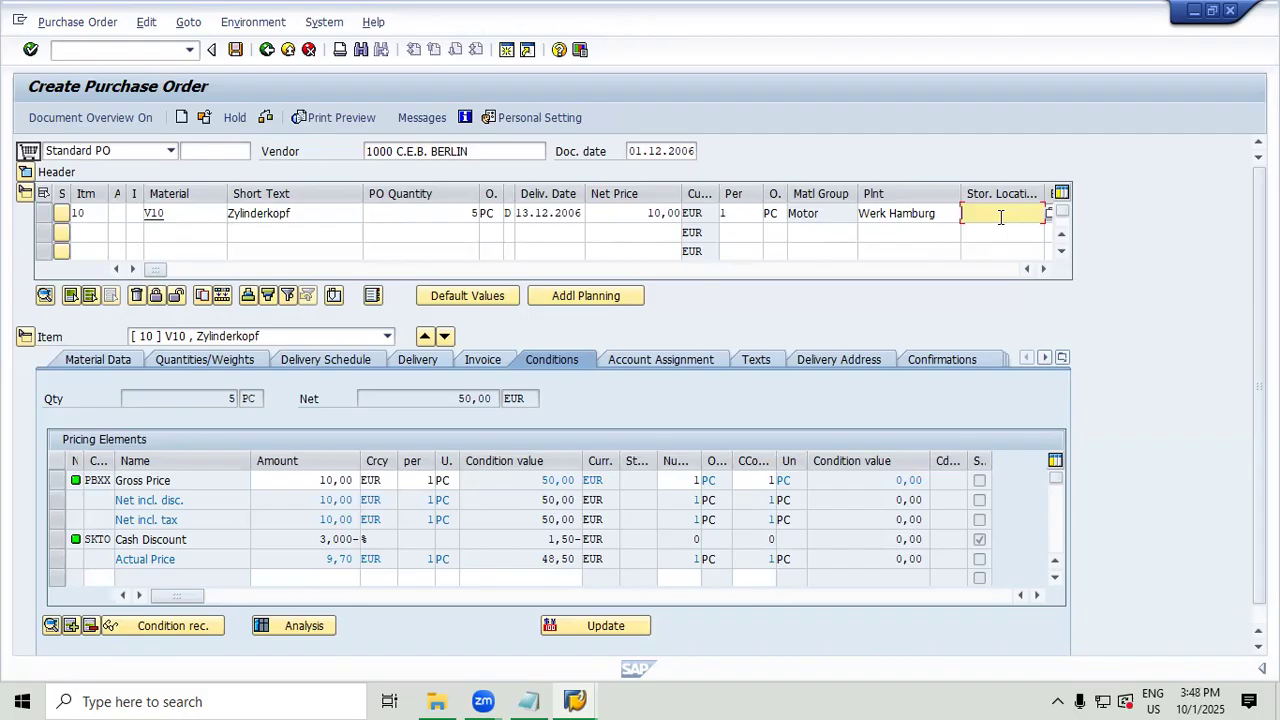
type("0001")
key("Return")
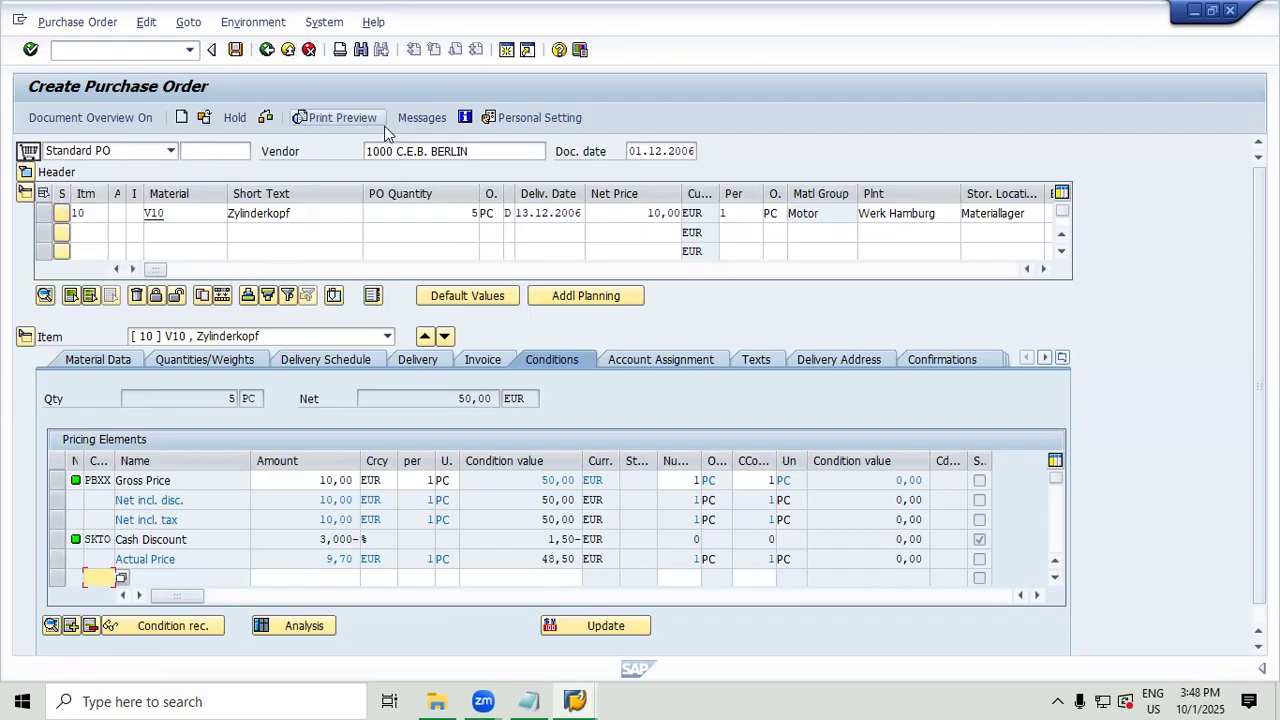
left_click(100, 24)
left_click(222, 20)
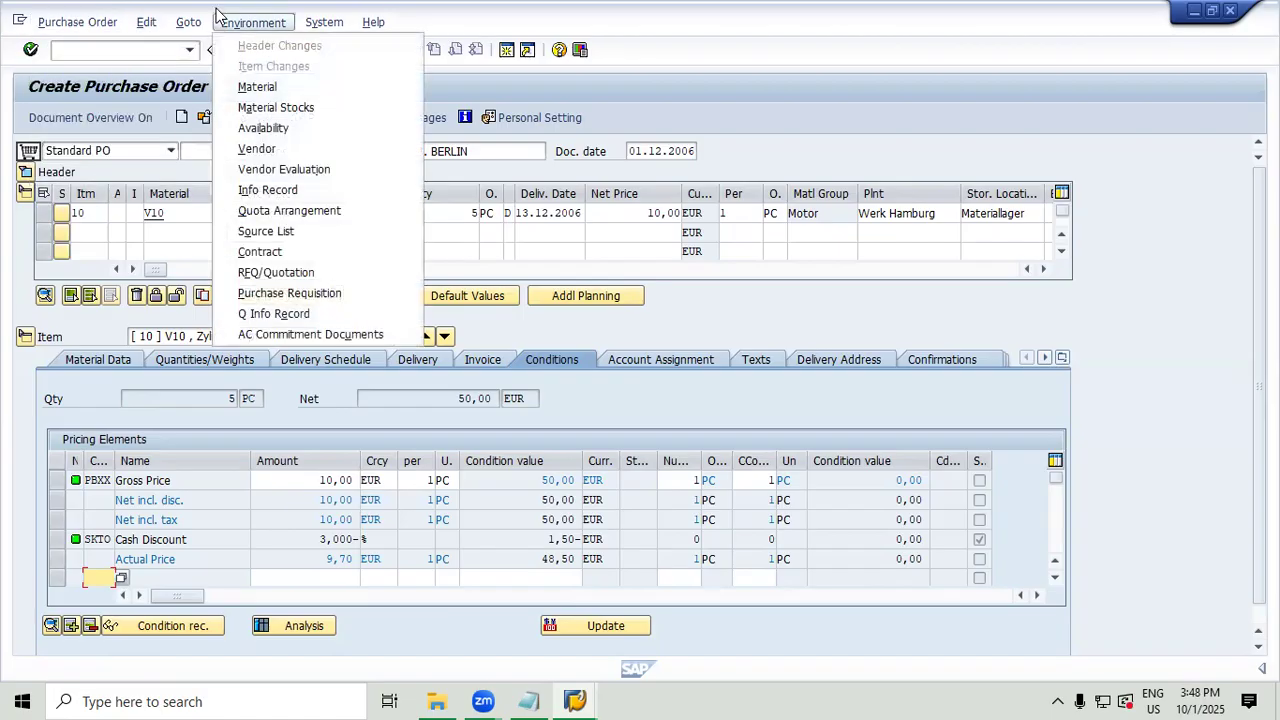
left_click(774, 112)
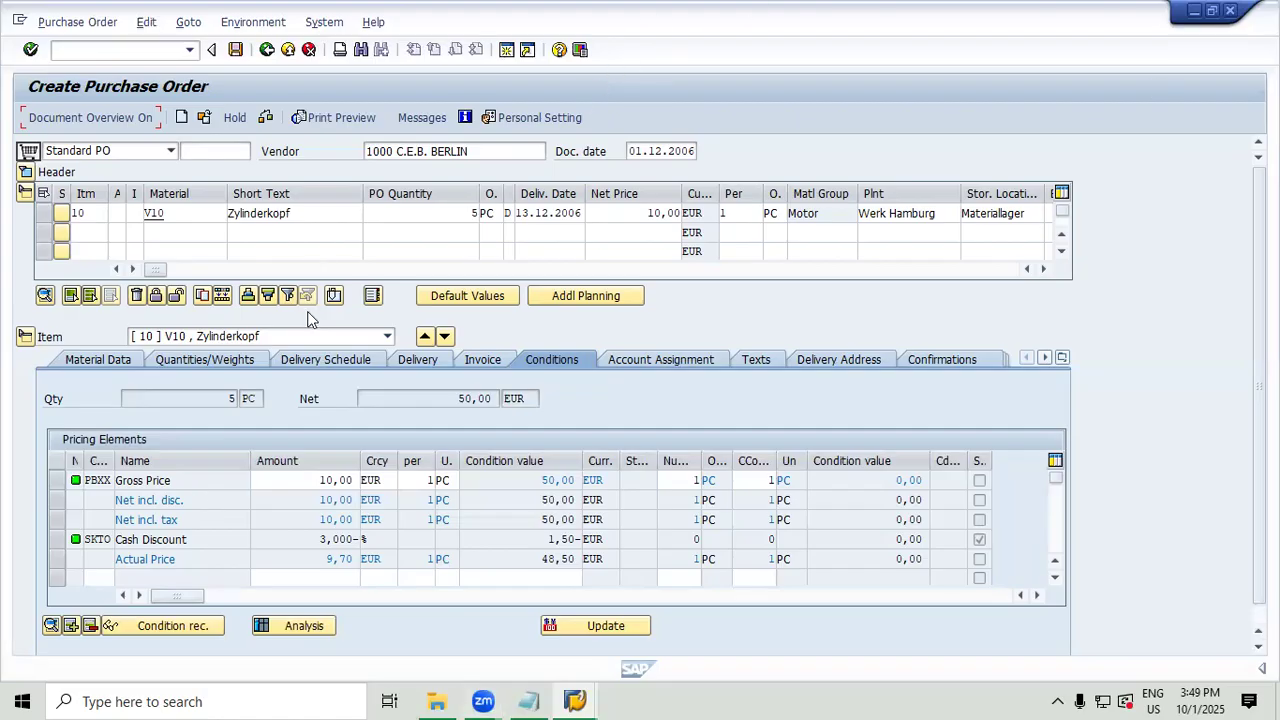
Save the purchase order and copy its number from the details of the creation message.
left_click(236, 54)
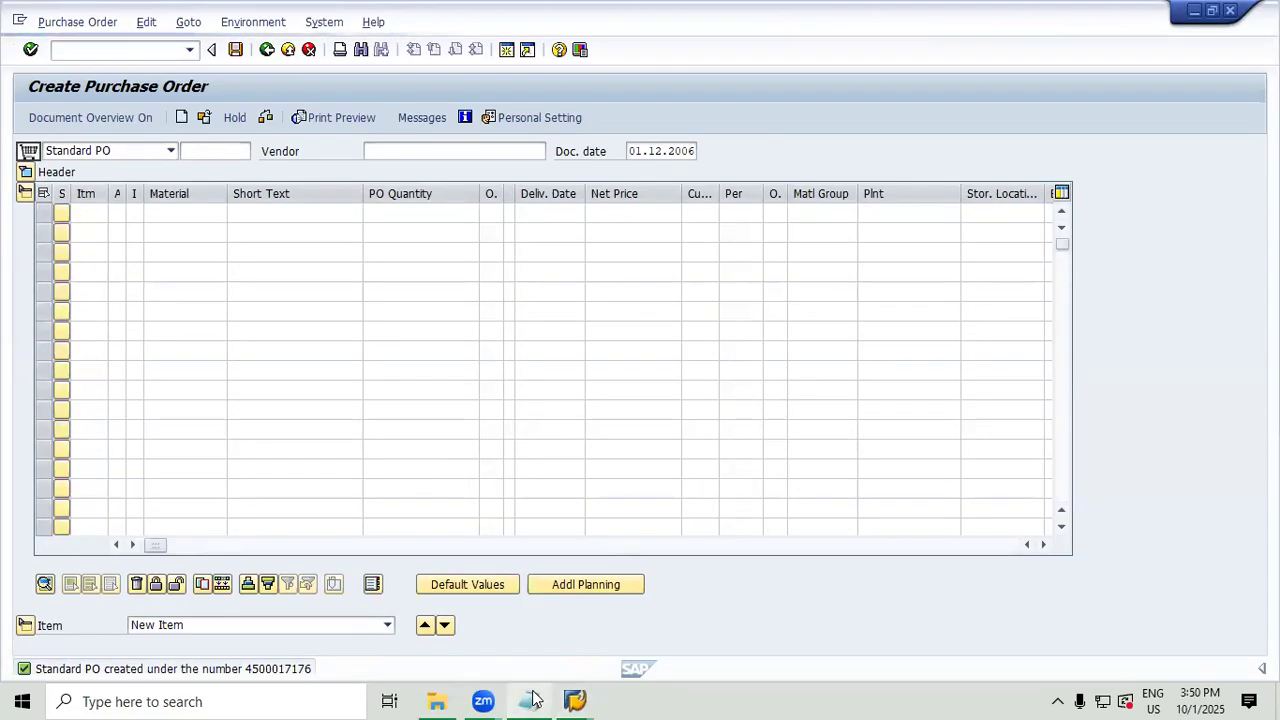
double_click(221, 678)
left_click_drag(127, 158, 8, 160)
key("ctrl+c")
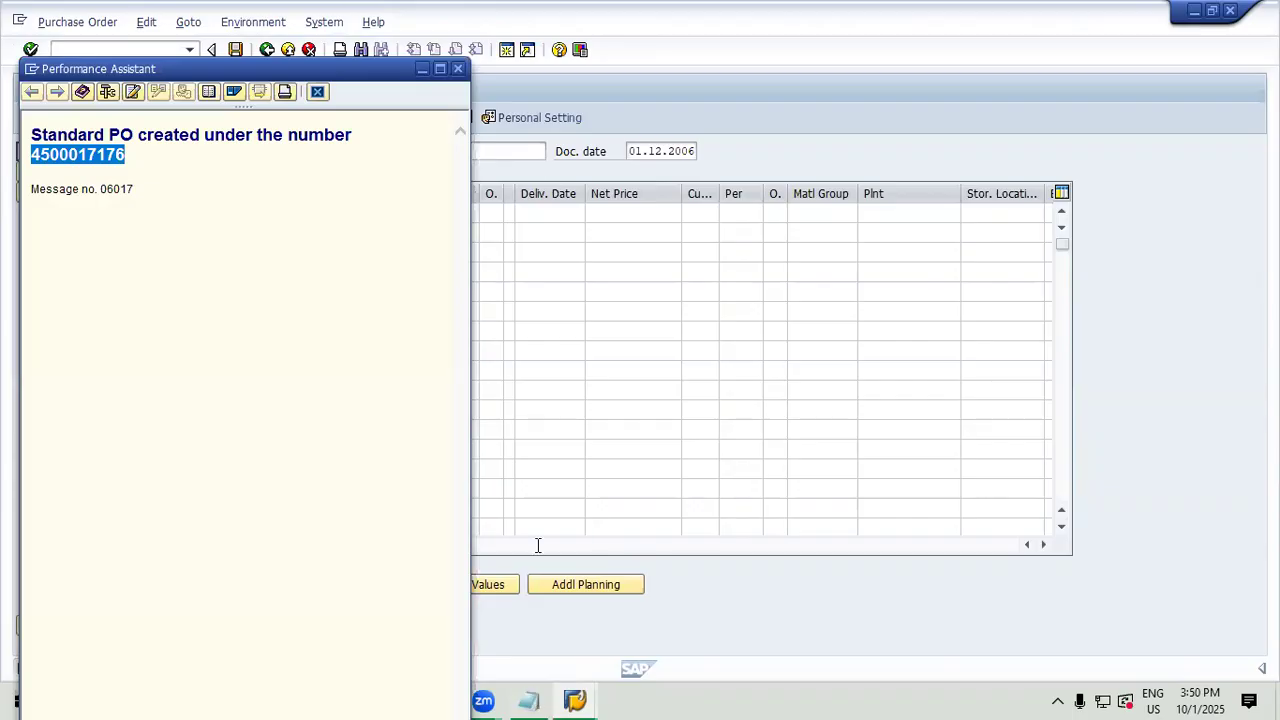
Paste the purchase order number into the notes below the storage location and add three new lines under it.
key("alt+Tab")
key("ctrl+v")
scroll(562, 532, "down", 1)
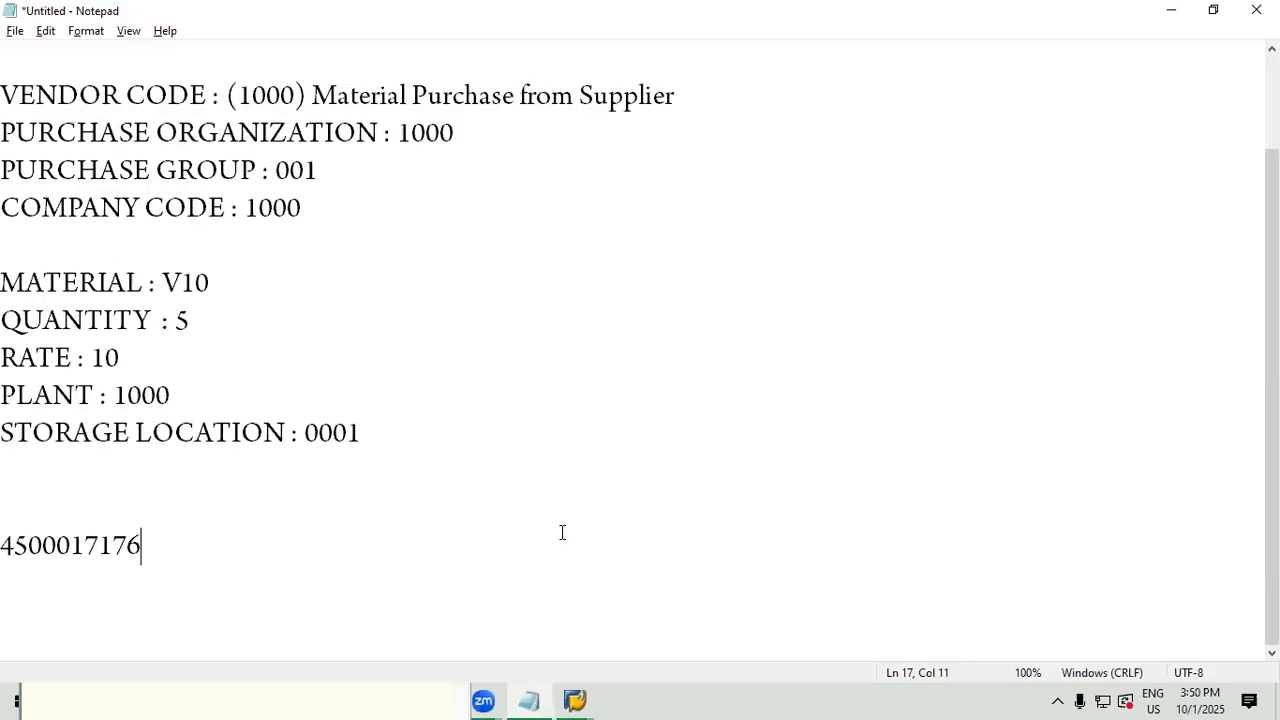
key("Return")
key("Return")
key("Return")
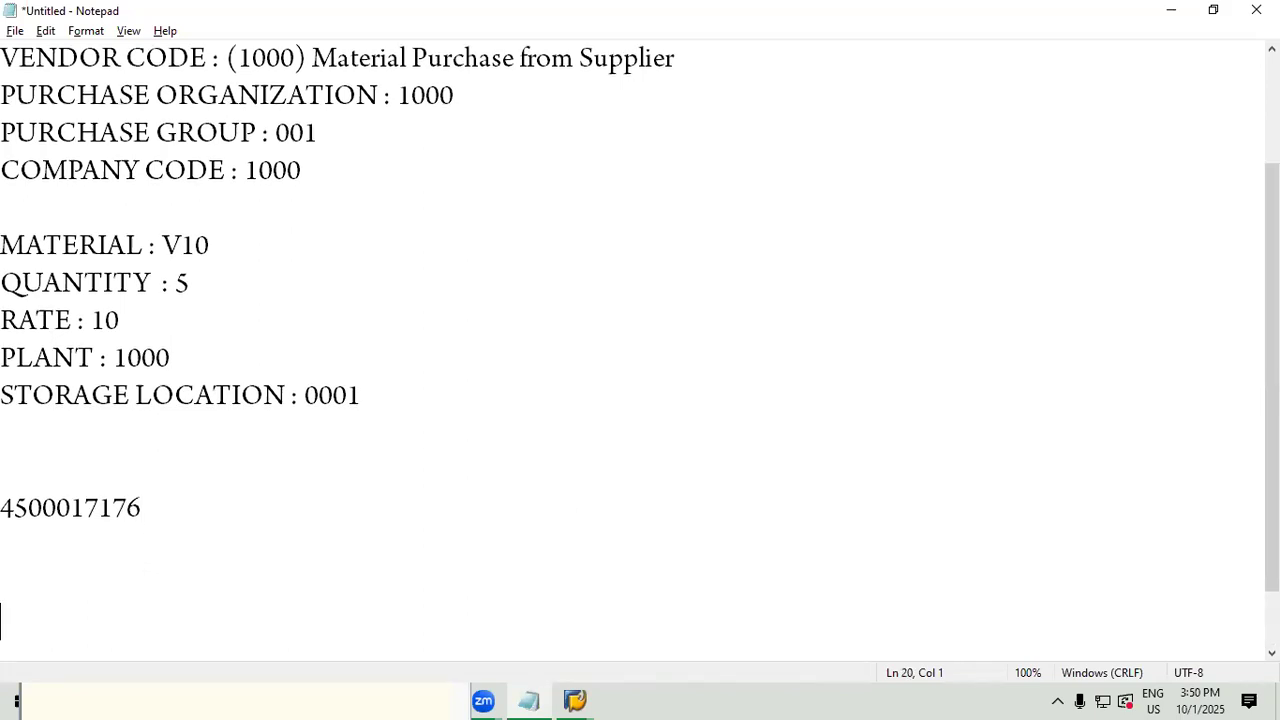
Return to SAP, dismiss the creation message's details and start a new standard purchase order for vendor 1000.
key("alt+Tab")
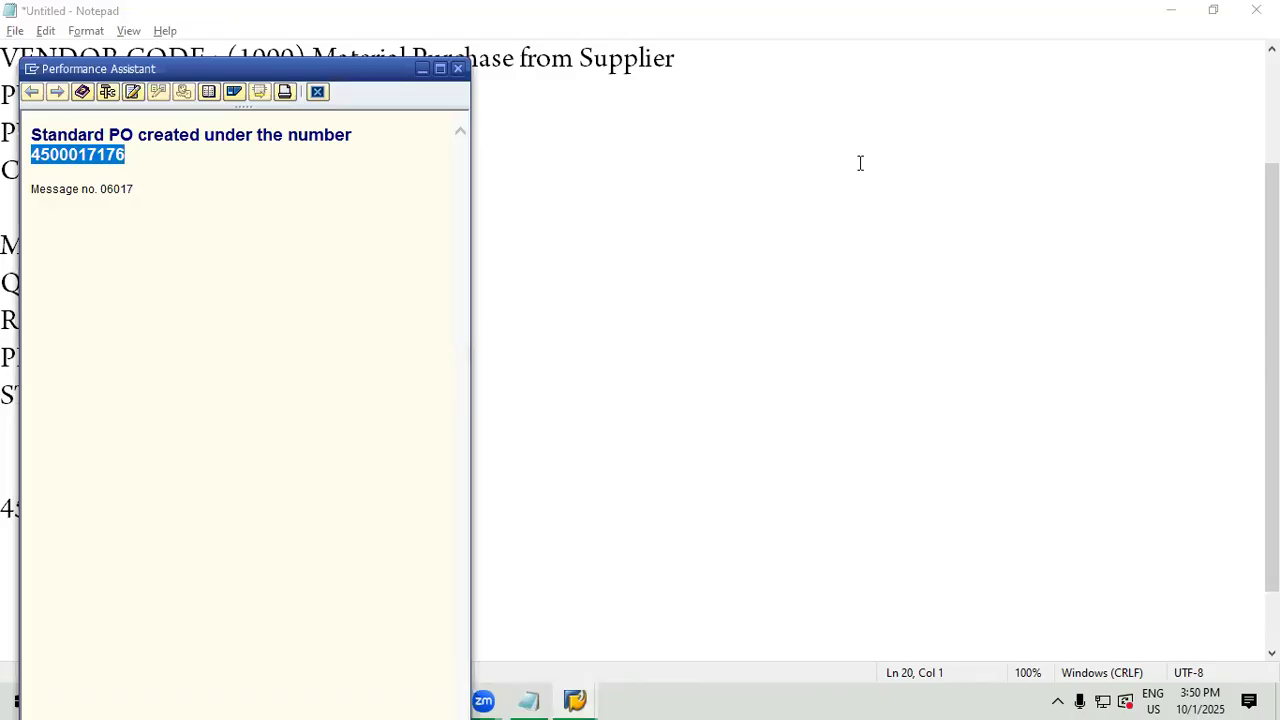
left_click(1168, 14)
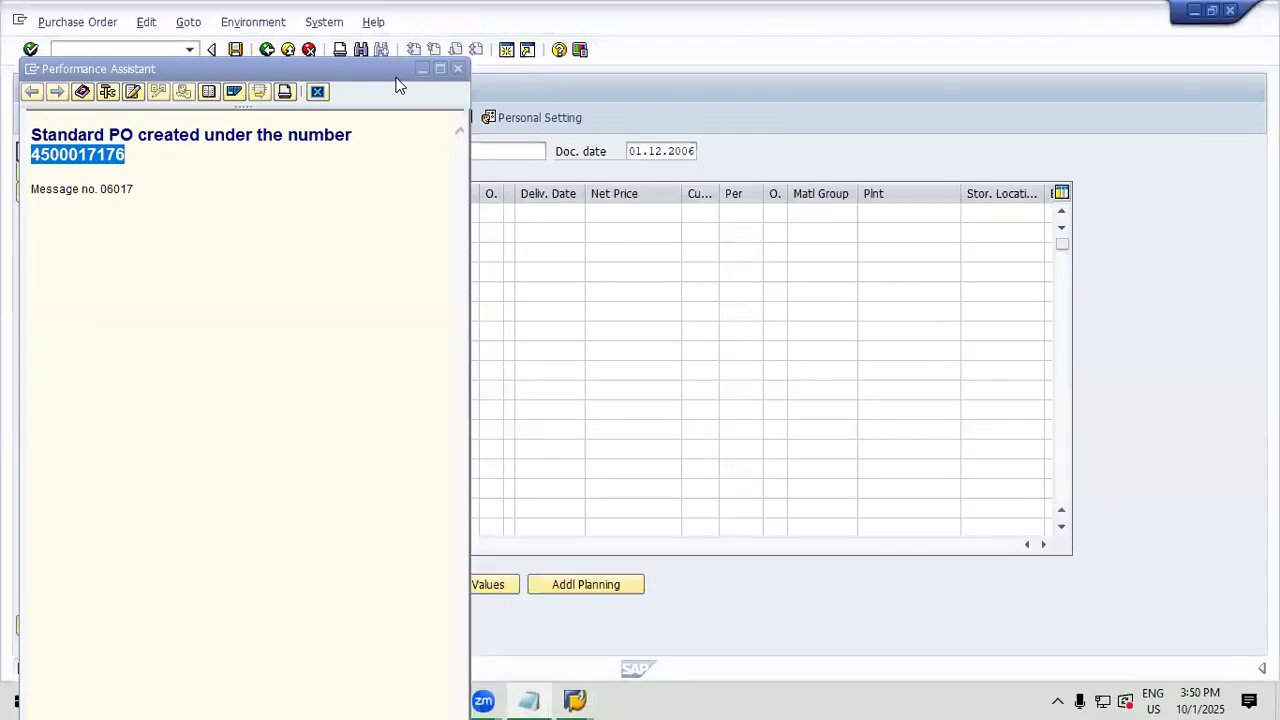
left_click(422, 70)
left_click(421, 152)
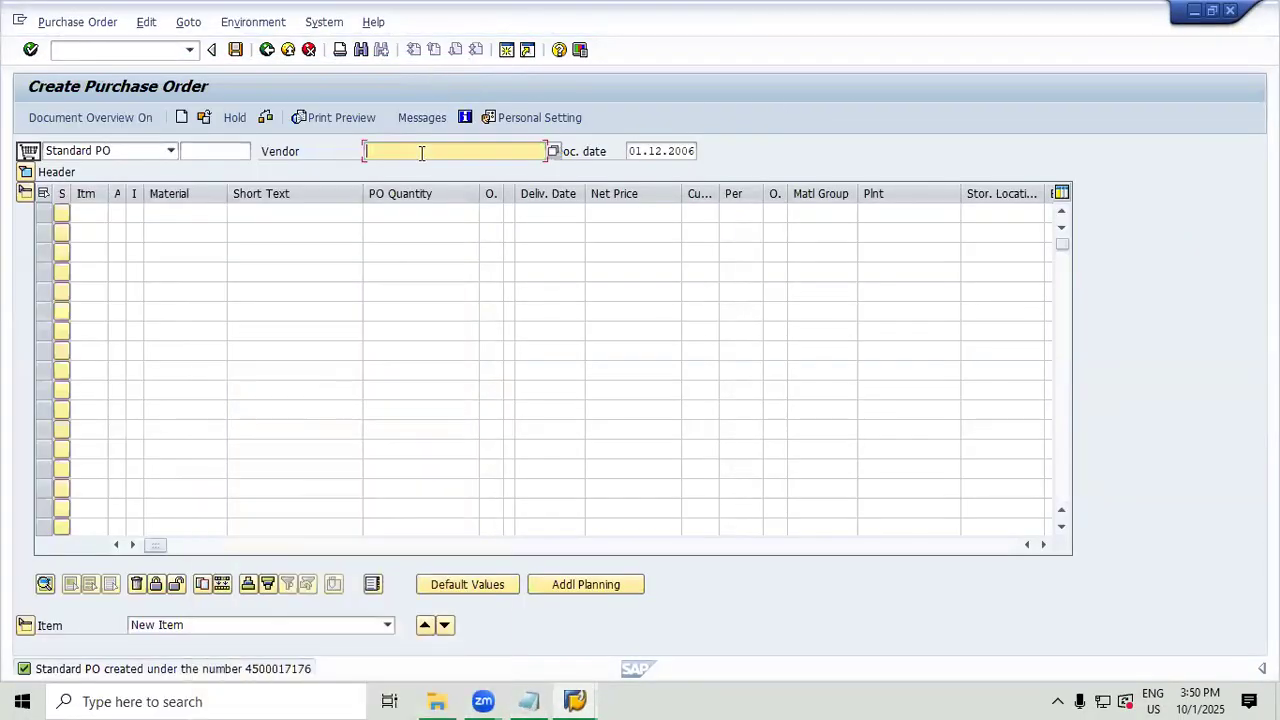
type("1000")
key("Return")
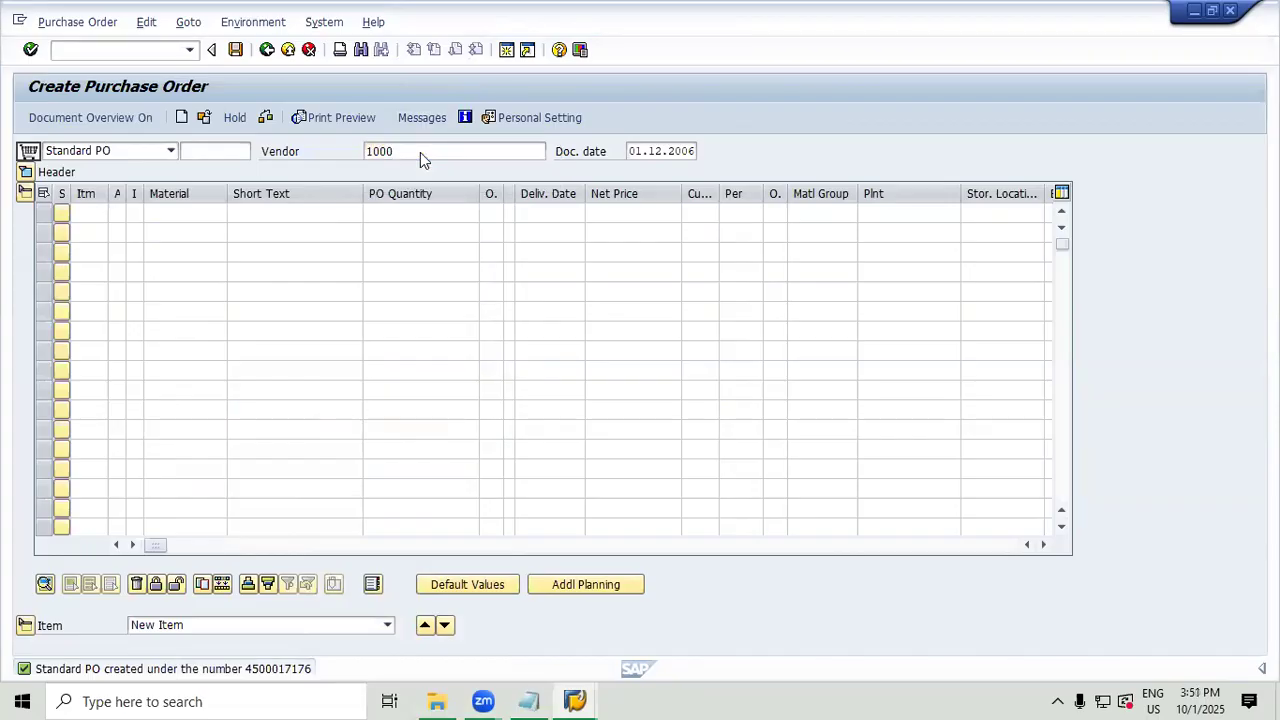
Set the header's purchasing organization to 1000, purchasing group to 001 and company code to 1000.
type("1000")
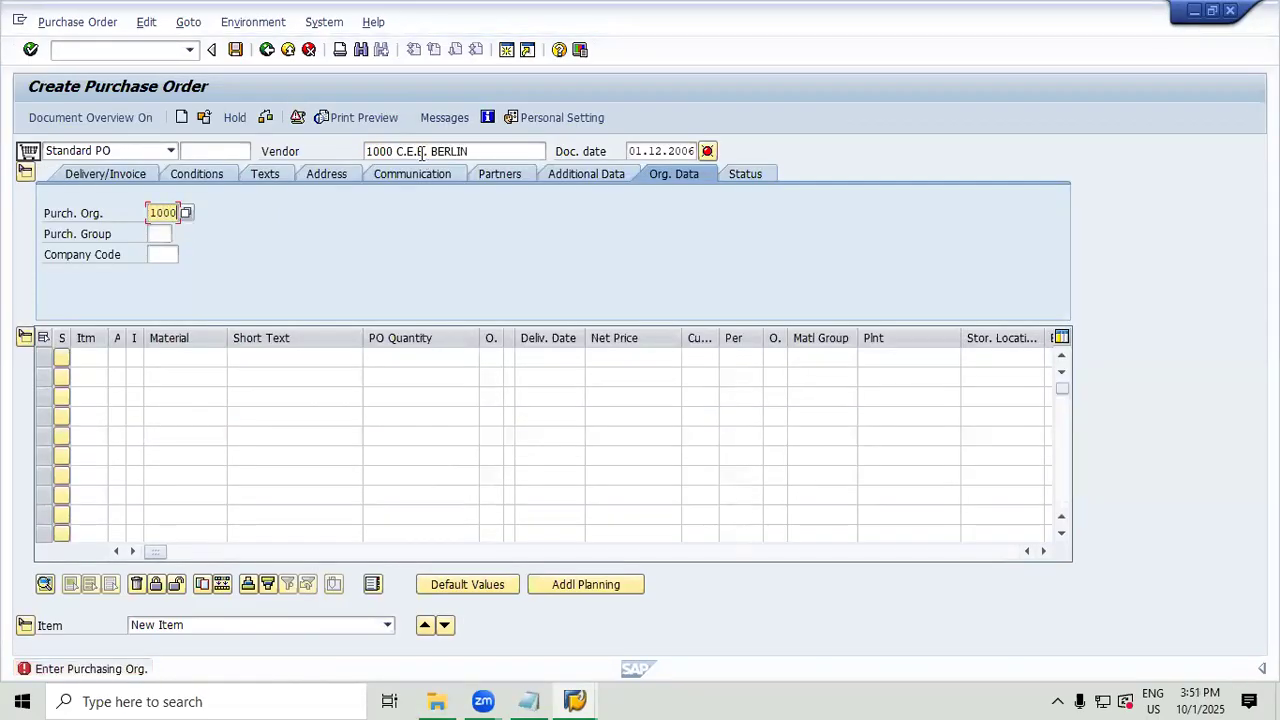
key("Tab")
type("001")
key("Tab")
type("1000")
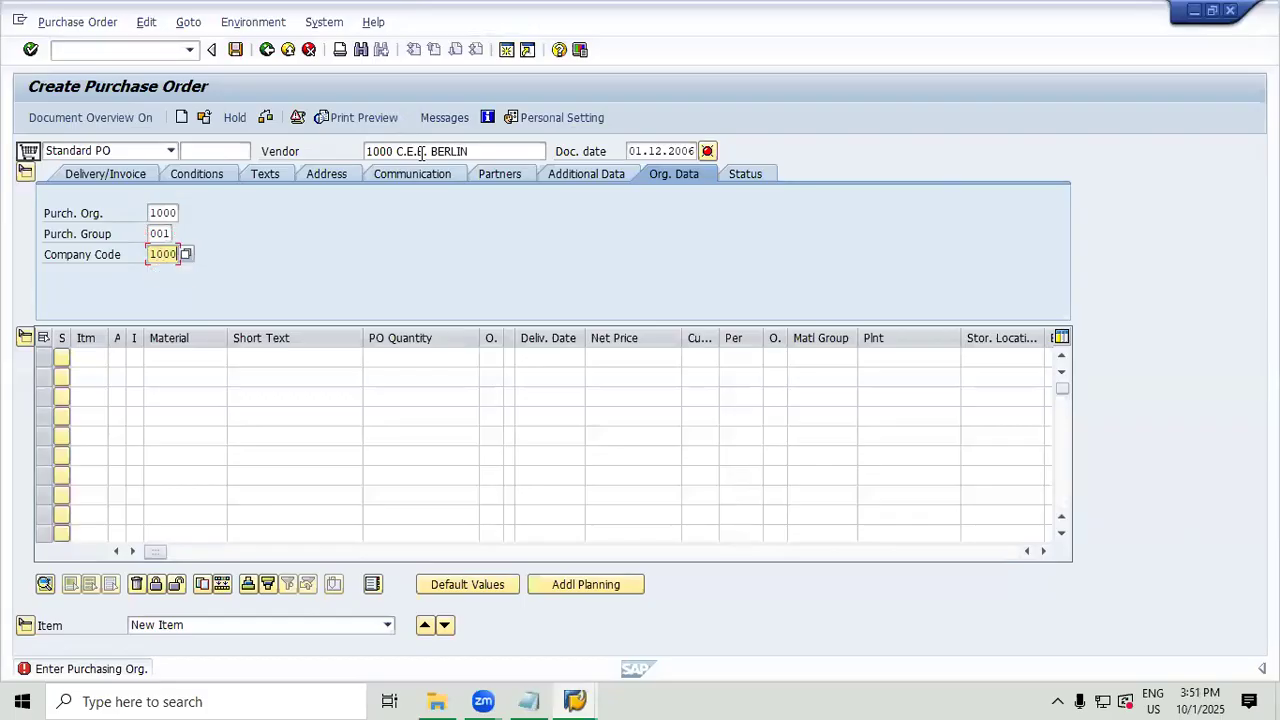
key("Return")
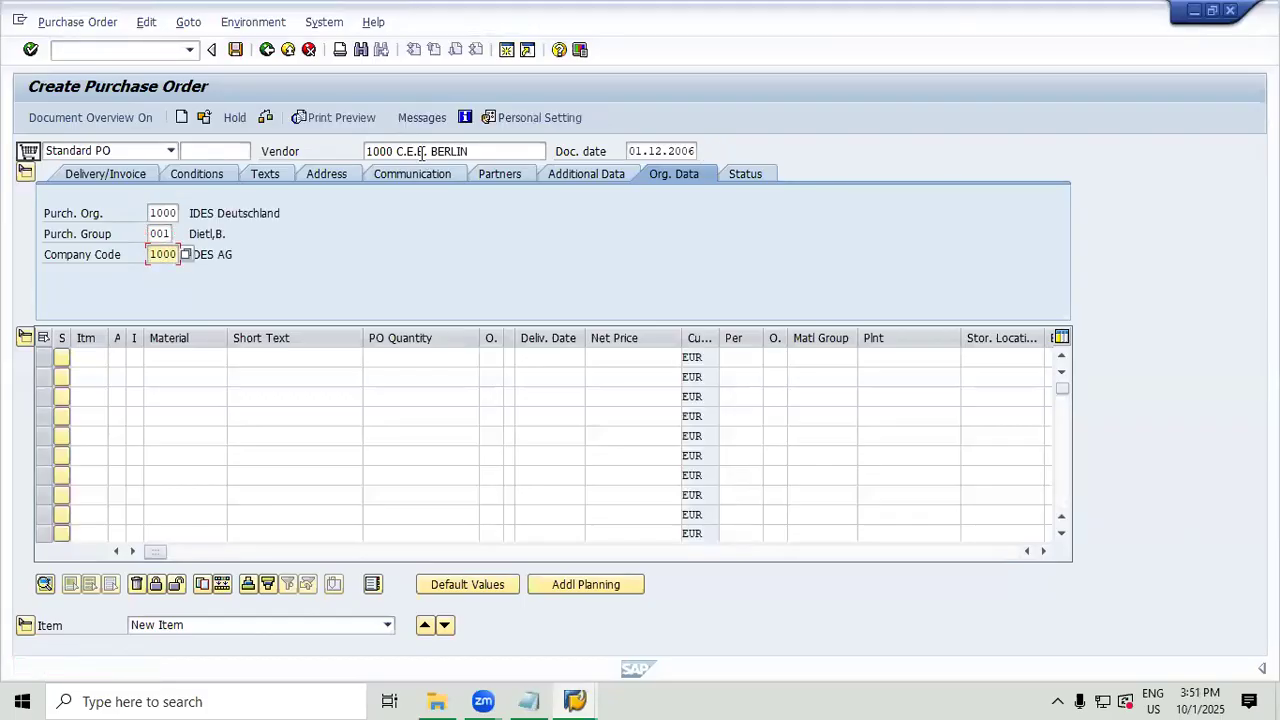
Enter material V10 as the first item with a PO quantity of 5.
left_click(212, 356)
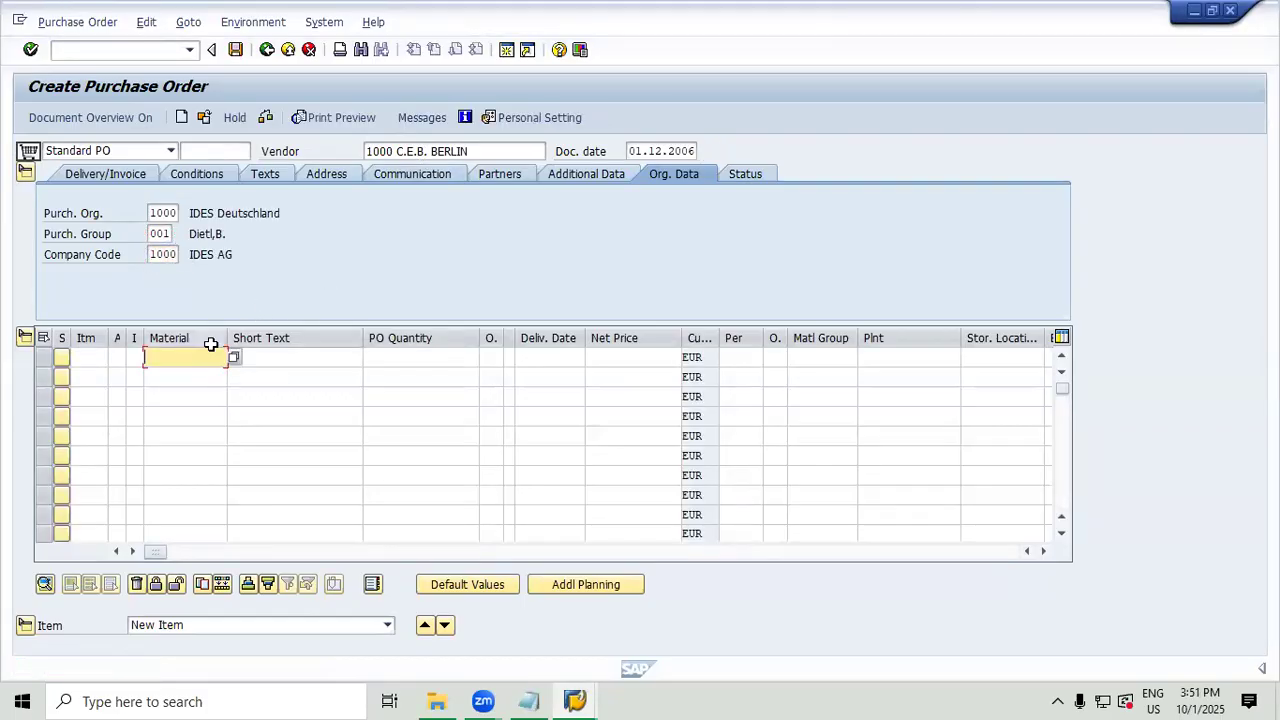
type("v10")
key("Tab")
key("Tab")
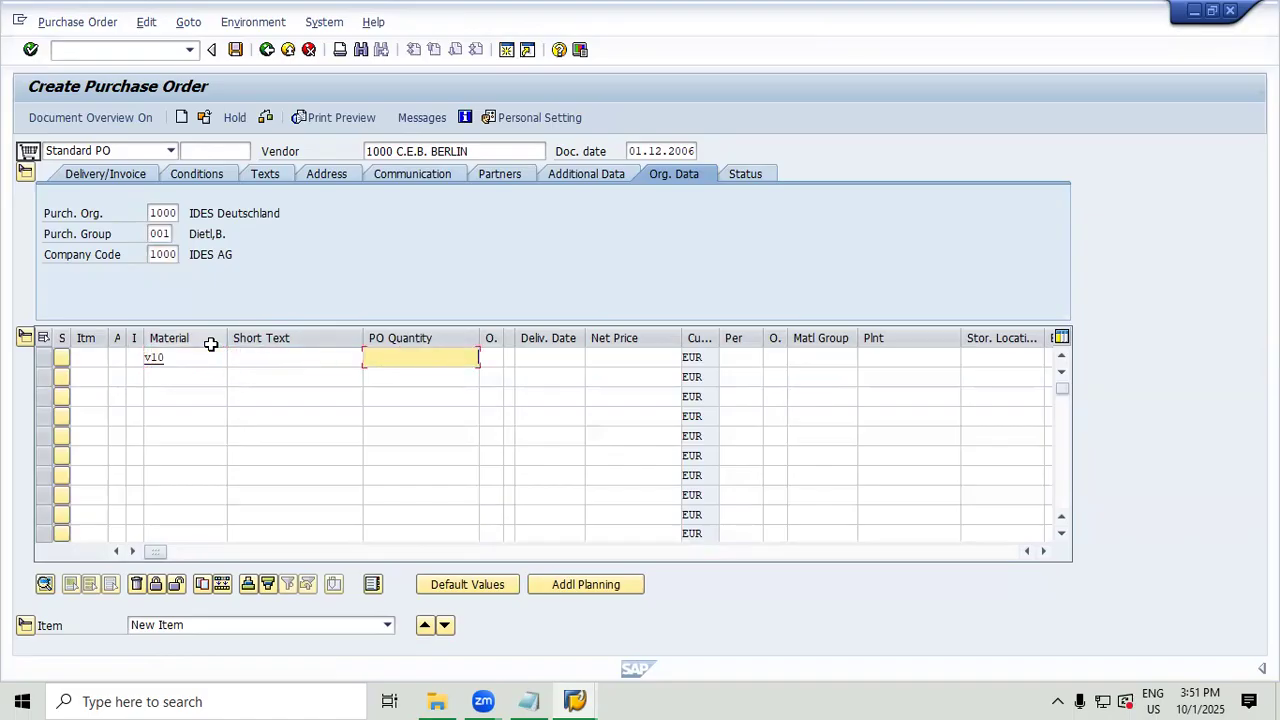
type("5")
Set the V10 item's plant to 1000 and its storage location to 0001.
key("Tab")
key("Tab")
key("Tab")
key("Tab")
key("Tab")
key("Tab")
key("Tab")
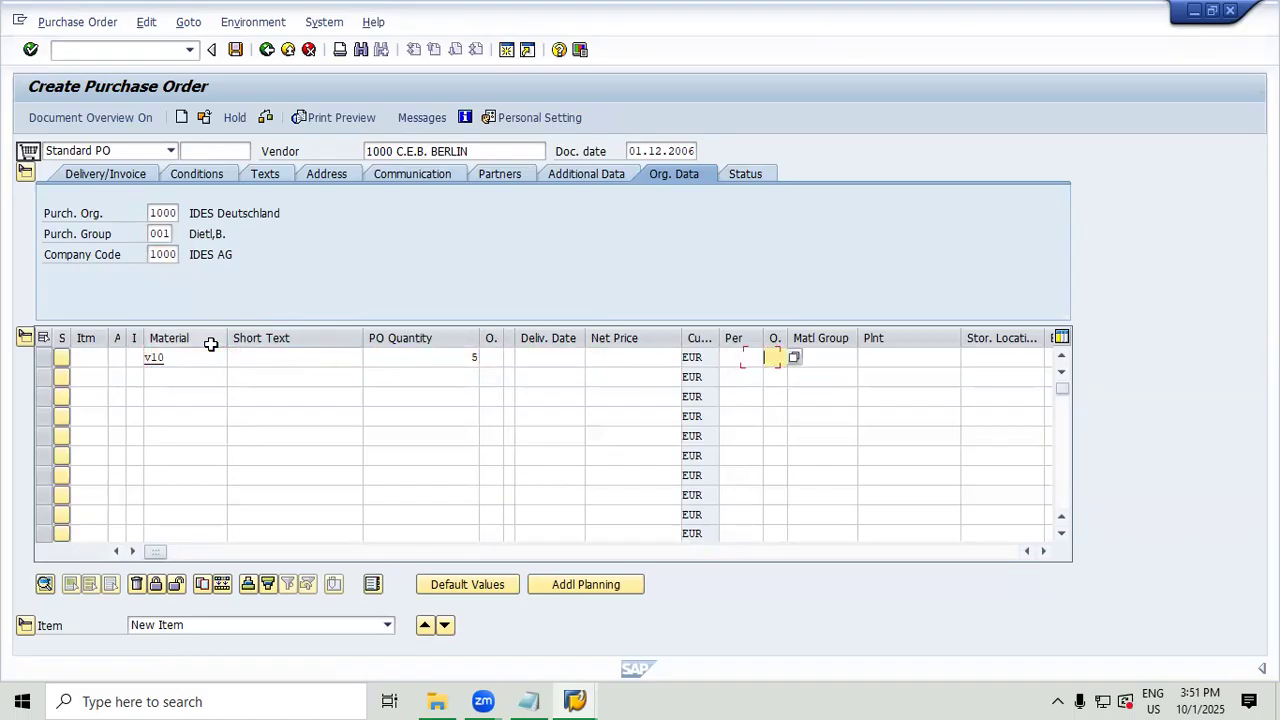
type("1000")
key("Tab")
type("0001")
key("Return")
Set the V10 item's PO quantity to 10 and save the purchase order.
type("10")
key("Return")
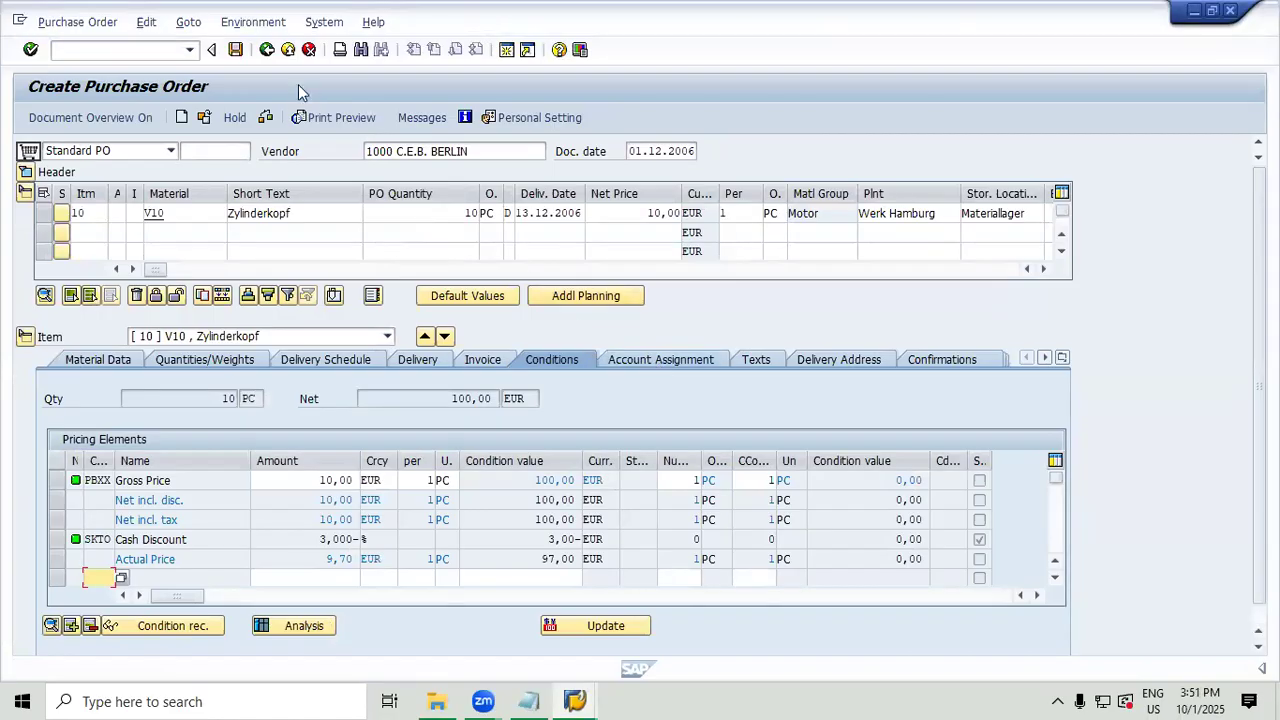
left_click(230, 57)
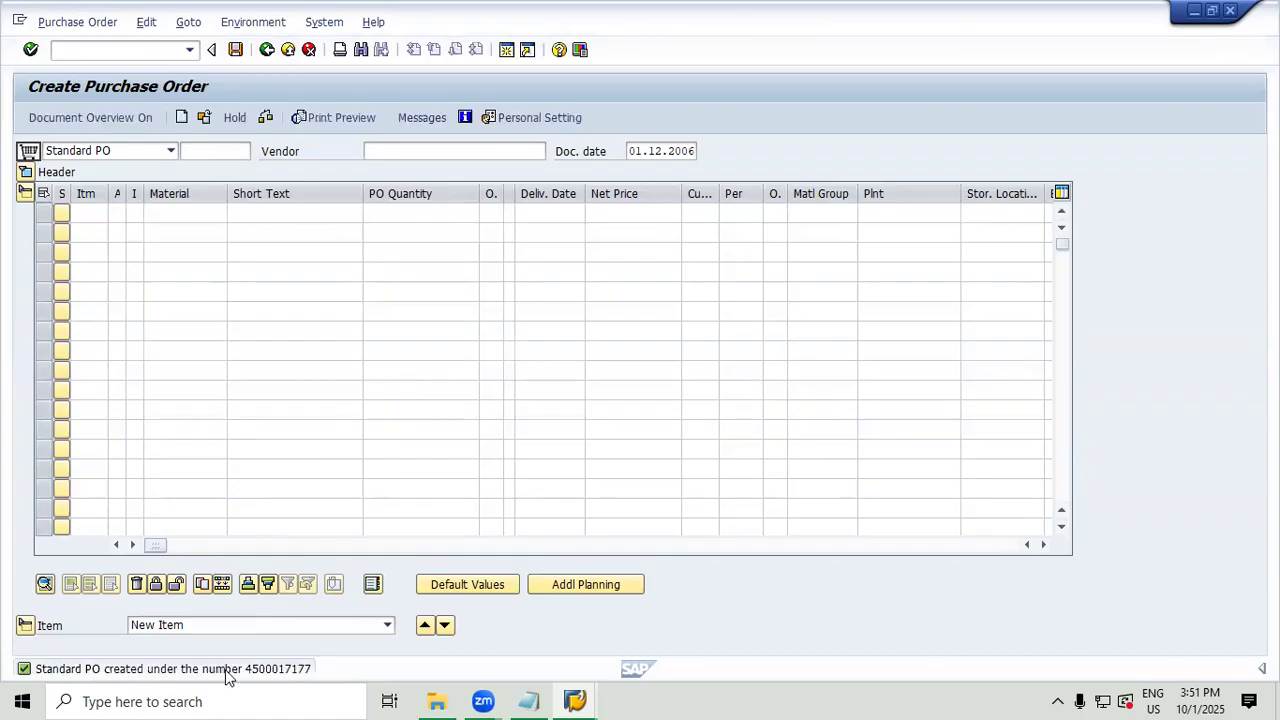
In the notes, duplicate the first purchase order number onto a new line and change its last digit to 7.
left_click(512, 701)
left_click_drag(163, 493, 8, 497)
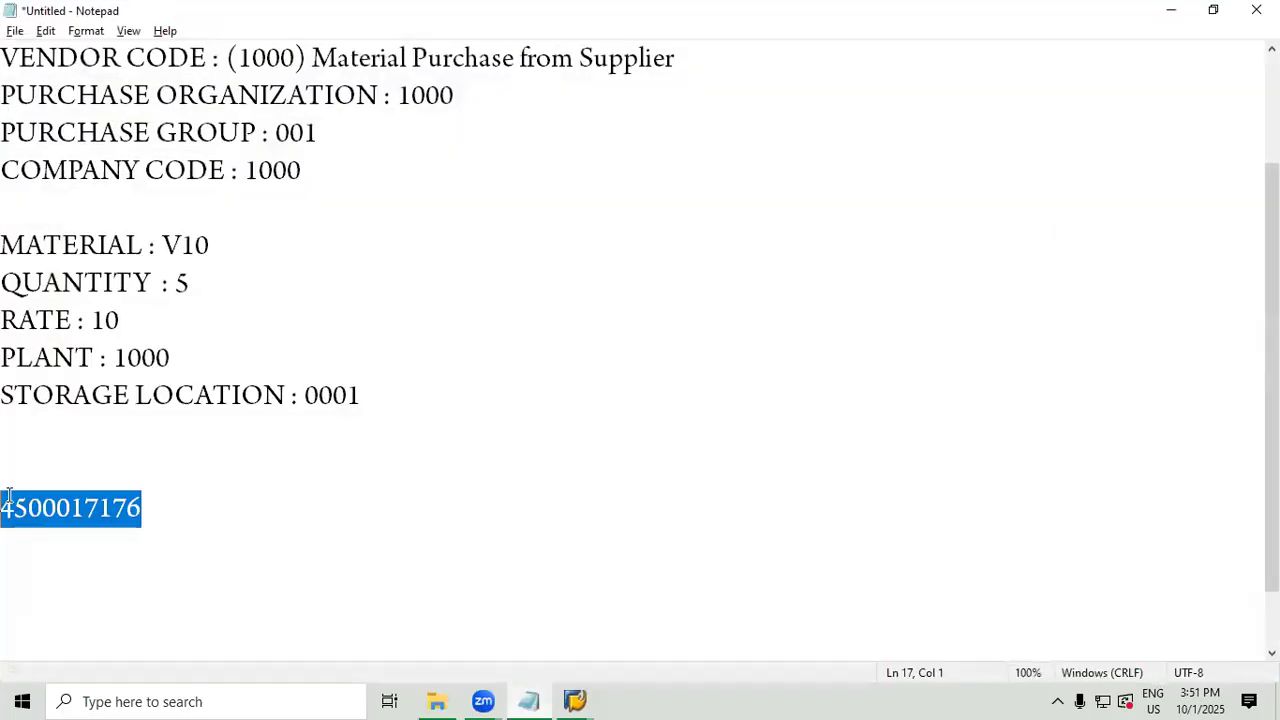
key("ctrl+c")
key("End")
key("Return")
key("ctrl+v")
key("shift+Left")
type("7")
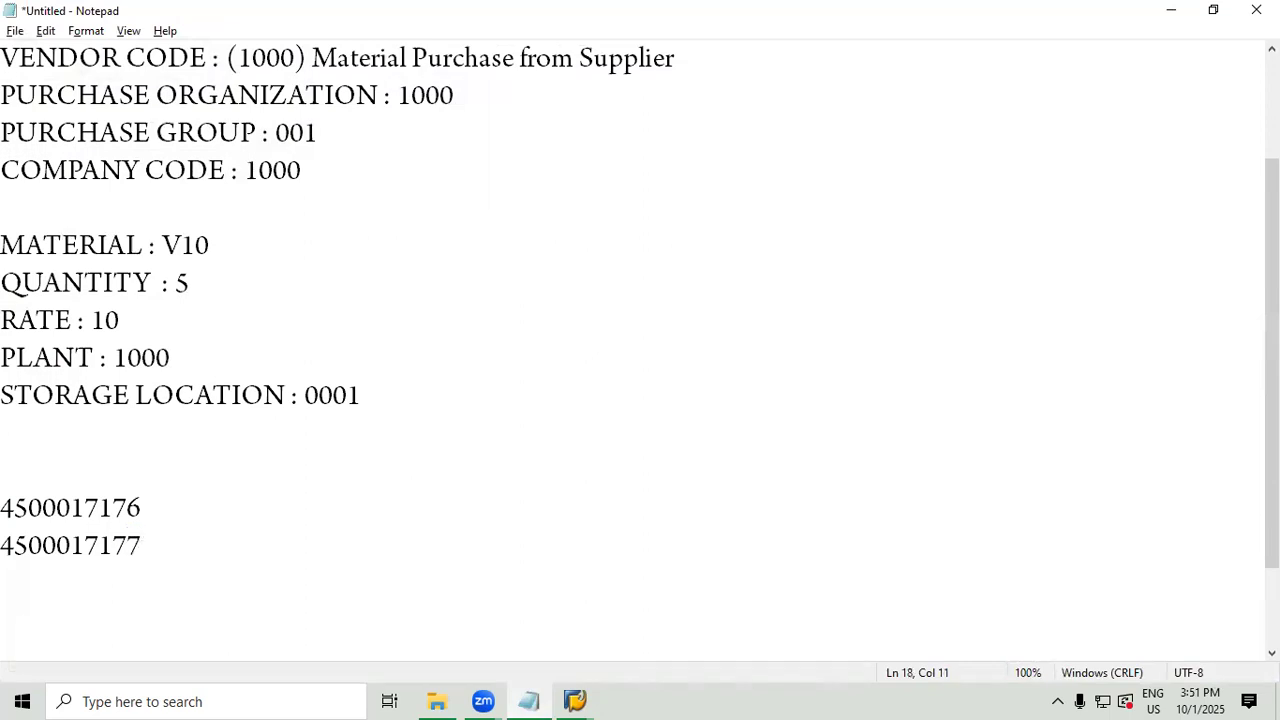
Copy the new purchase order number from the creation message's details and paste it over the second number in the notes.
key("alt+Tab")
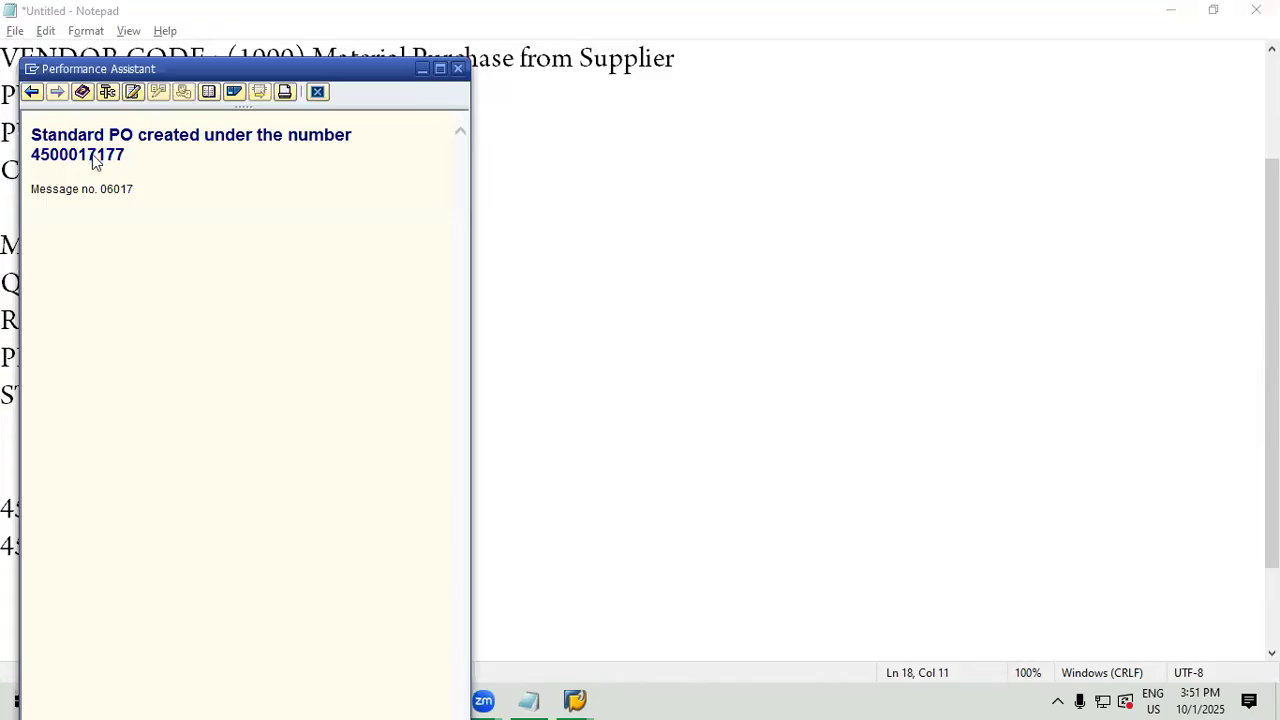
left_click_drag(102, 157, 5, 147)
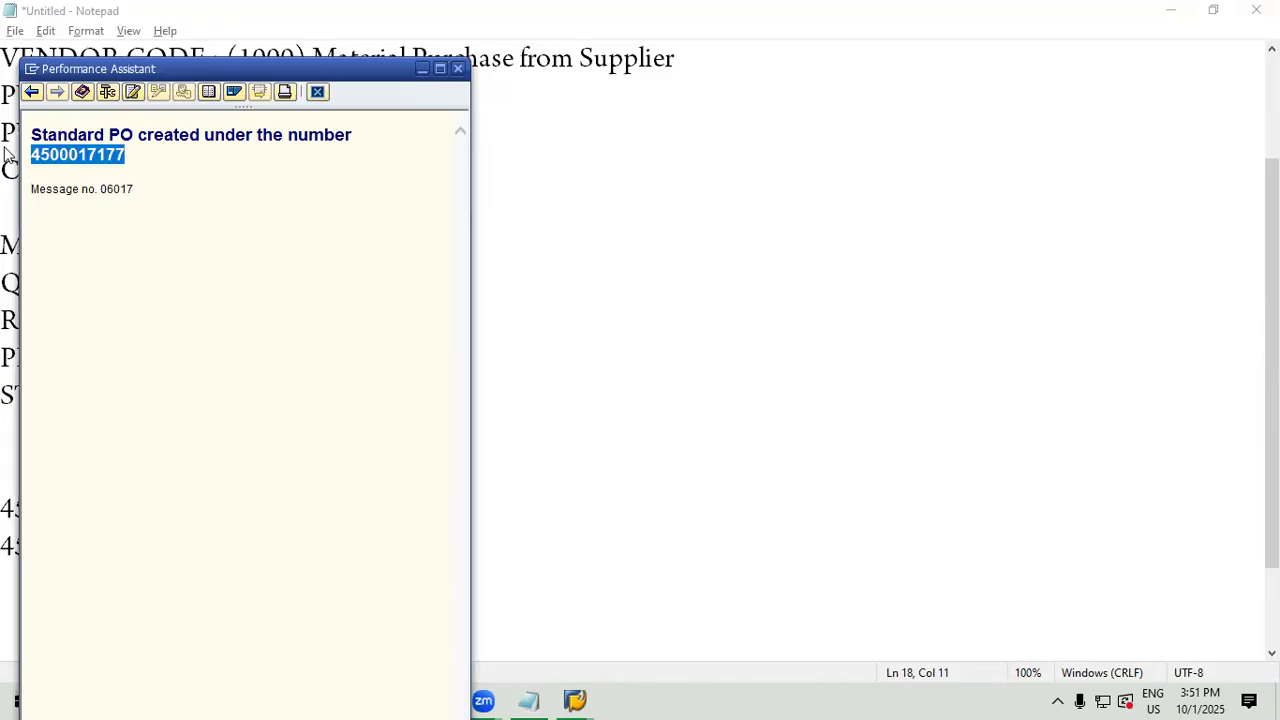
left_click(423, 70)
left_click_drag(197, 560, 8, 540)
key("ctrl+v")
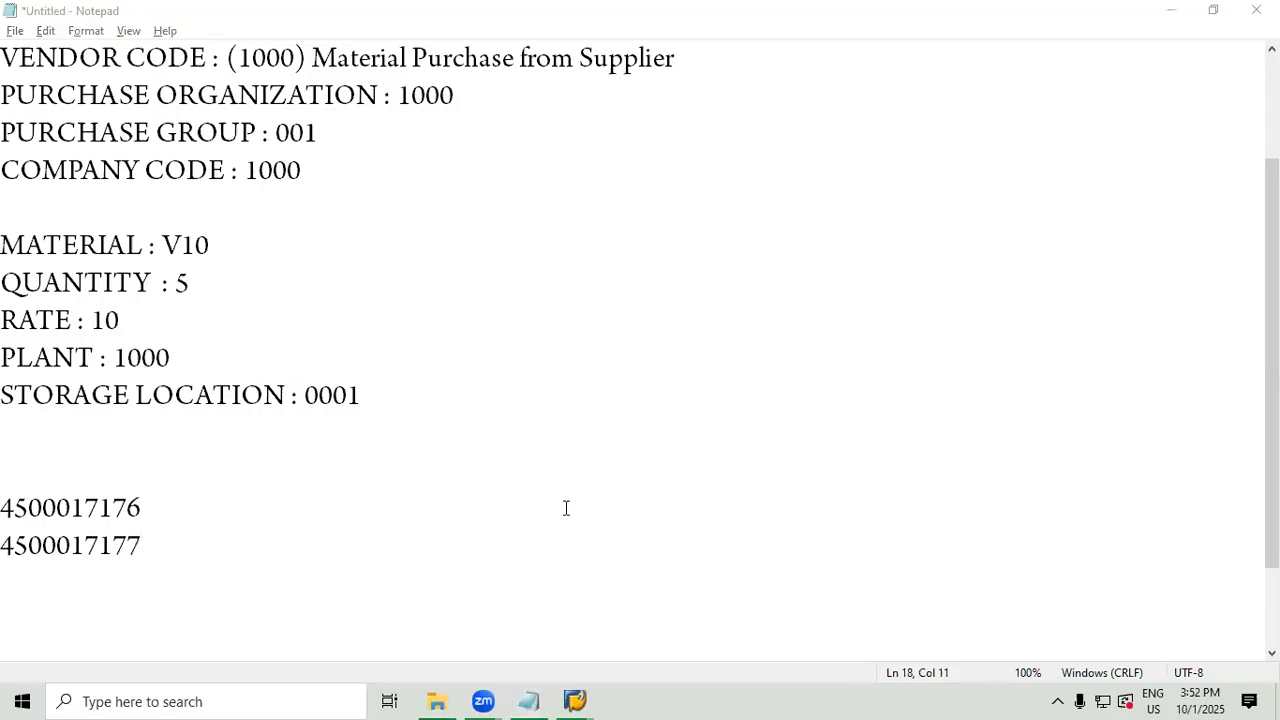
Close the creation message's details in SAP and write "5 qty" after the first purchase order number in the notes.
left_click(522, 700)
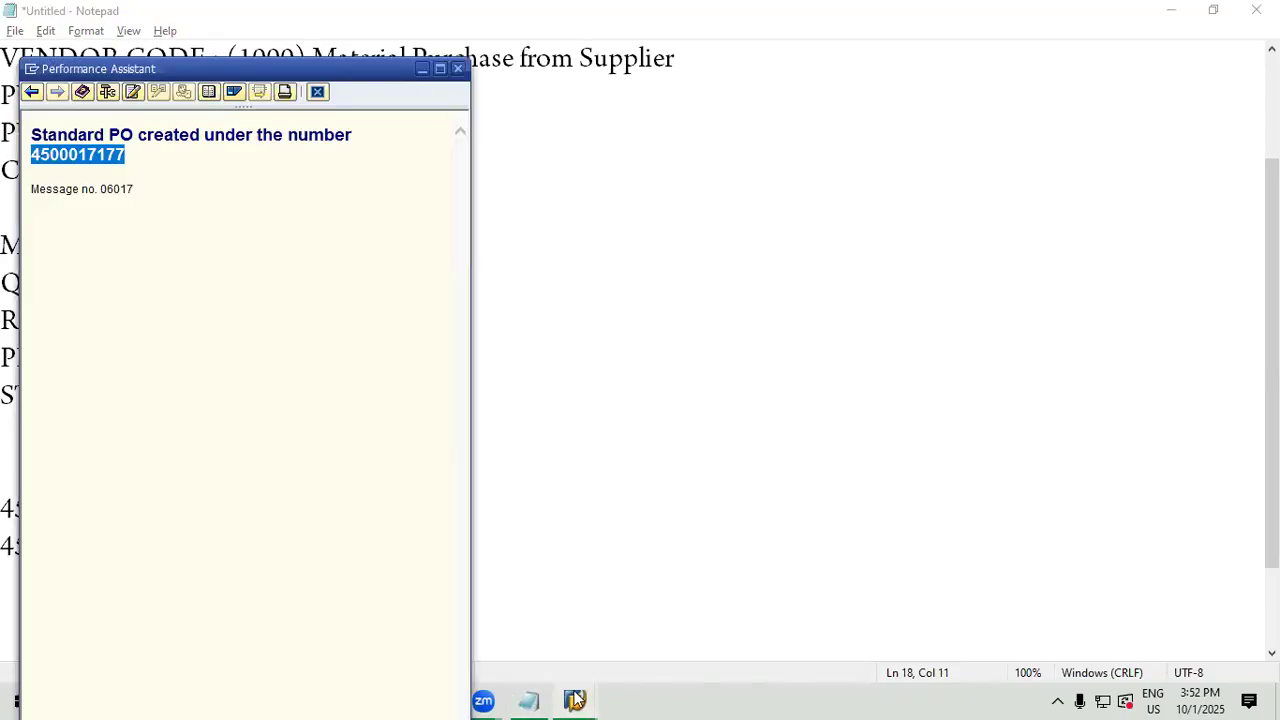
left_click(459, 69)
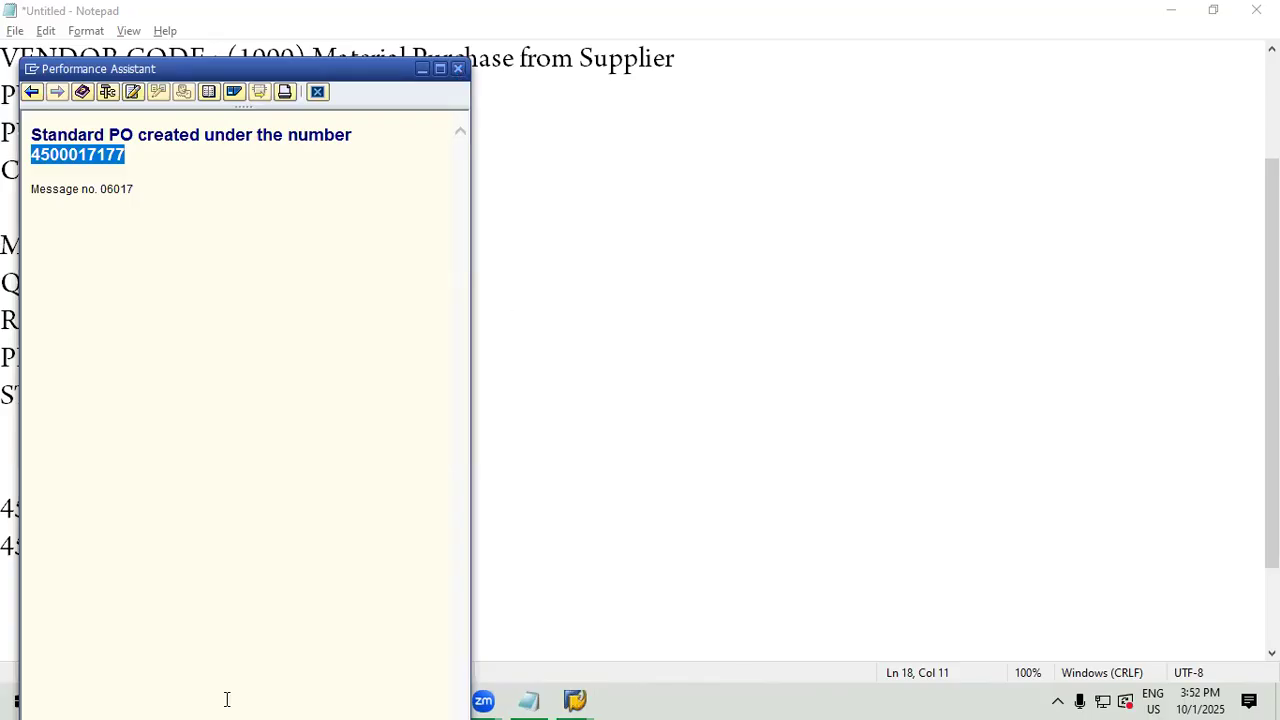
key("alt+Tab")
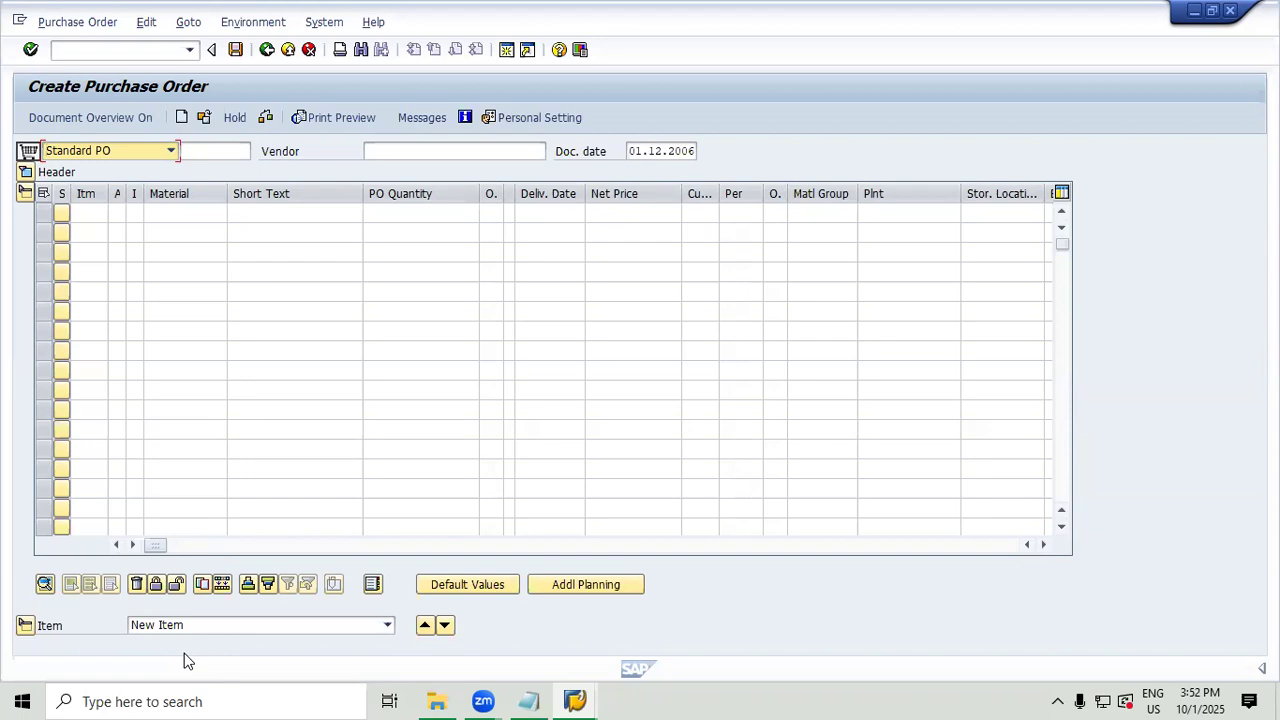
left_click(529, 701)
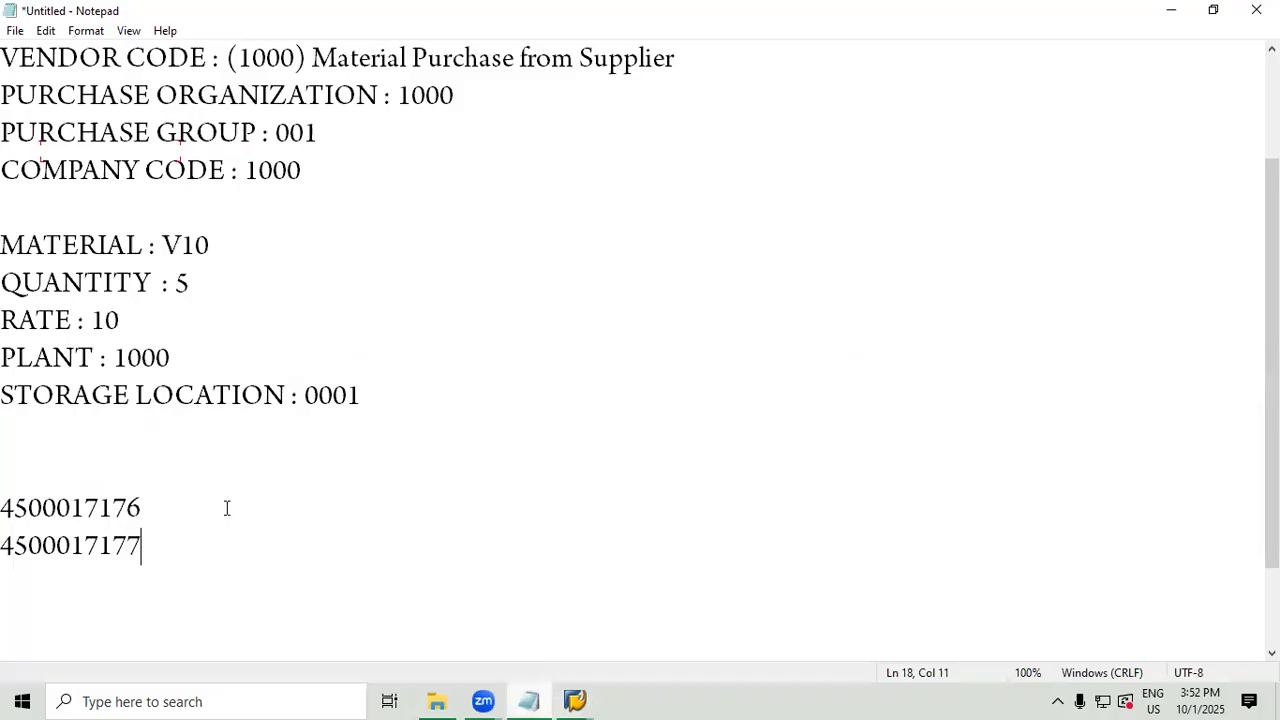
type("5 qty")
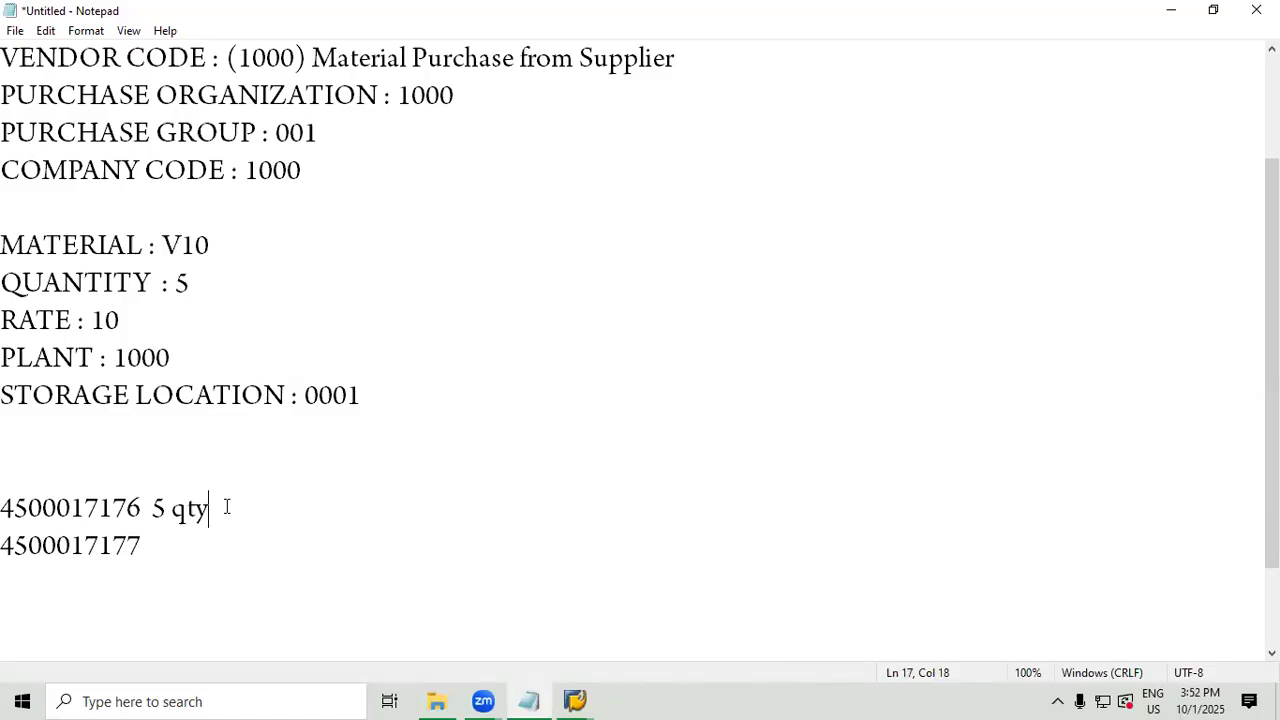
Add the line "ME21N CREATE PO" above the purchase order numbers in the notes.
left_click(1170, 11)
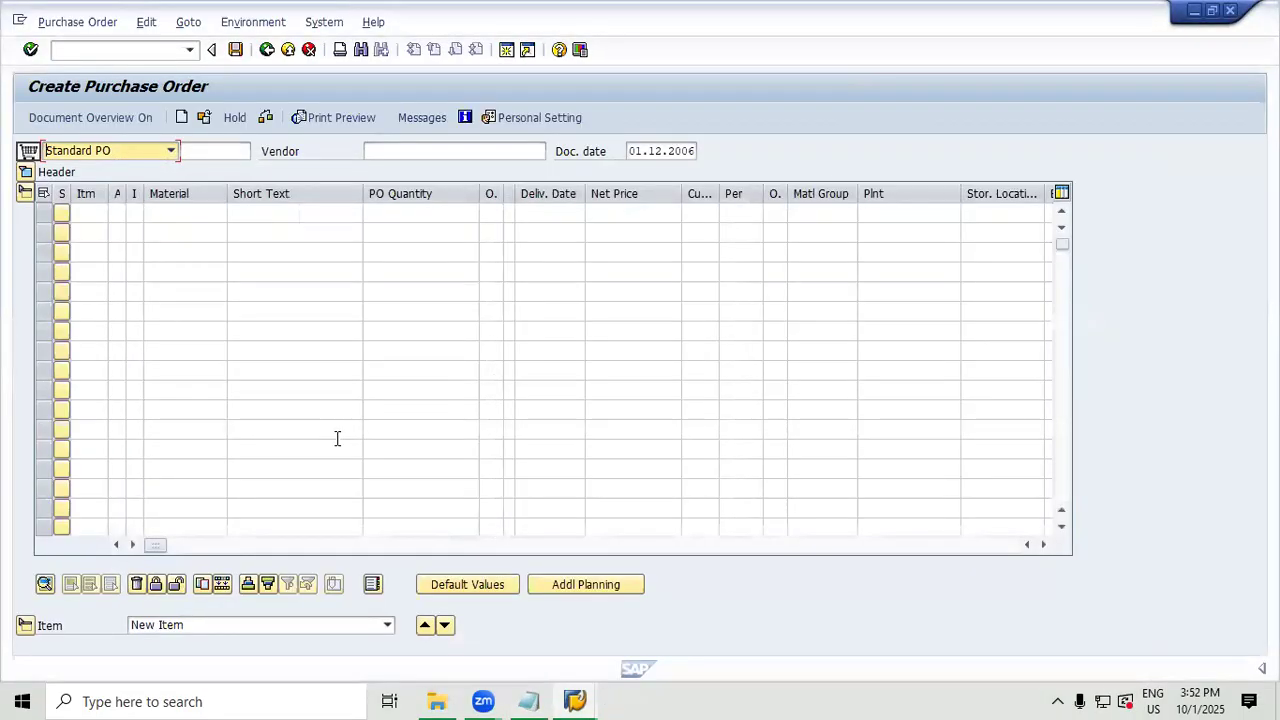
key("alt+Tab")
scroll(864, 376, "down", 2)
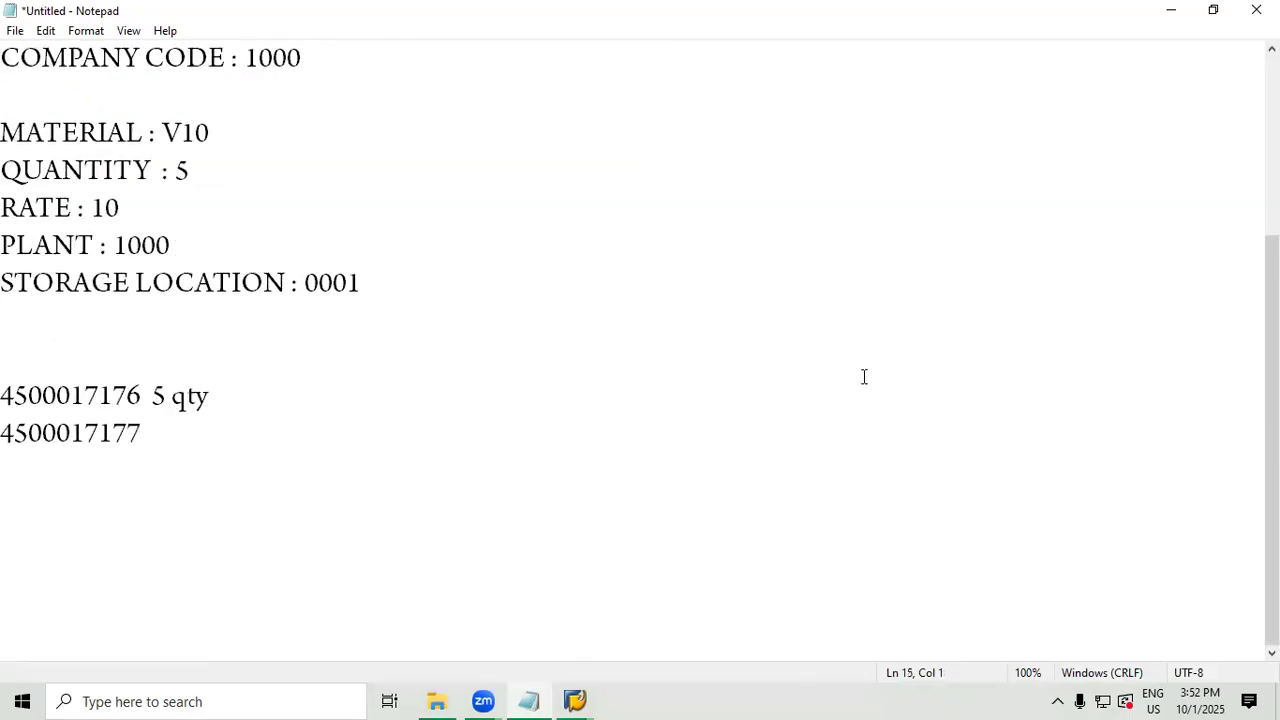
key("Return")
key("Return")
type("ME")
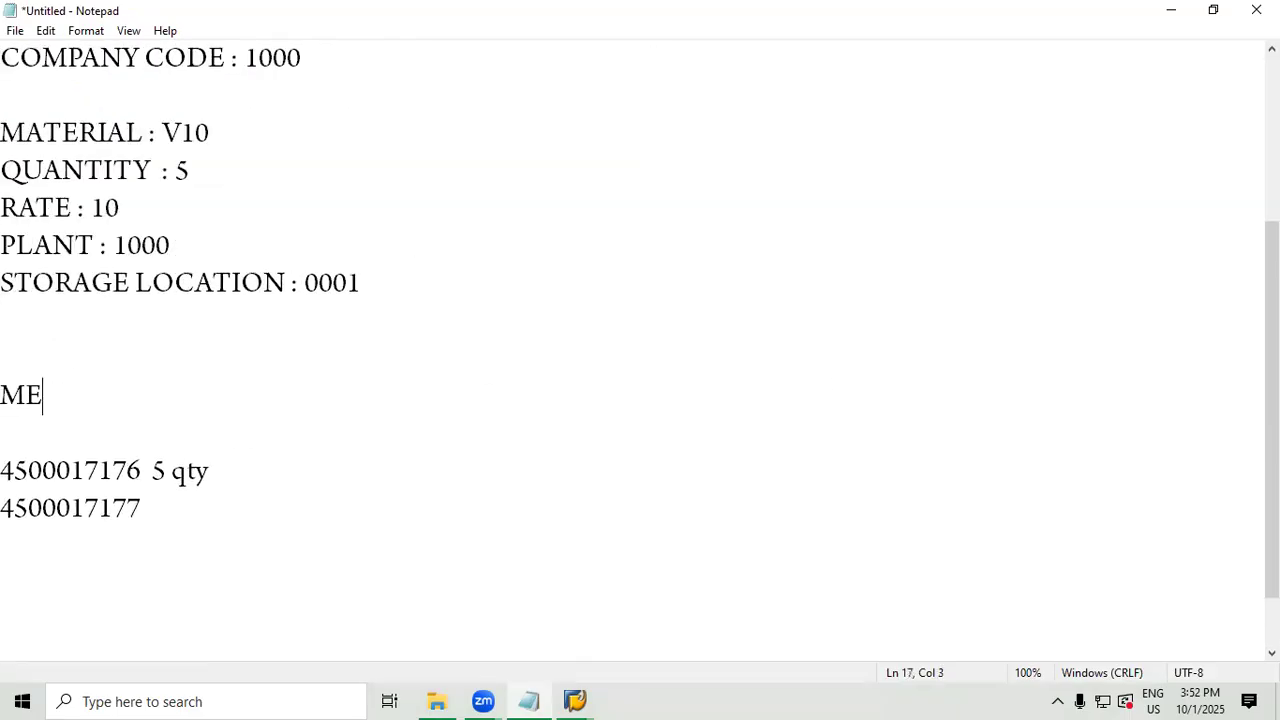
type("21N CREATE PO")
key("Return")
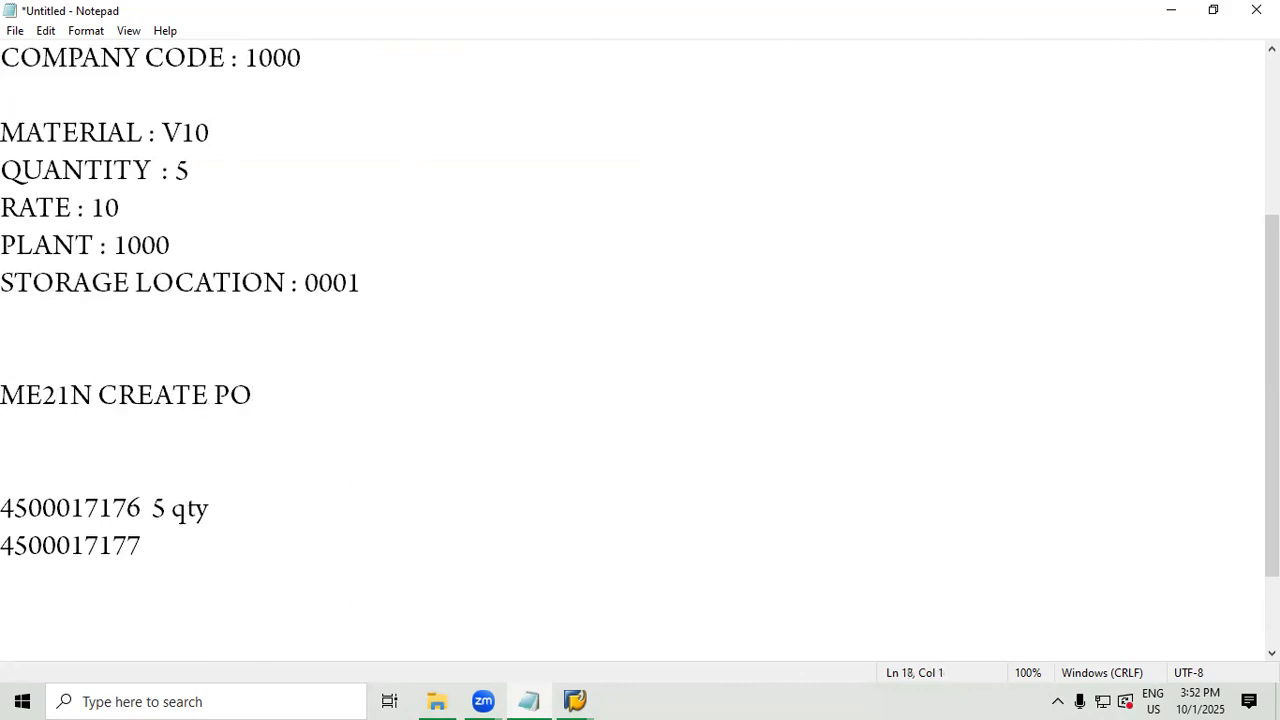
Add the lines "ME22N EDIT PO" and "ME23N VIEW PO" below the ME21N line.
type("ME22N ")
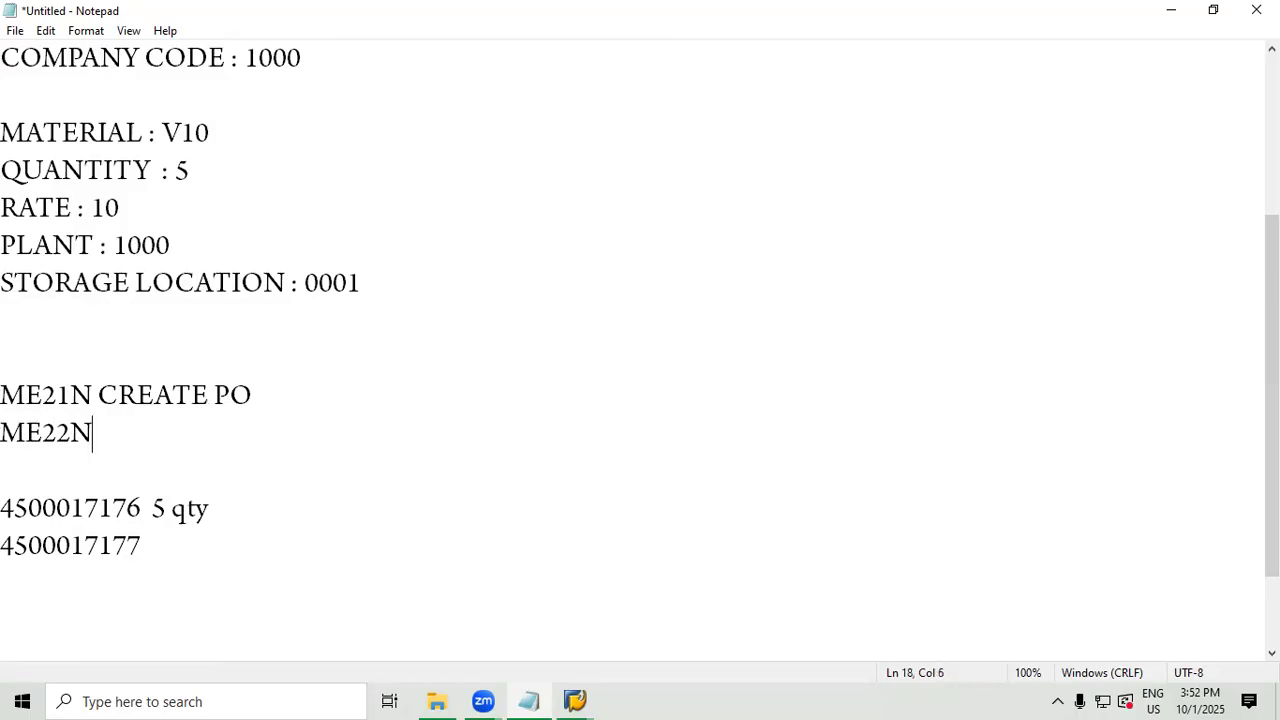
type("EDIT PO")
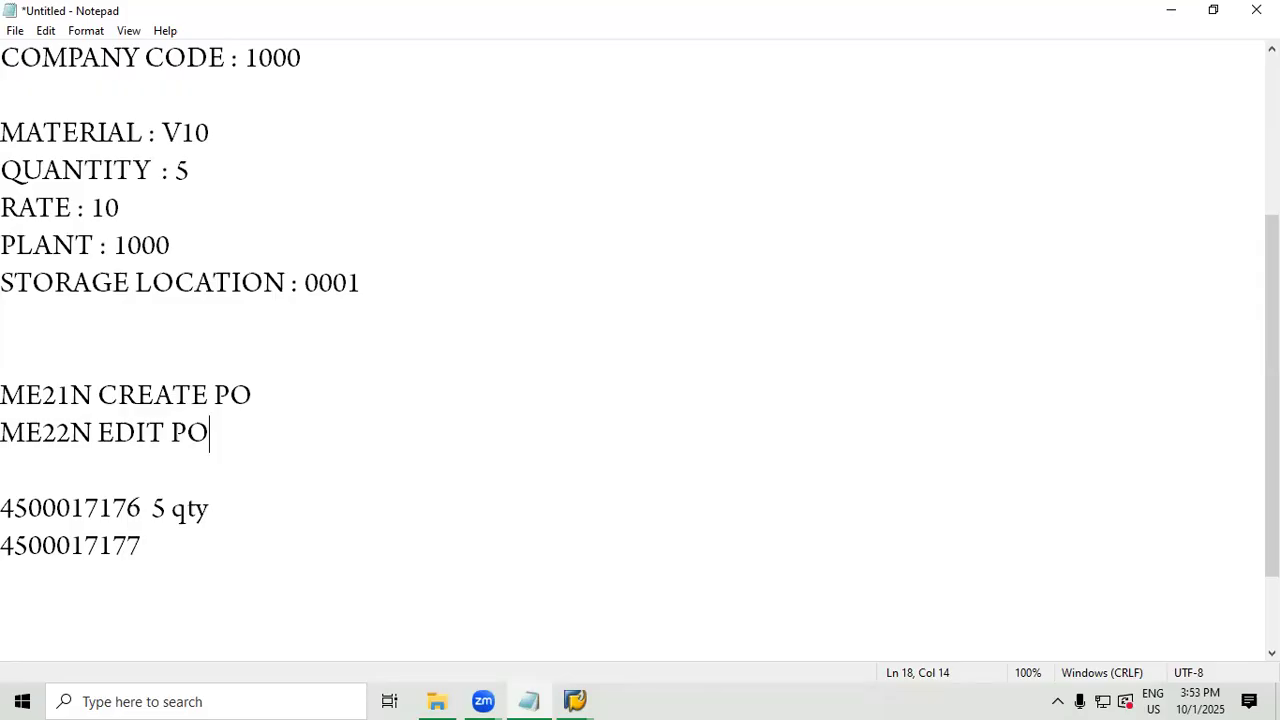
key("Return")
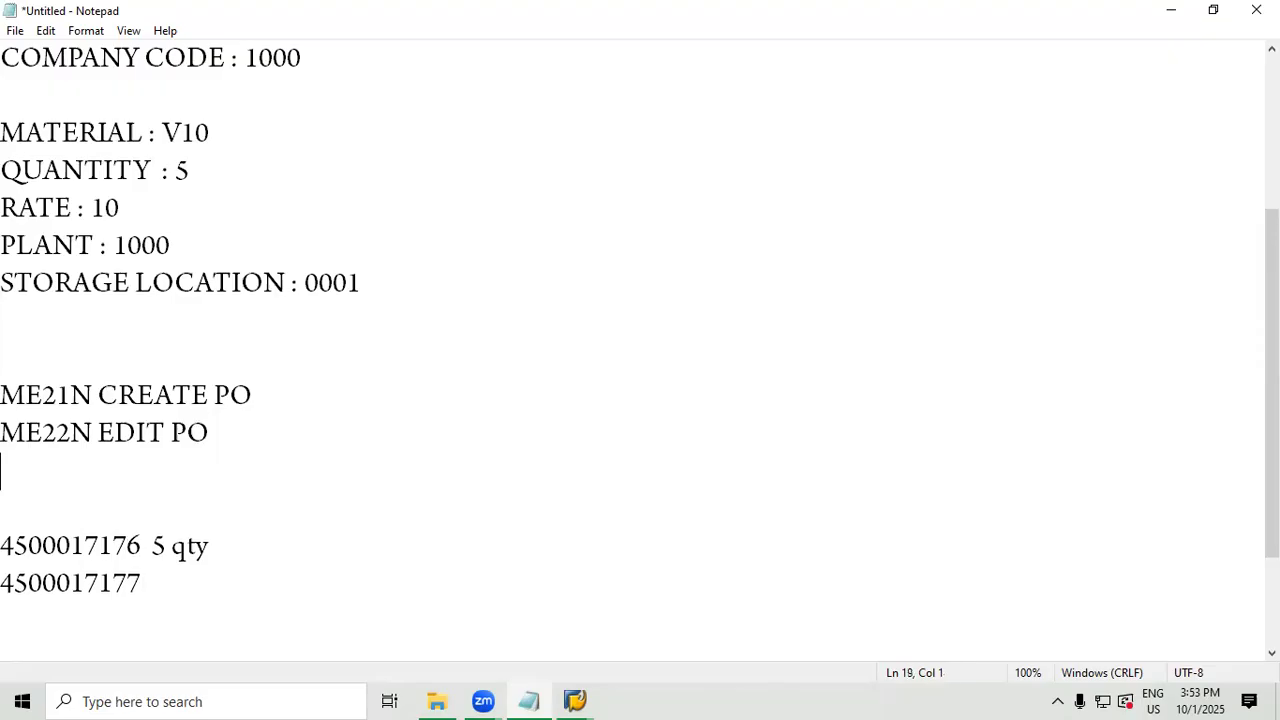
type("ME23N VIEW PO")
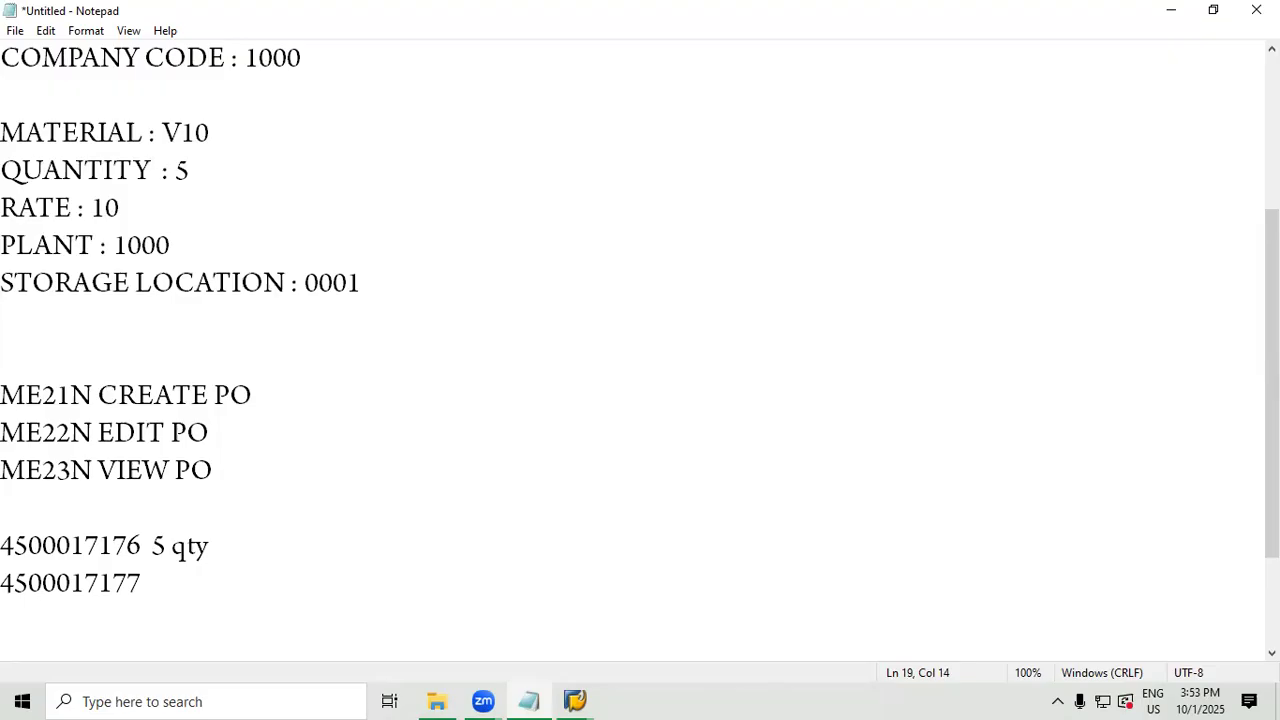
Leave purchase order creation in SAP, open transaction ME22N and highlight the last two digits of the loaded order's number.
left_click(1180, 10)
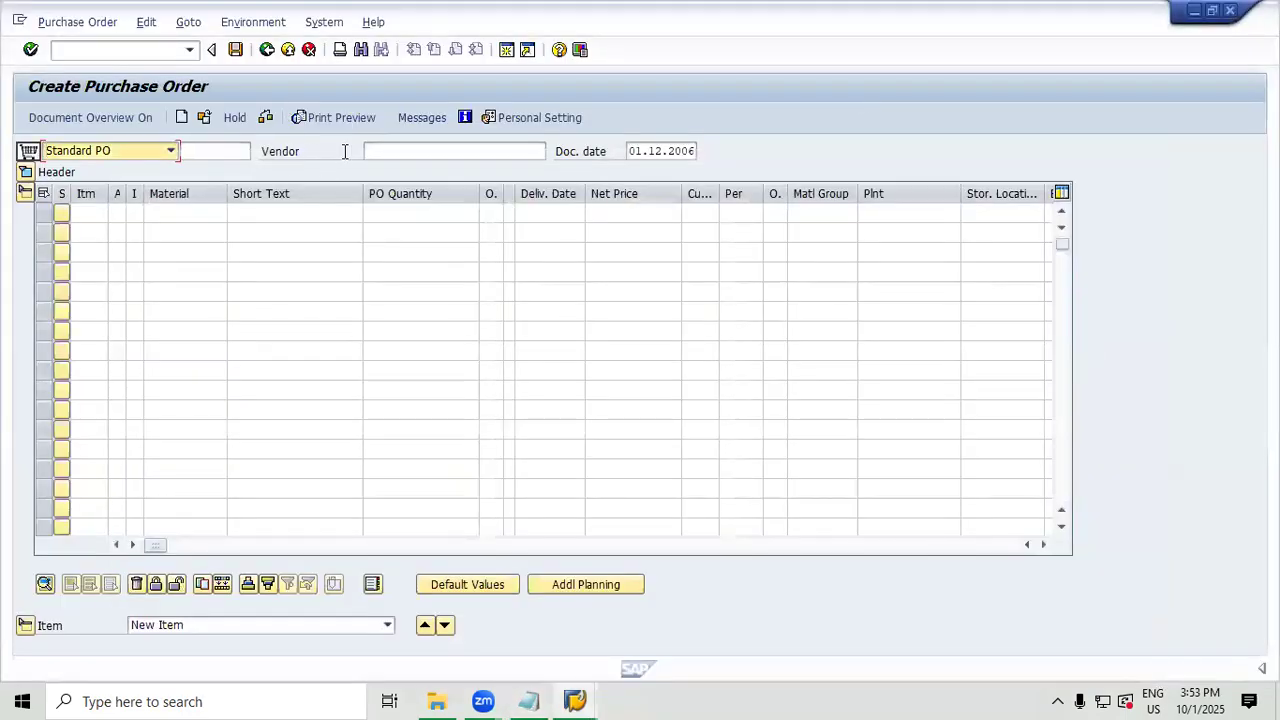
left_click(300, 51)
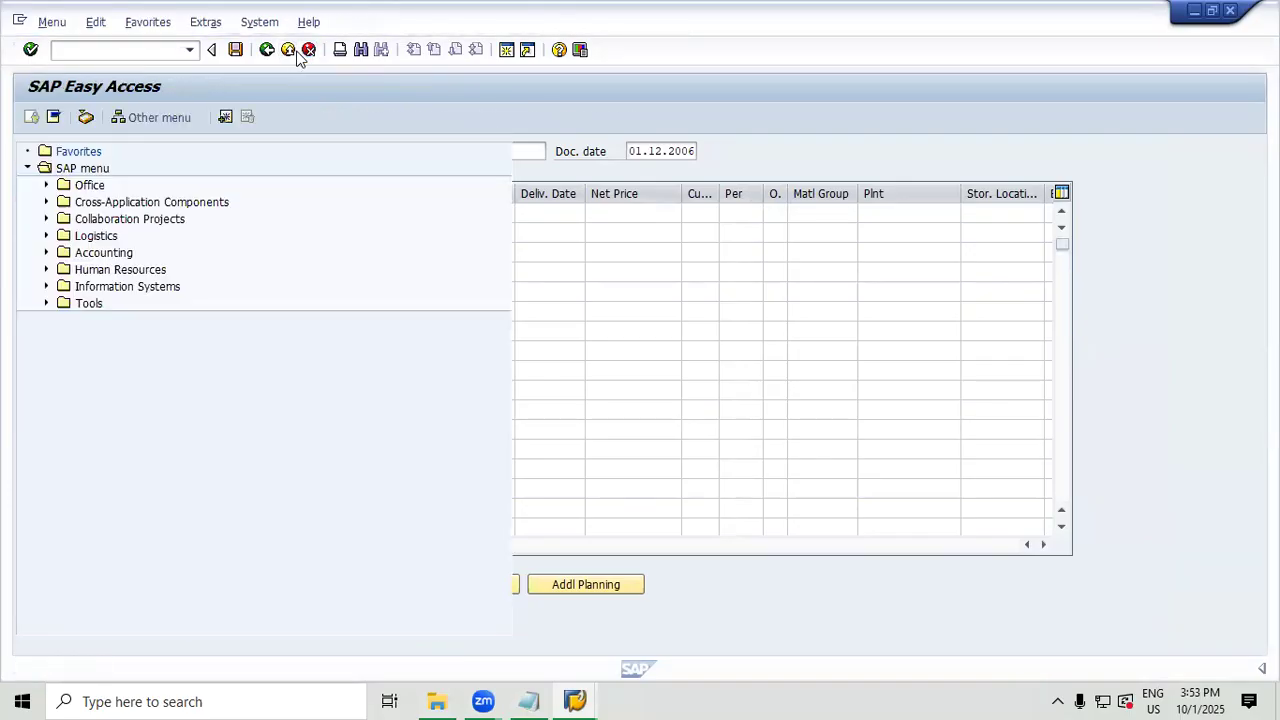
left_click(118, 52)
type("ME22N")
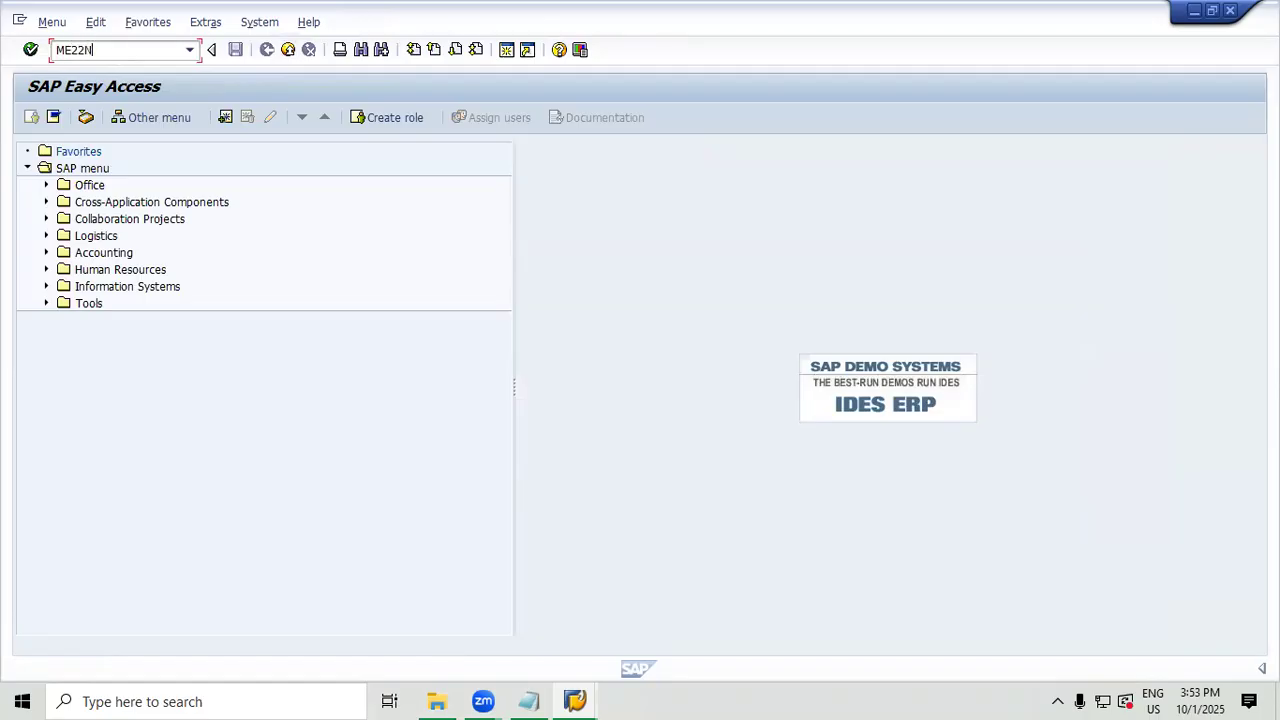
key("Return")
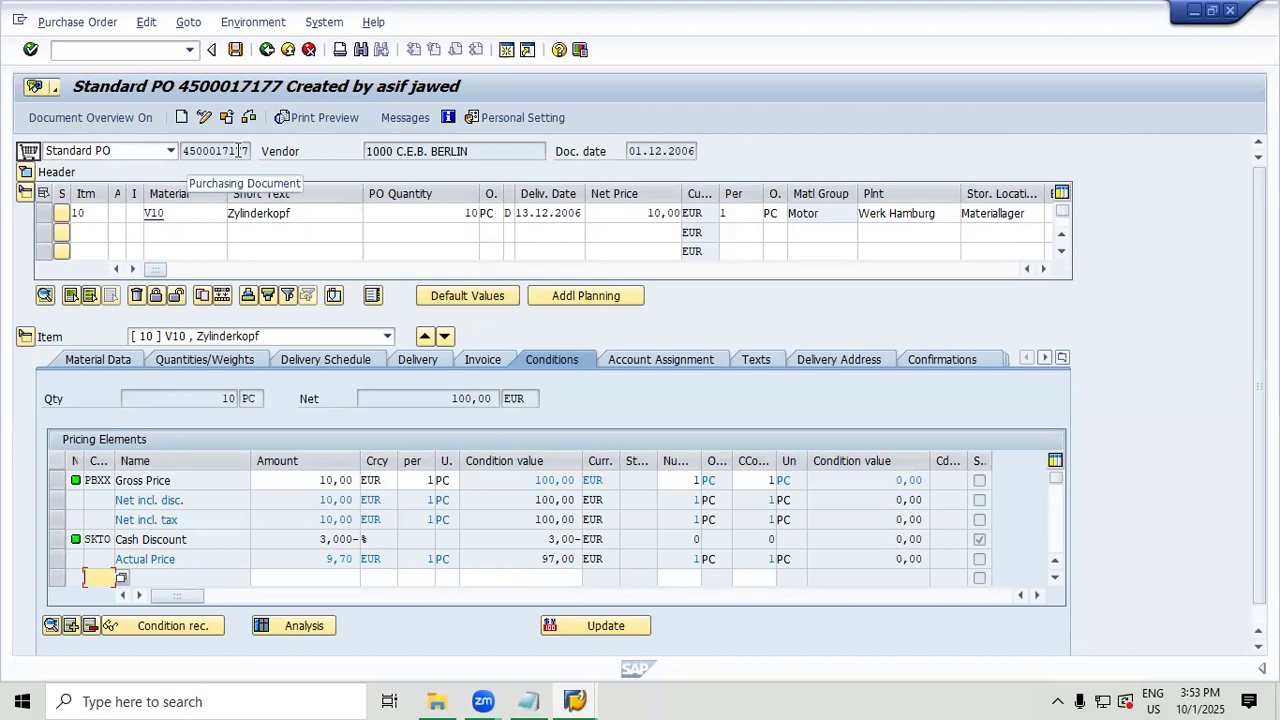
left_click_drag(240, 150, 251, 151)
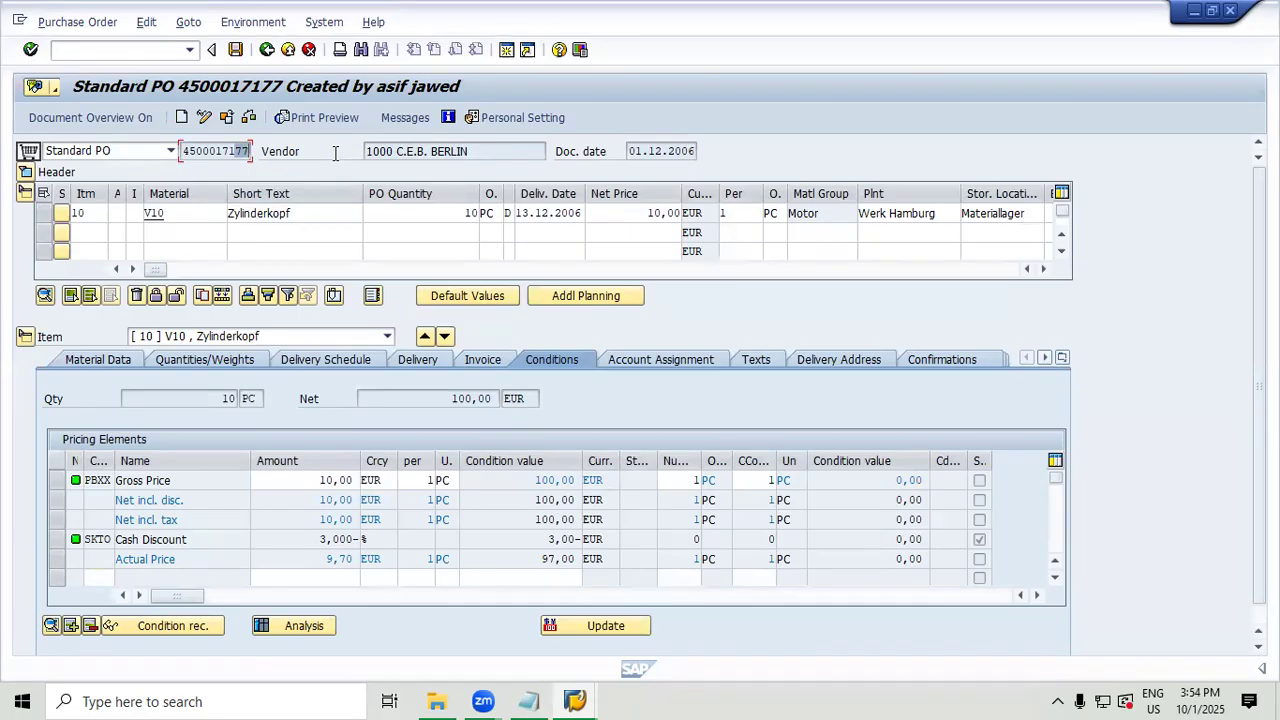
Open the first purchase order recorded in the notes by changing the last digit of the order number to 6.
left_click(224, 118)
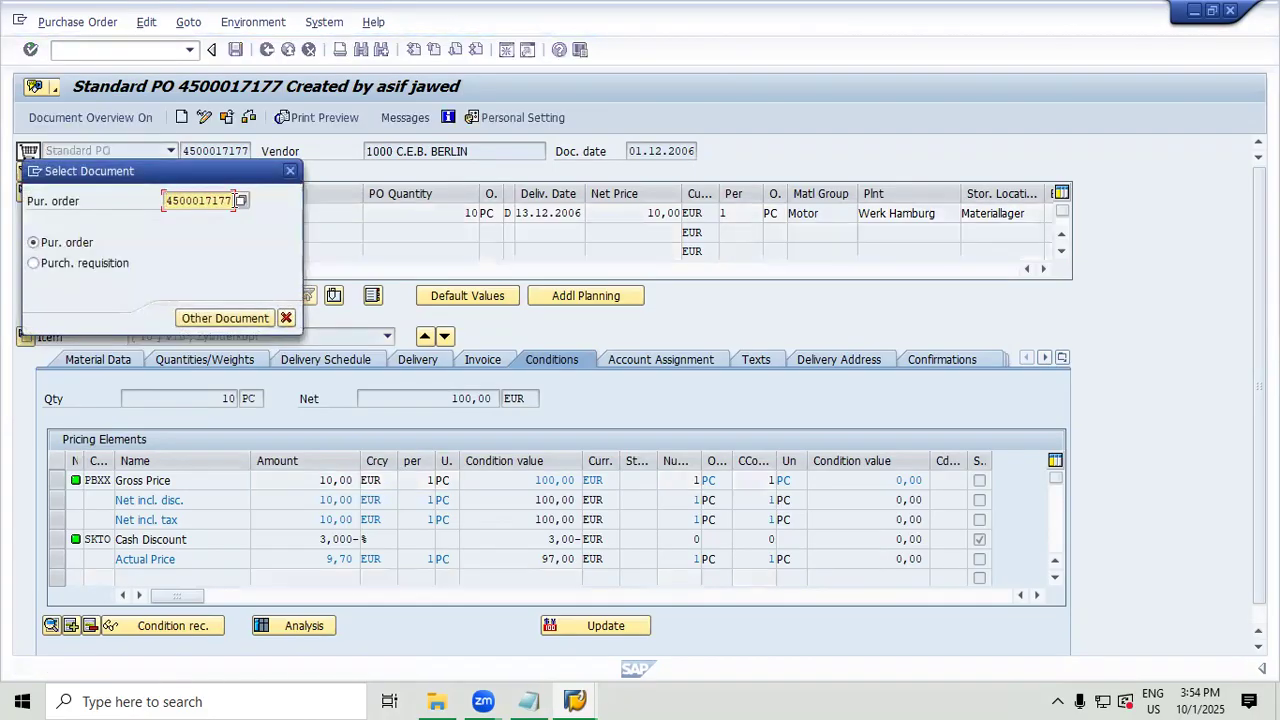
left_click_drag(207, 180, 705, 208)
type("6")
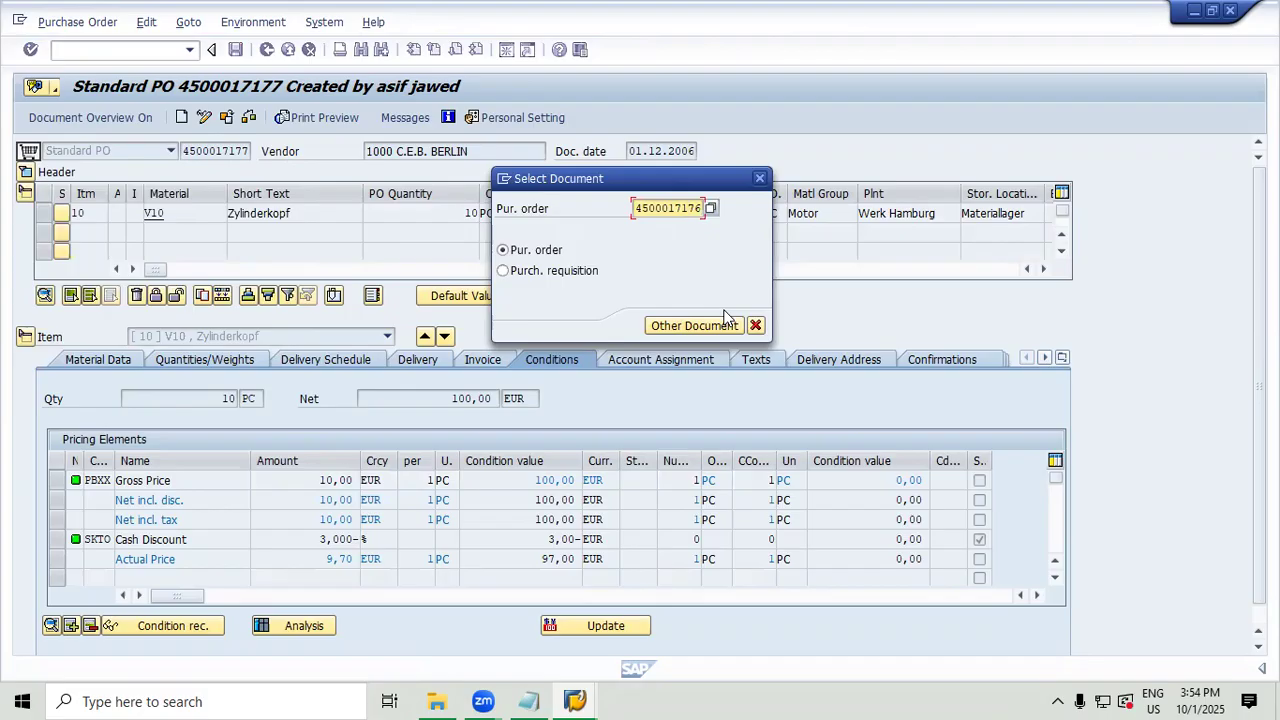
left_click(725, 318)
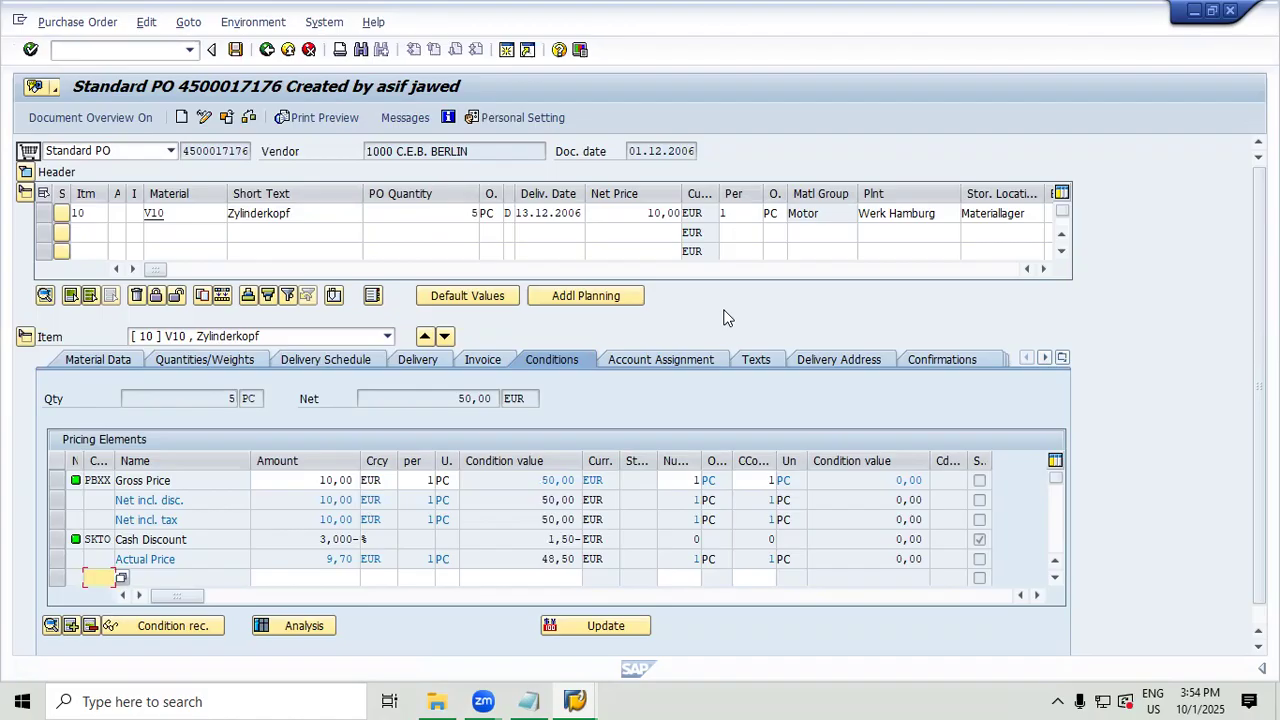
Highlight the second purchase order number in the notes, return to SAP and reload the first purchase order.
left_click(226, 119)
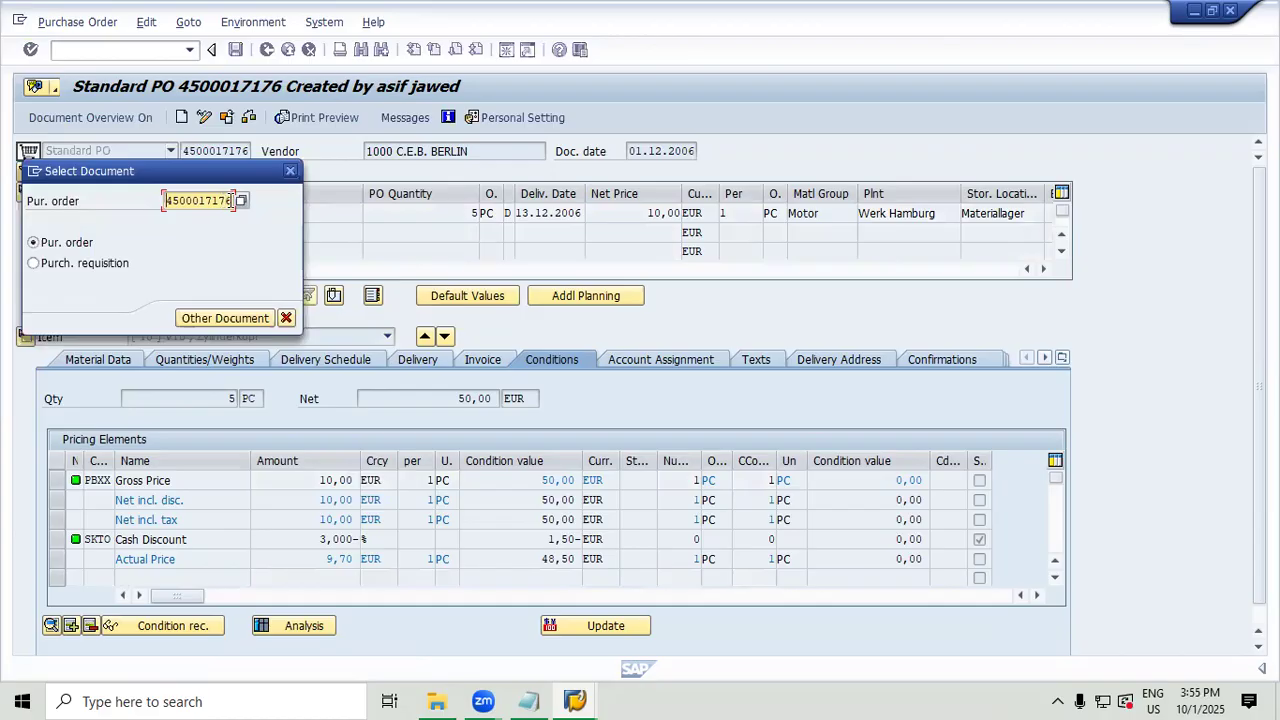
left_click(546, 699)
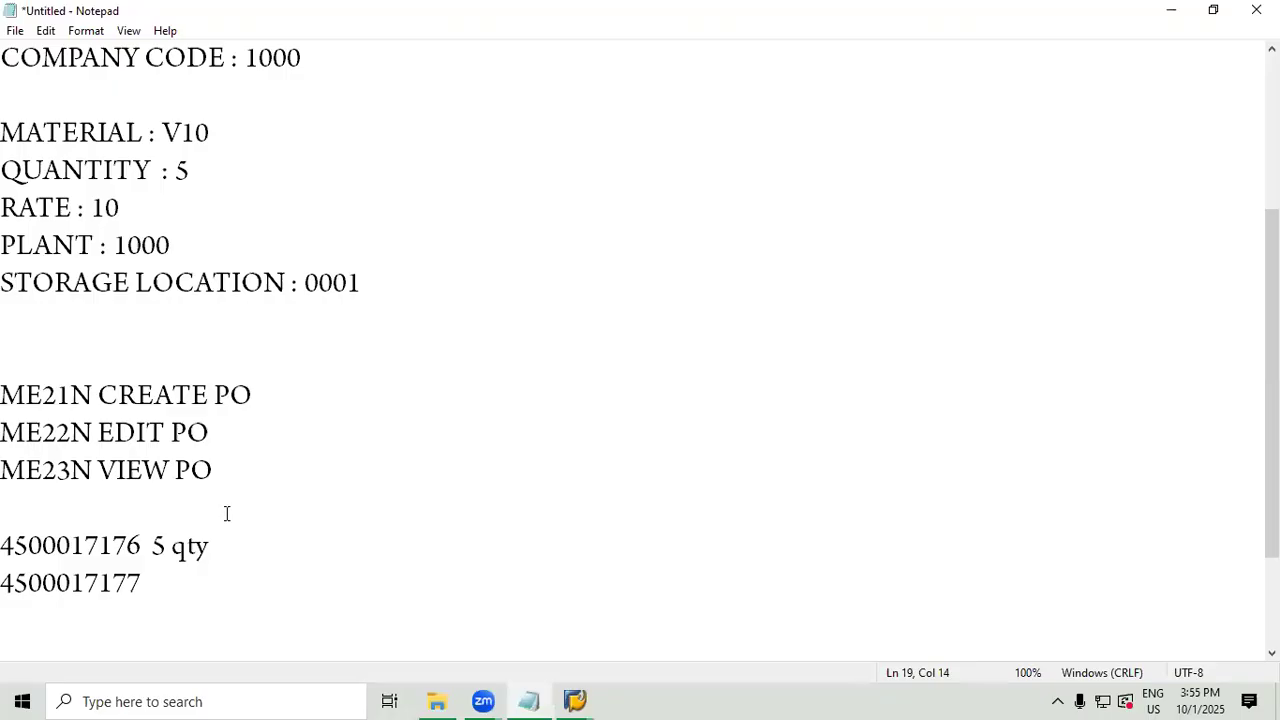
double_click(8, 587)
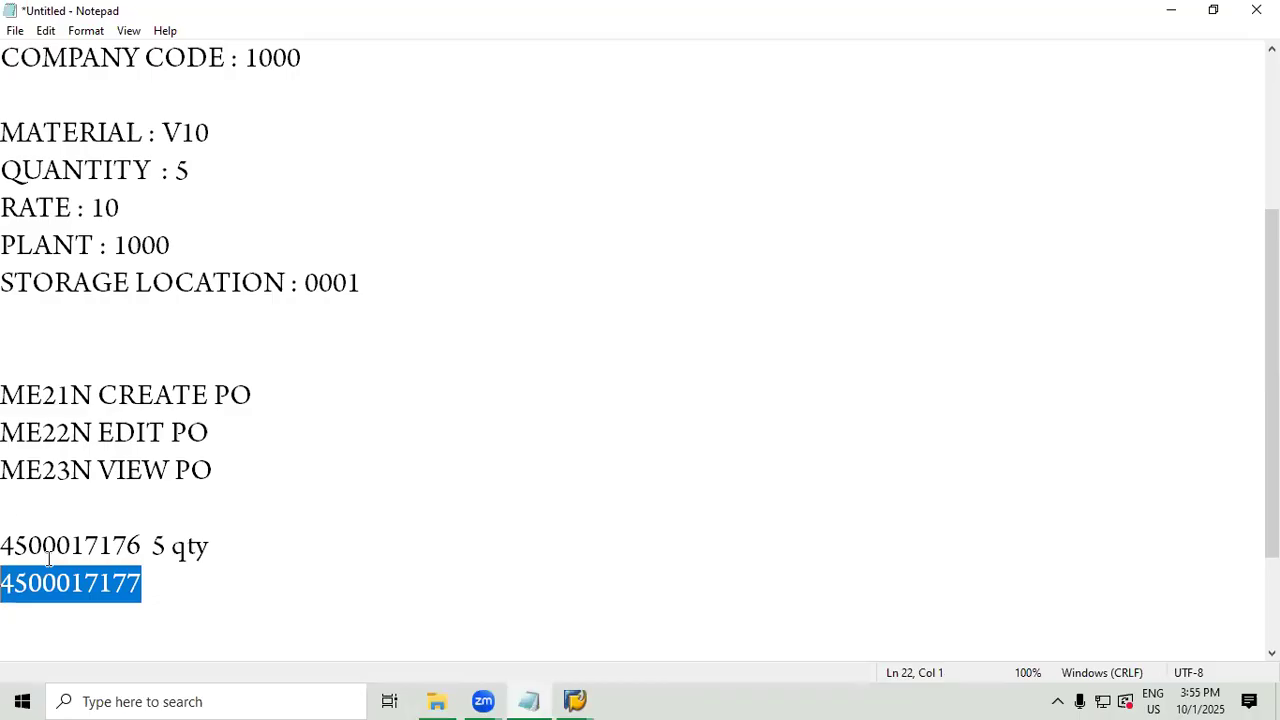
left_click(1170, 10)
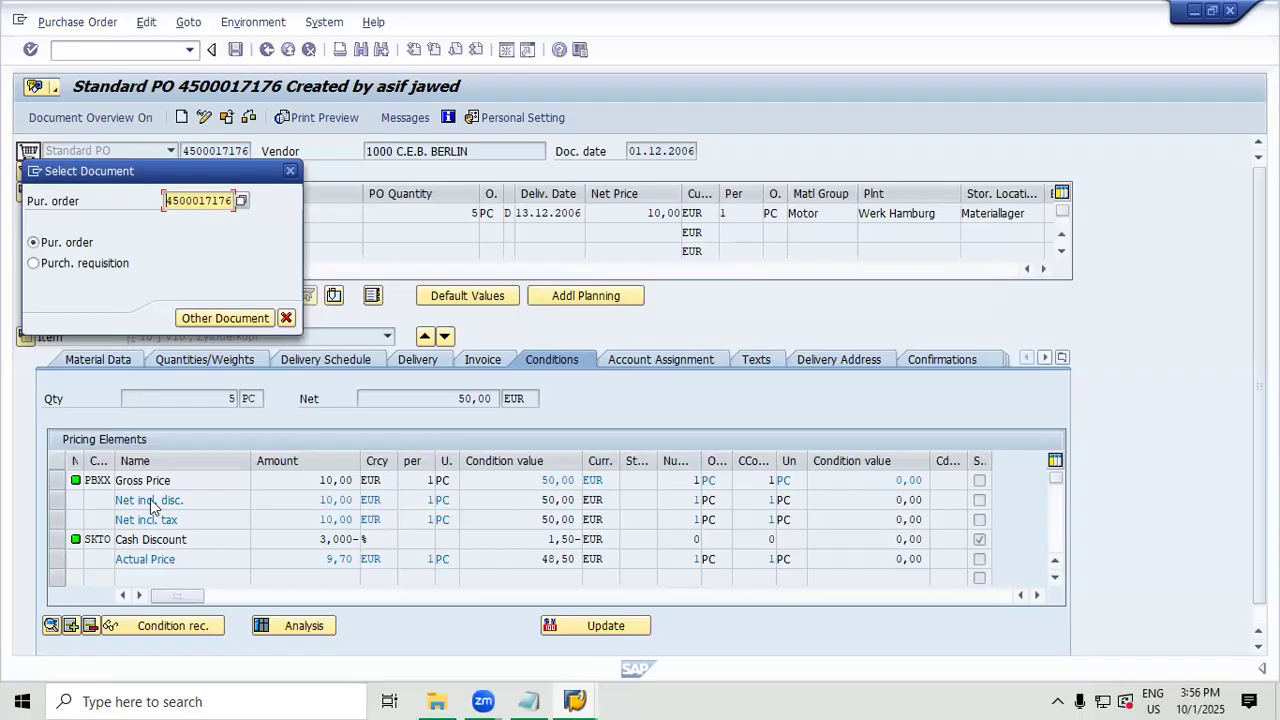
key("Return")
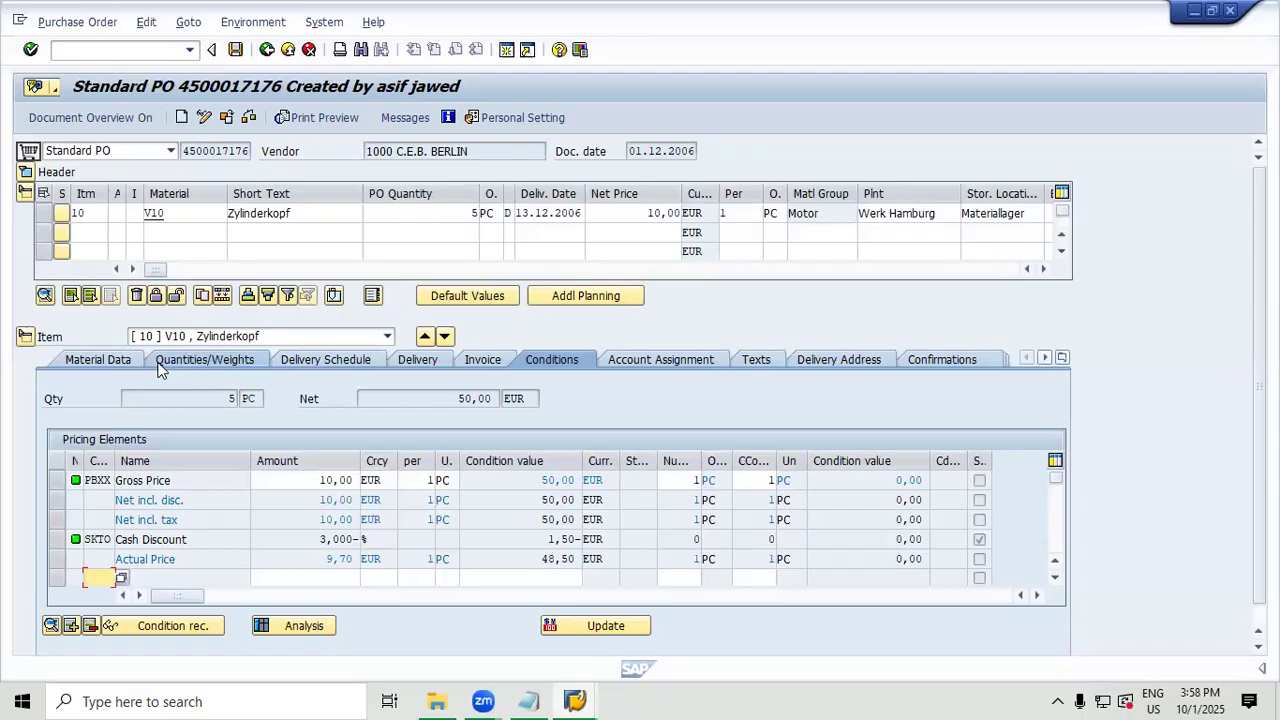
Set the PO quantity of the V10 item to 10 and save the purchase order.
left_click(470, 213)
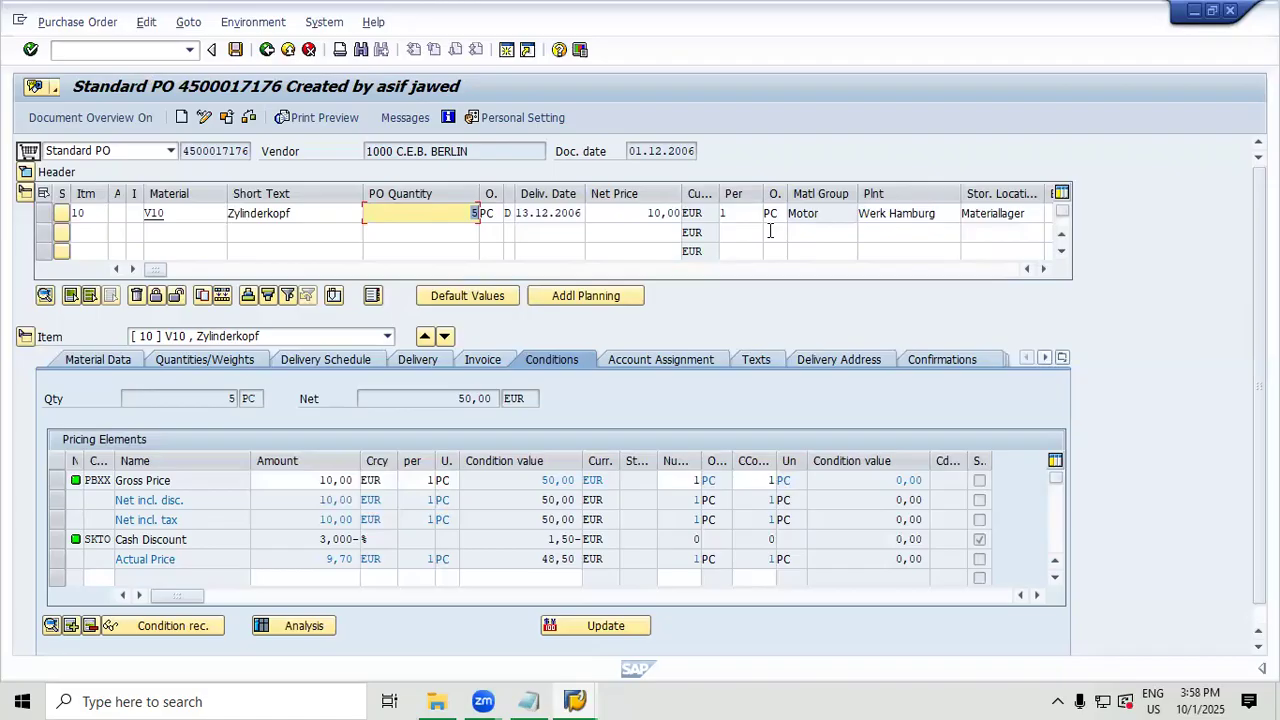
type("10")
key("Return")
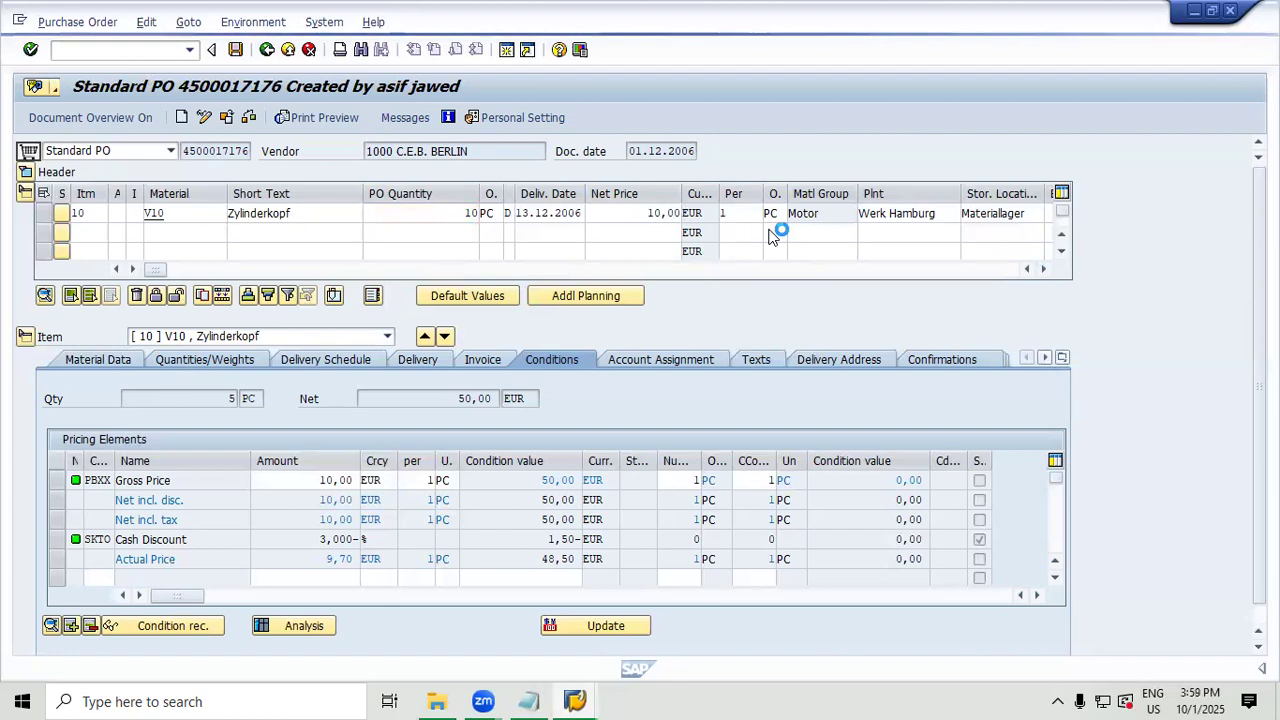
left_click(236, 50)
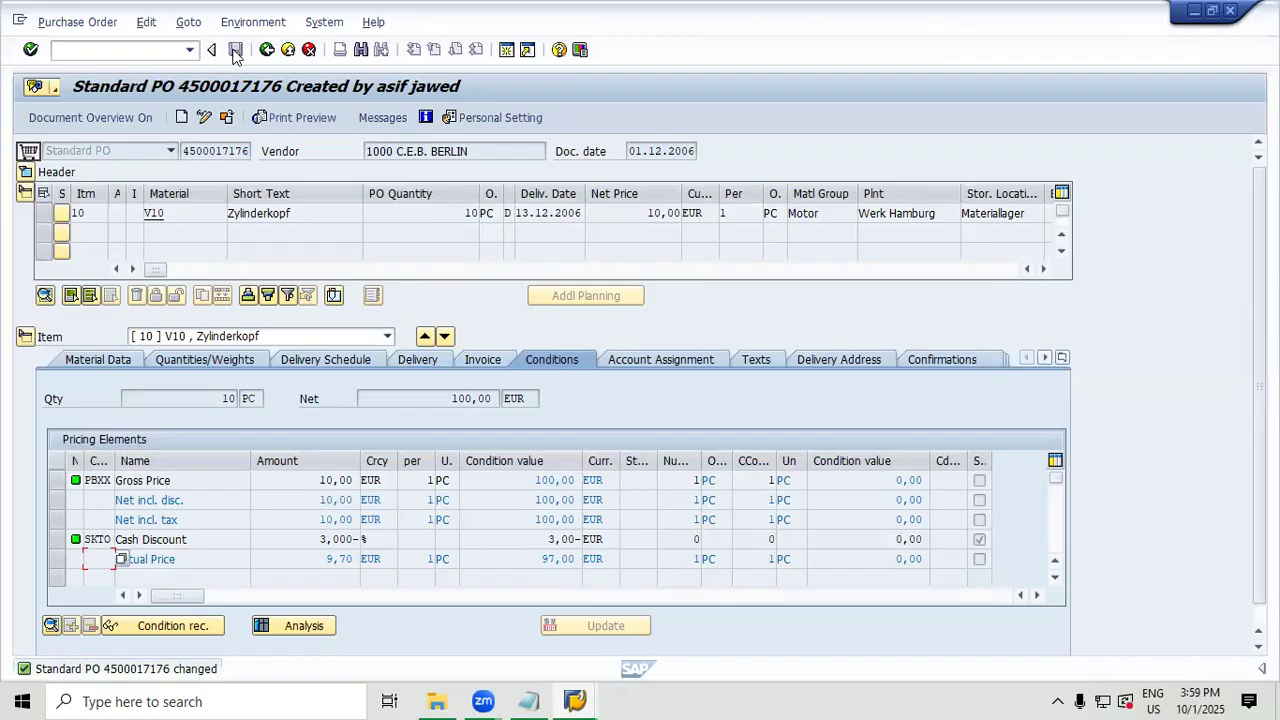
Leave the saved purchase order and call transaction ME23N from SAP Easy Access.
left_click(289, 52)
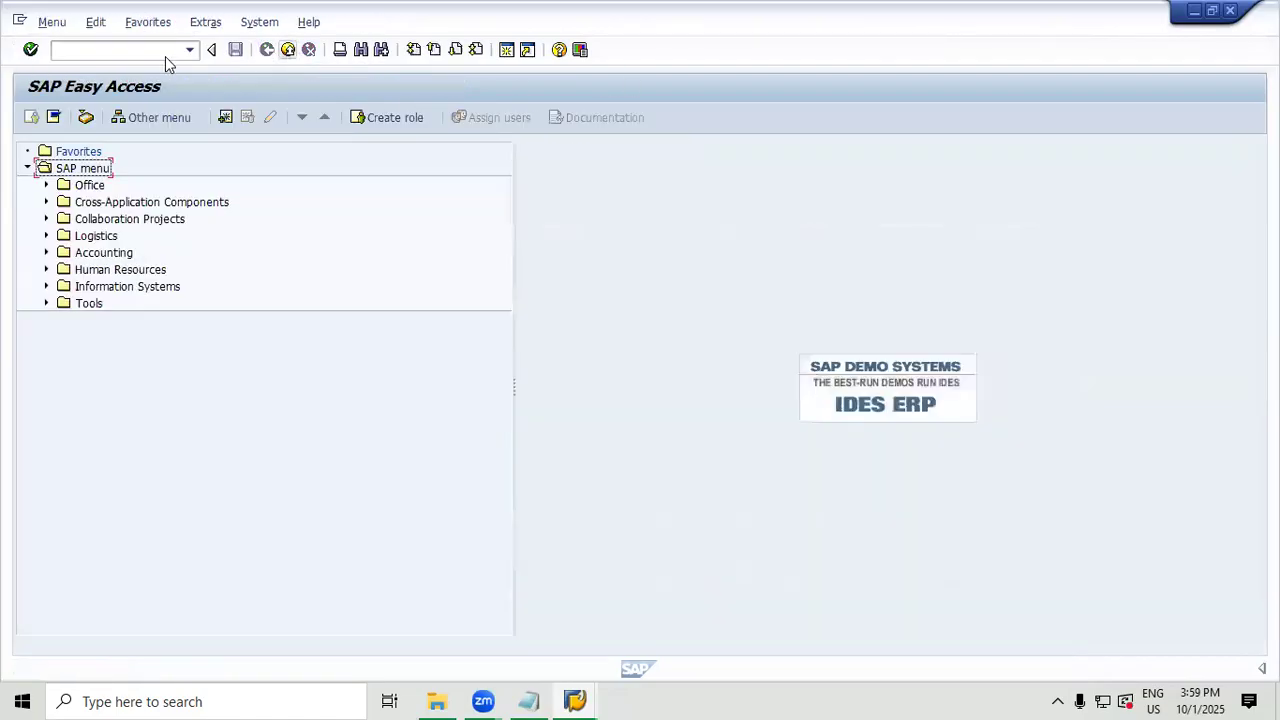
type("ME")
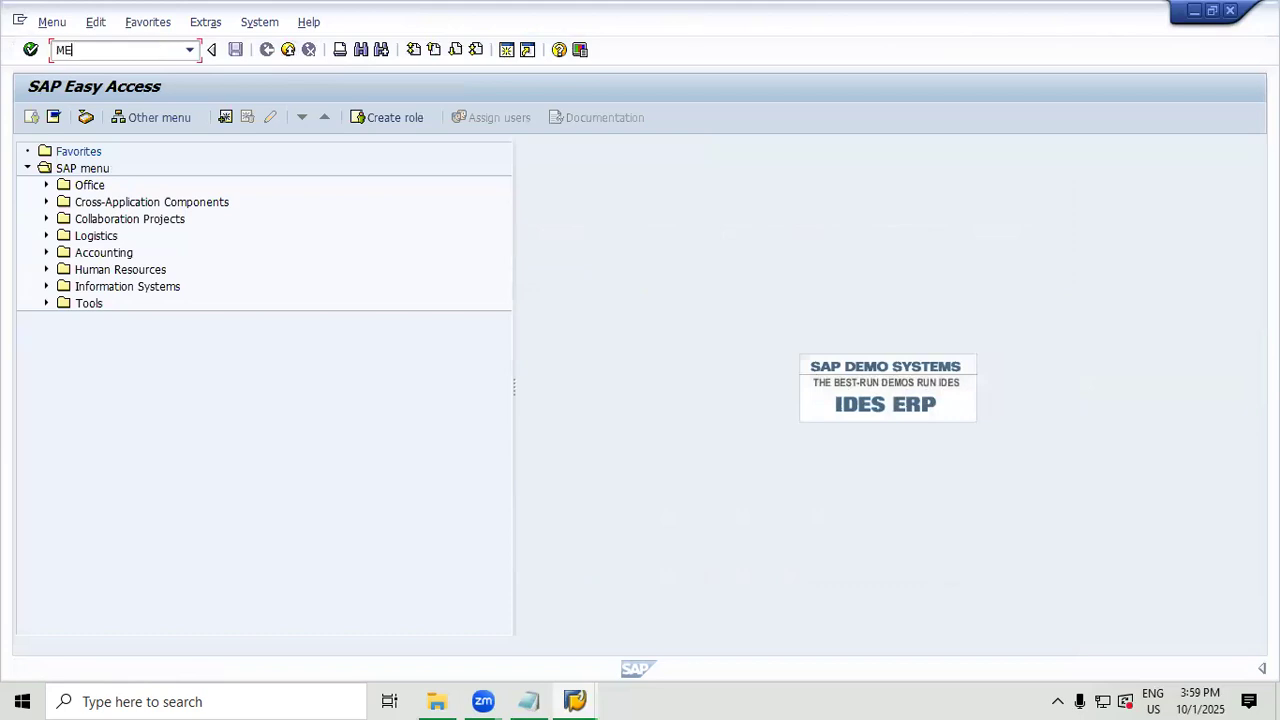
type("23N")
key("Return")
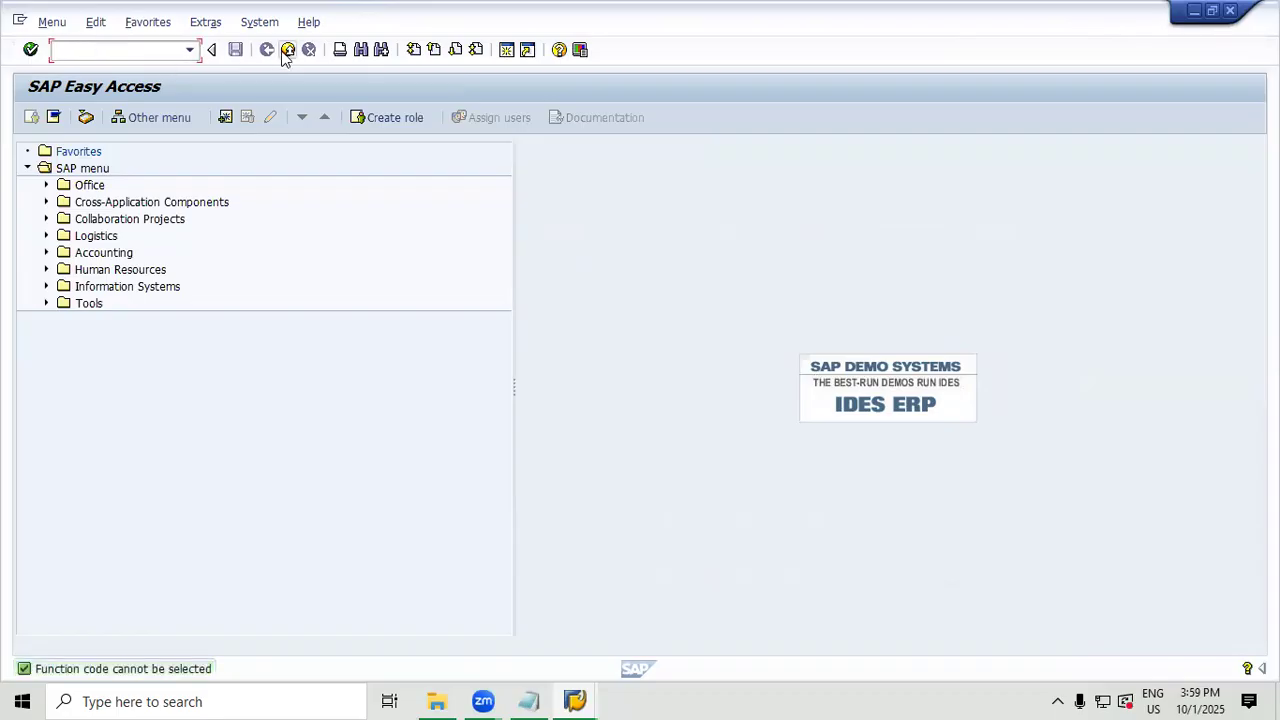
Open the changed purchase order in transaction ME22N and return to SAP Easy Access.
type("ME22N")
key("Return")
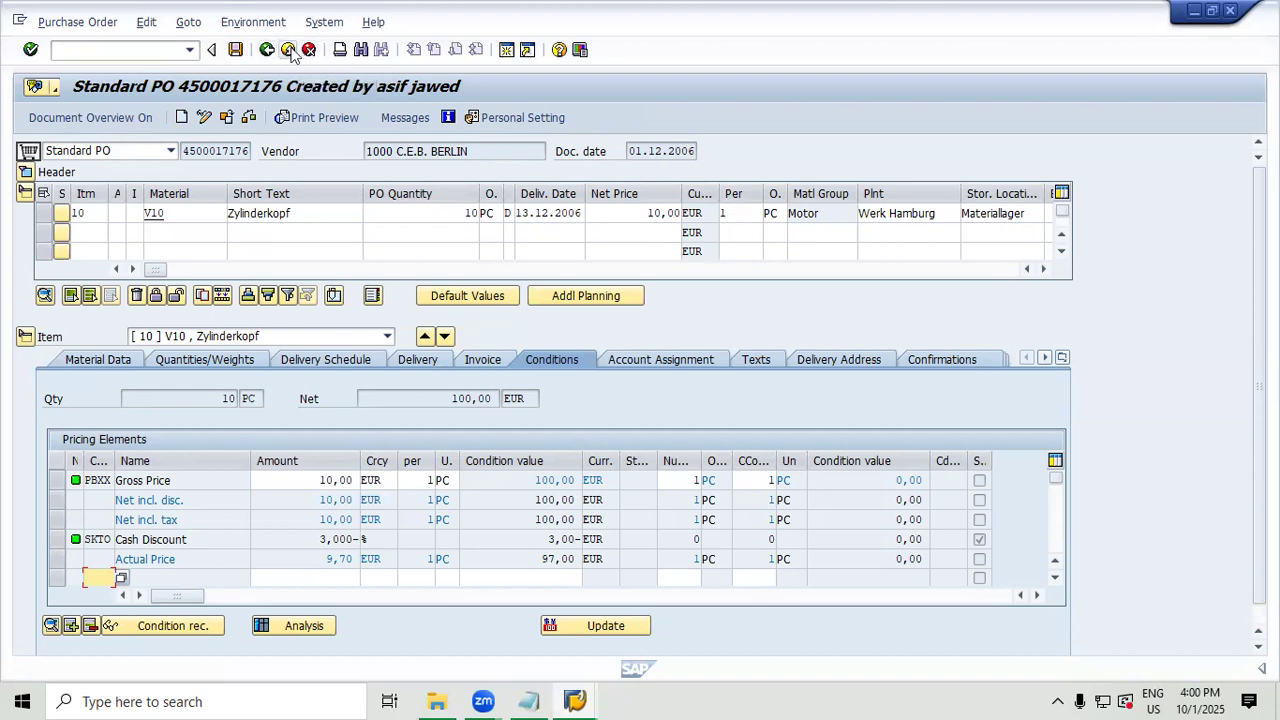
left_click(267, 52)
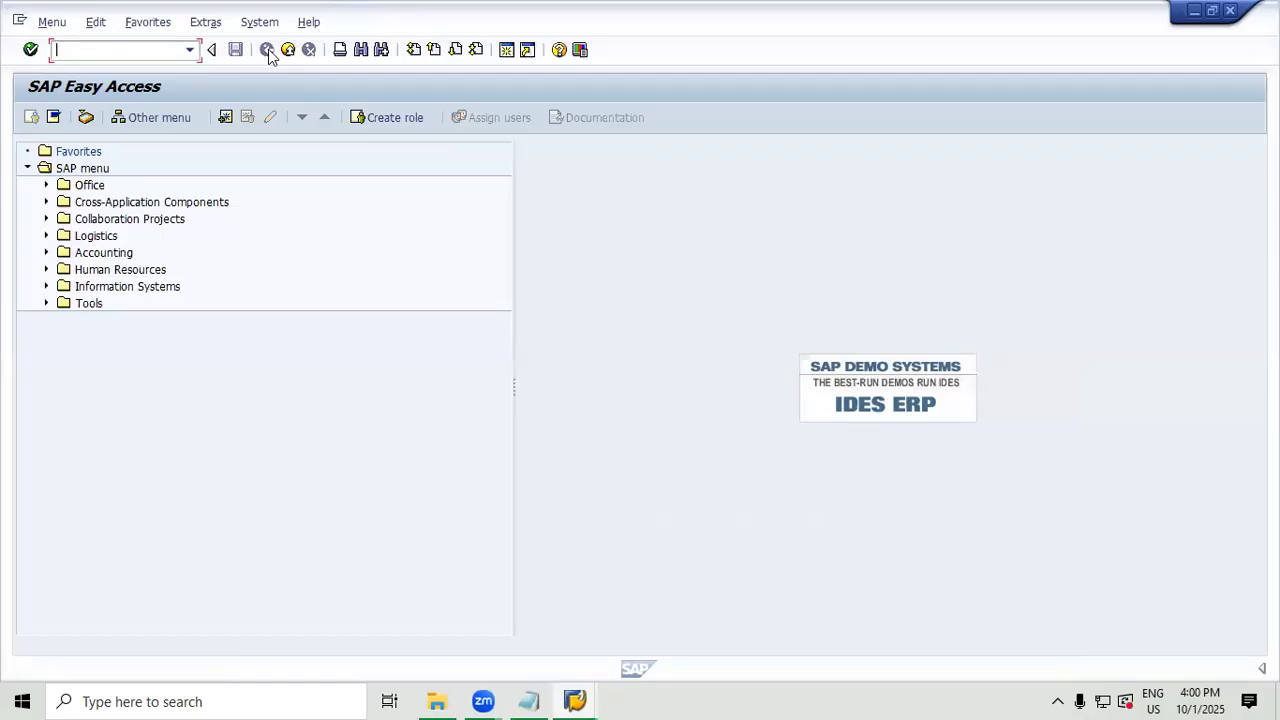
Open transaction ME23N and display the second purchase order by changing the order number's last digit to 7.
type("ME23N")
key("Return")
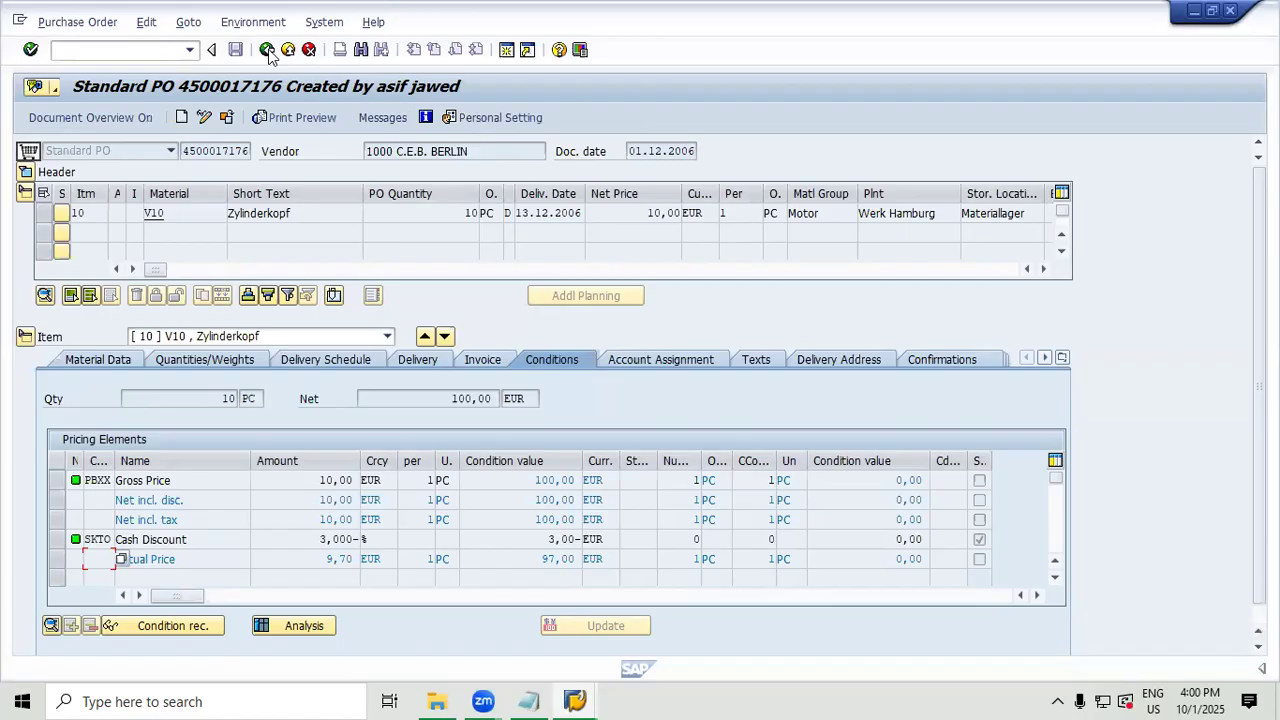
left_click(228, 120)
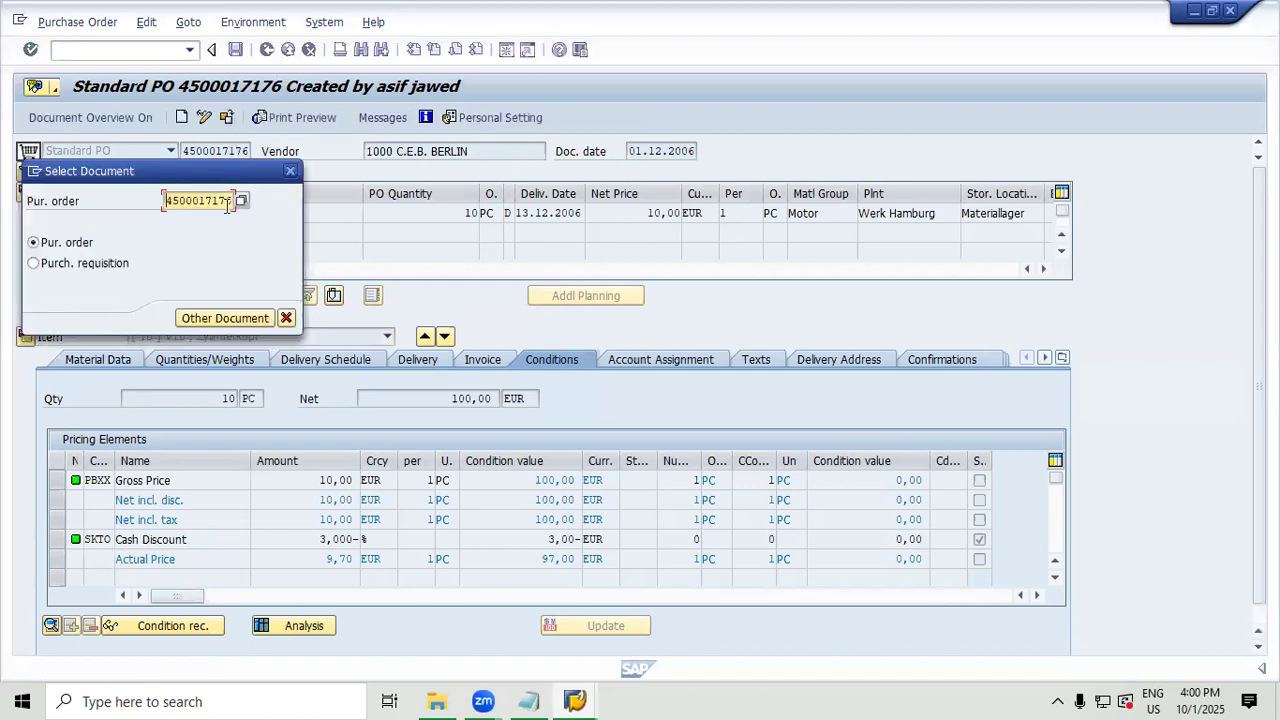
left_click_drag(220, 203, 240, 203)
left_click(230, 198)
key("Delete")
type("7")
key("Return")
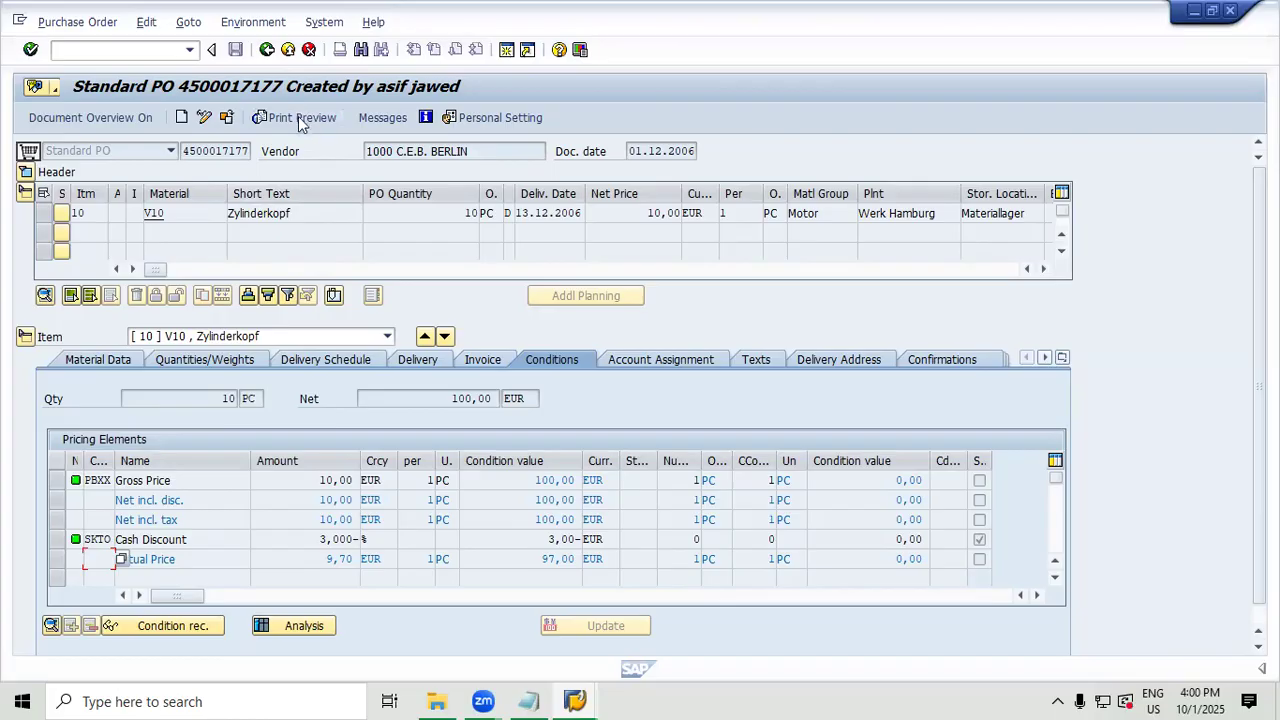
Display the first purchase order again by changing the last digit of the order number to 6.
left_click(225, 117)
key("Right")
key("Right")
key("Right")
key("Right")
key("Right")
key("Right")
key("Right")
key("Right")
key("Right")
key("shift+Left")
type("6")
key("Return")
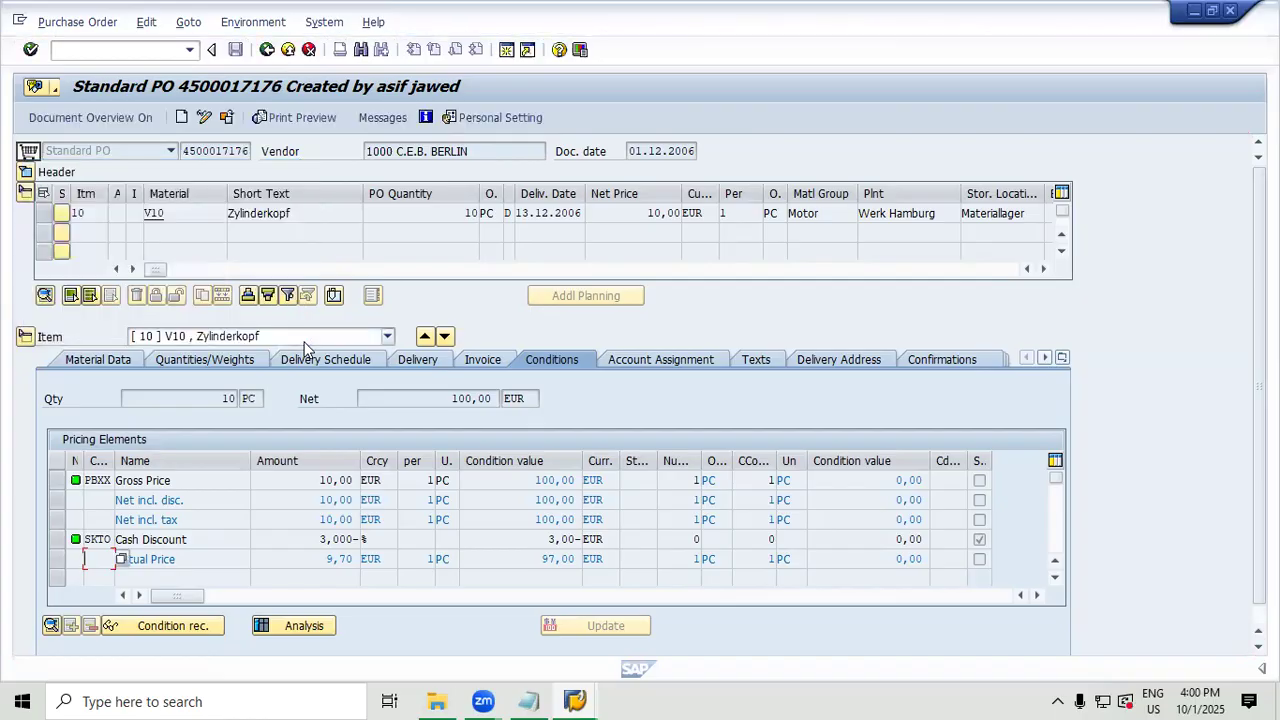